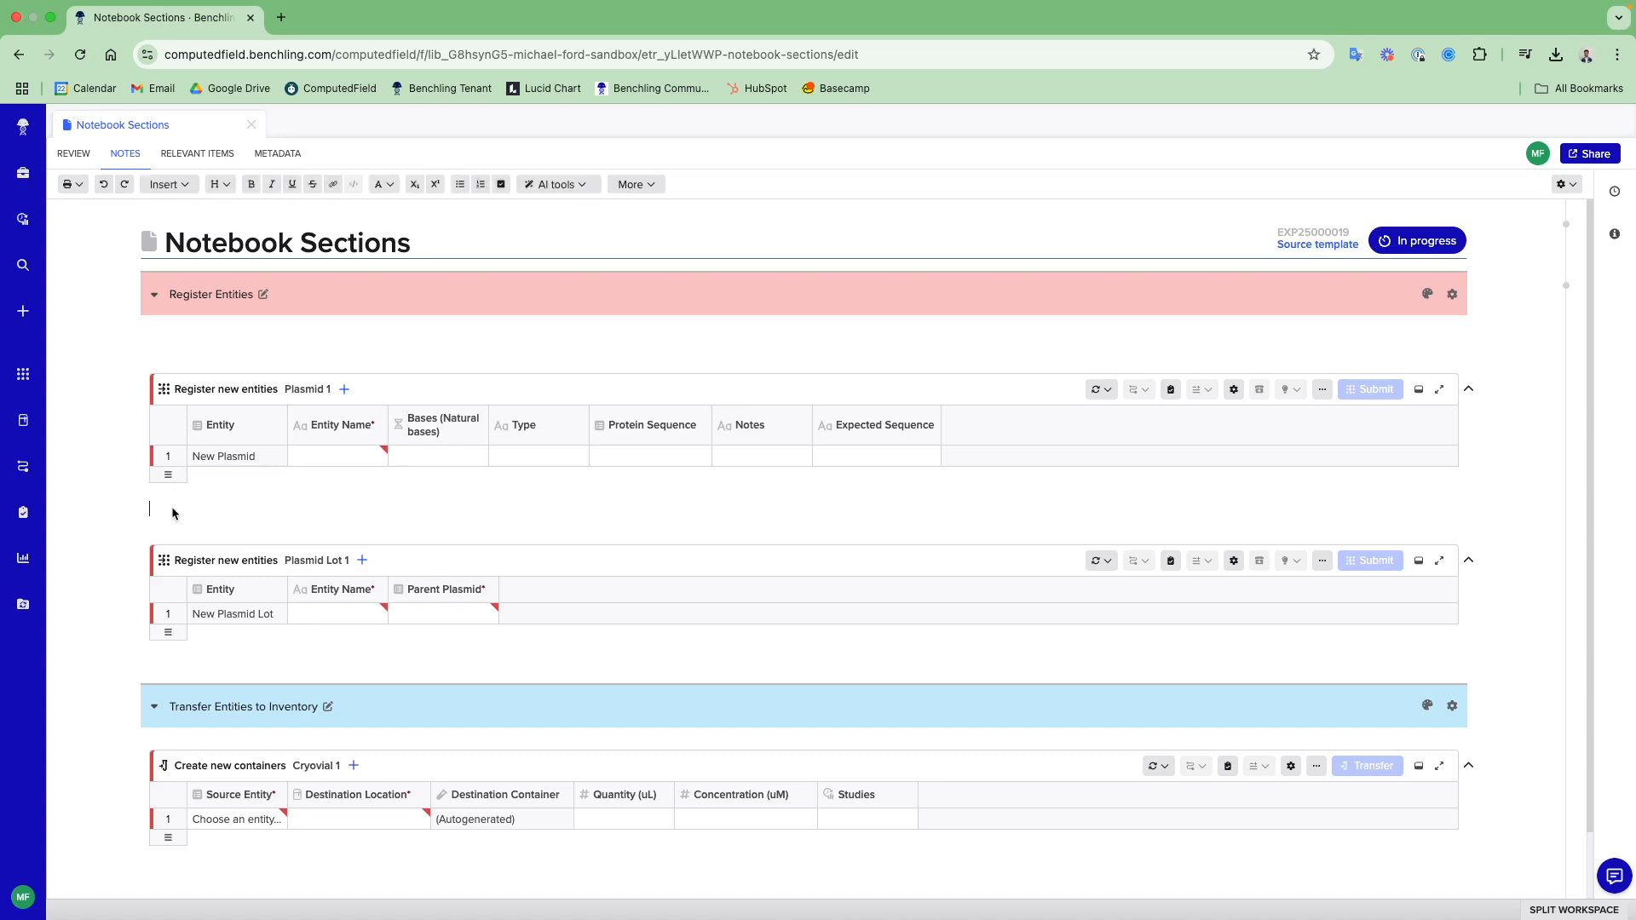
# - Insert a section named Plasmid Registration without a section date above the Plasmid Lot table, and change the section's colour
pyautogui.click(185, 184)
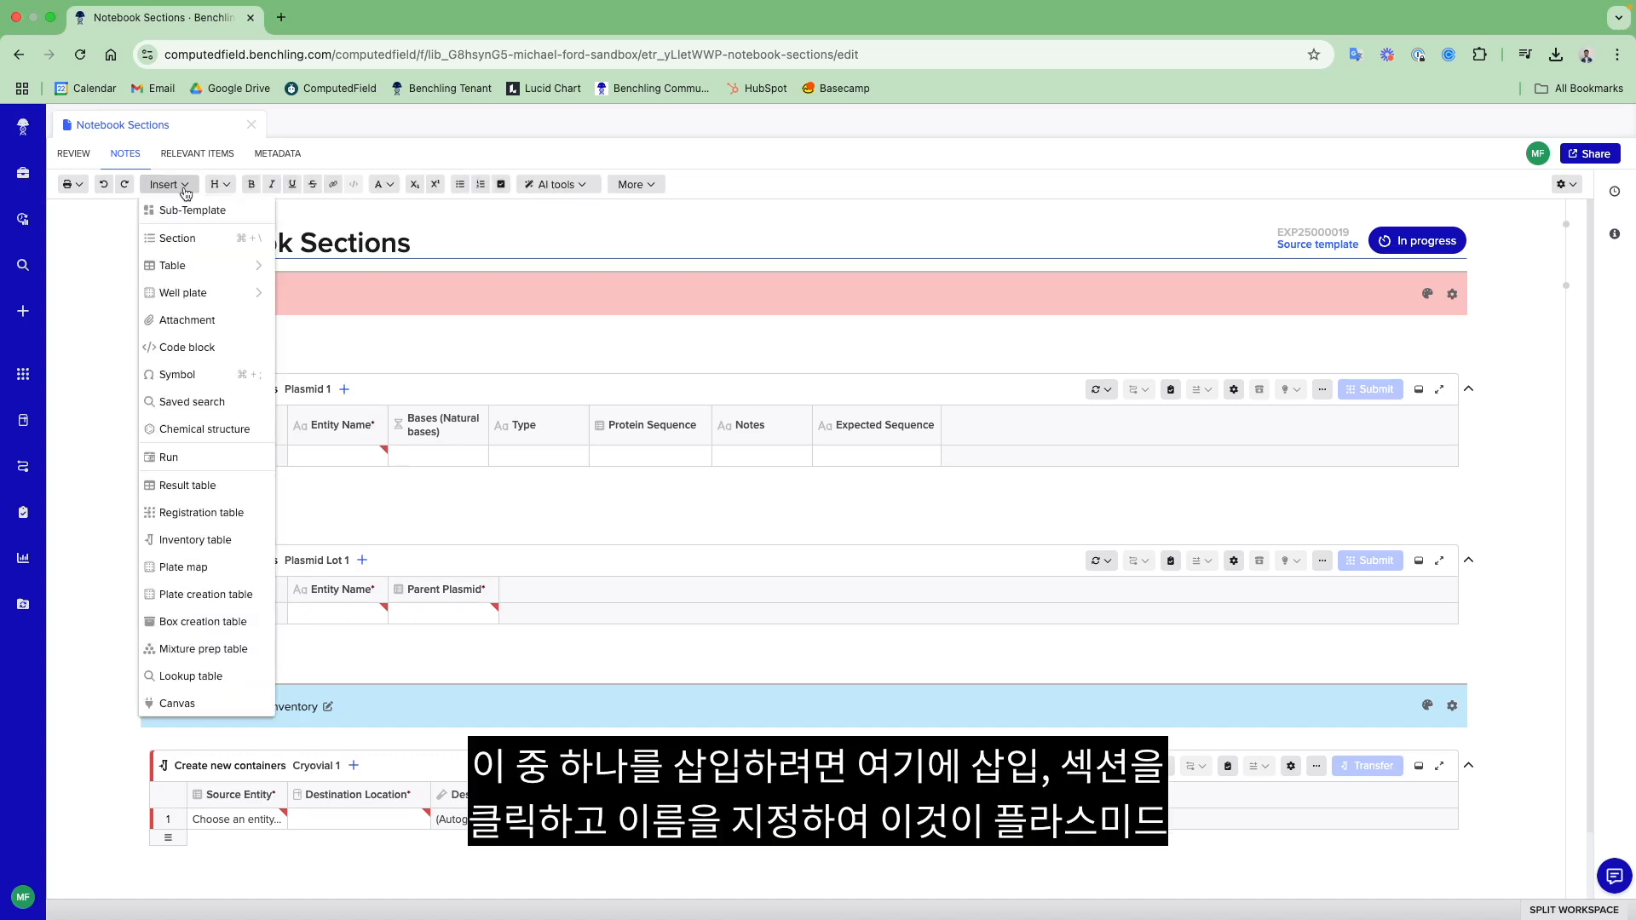
pyautogui.click(182, 235)
pyautogui.doubleClick(606, 221)
pyautogui.write('Plasmid Reg')
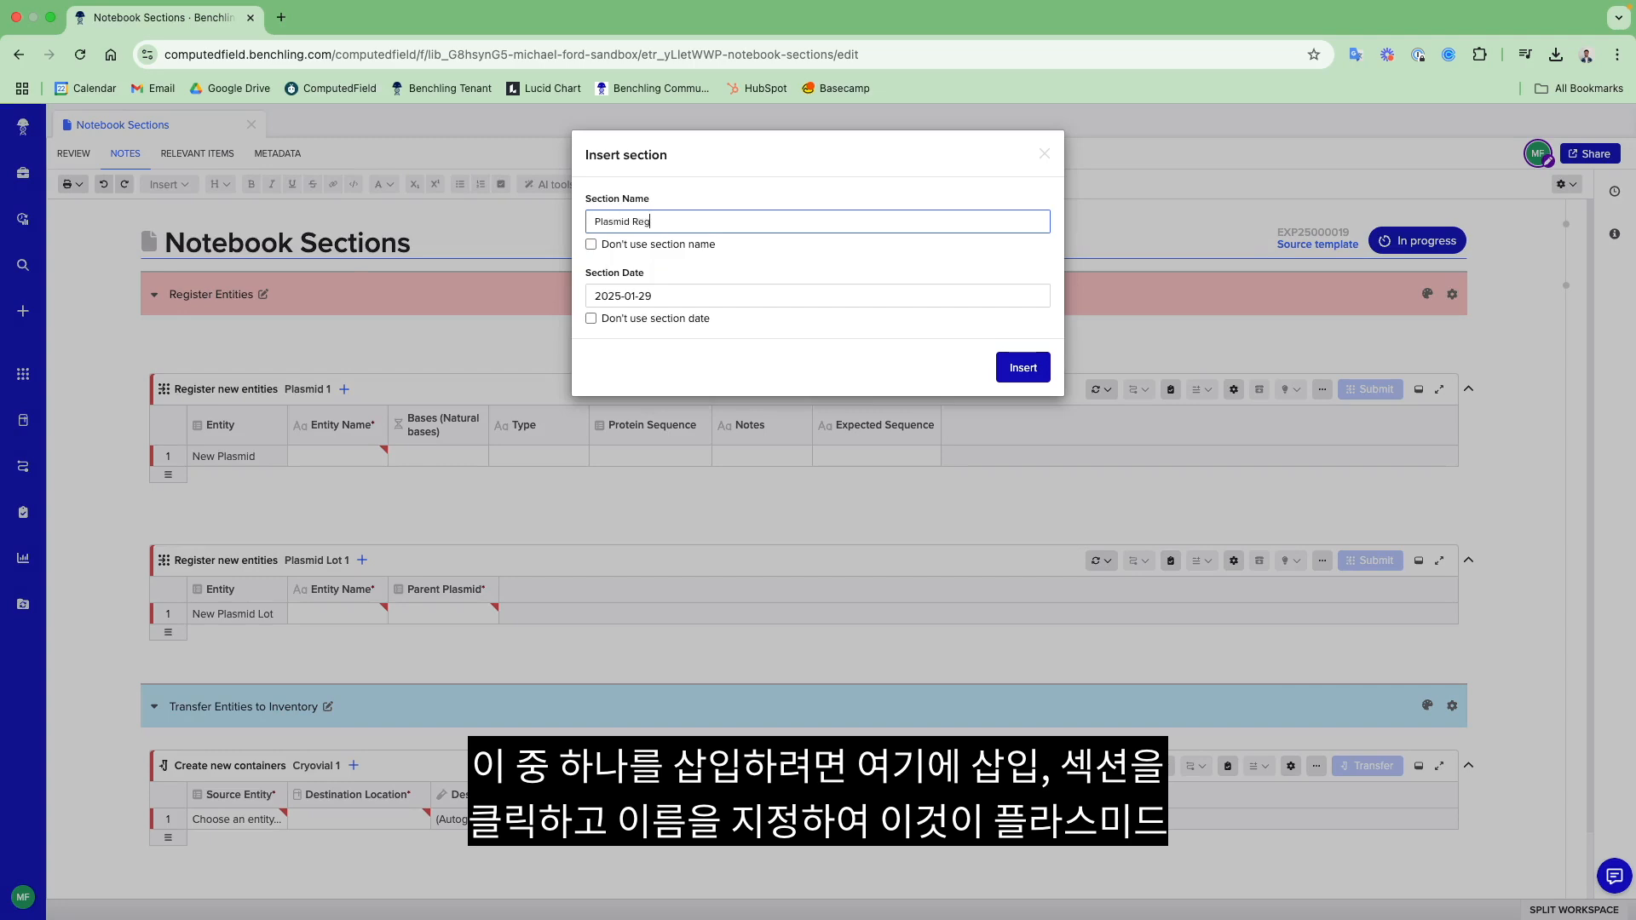
pyautogui.write('istration')
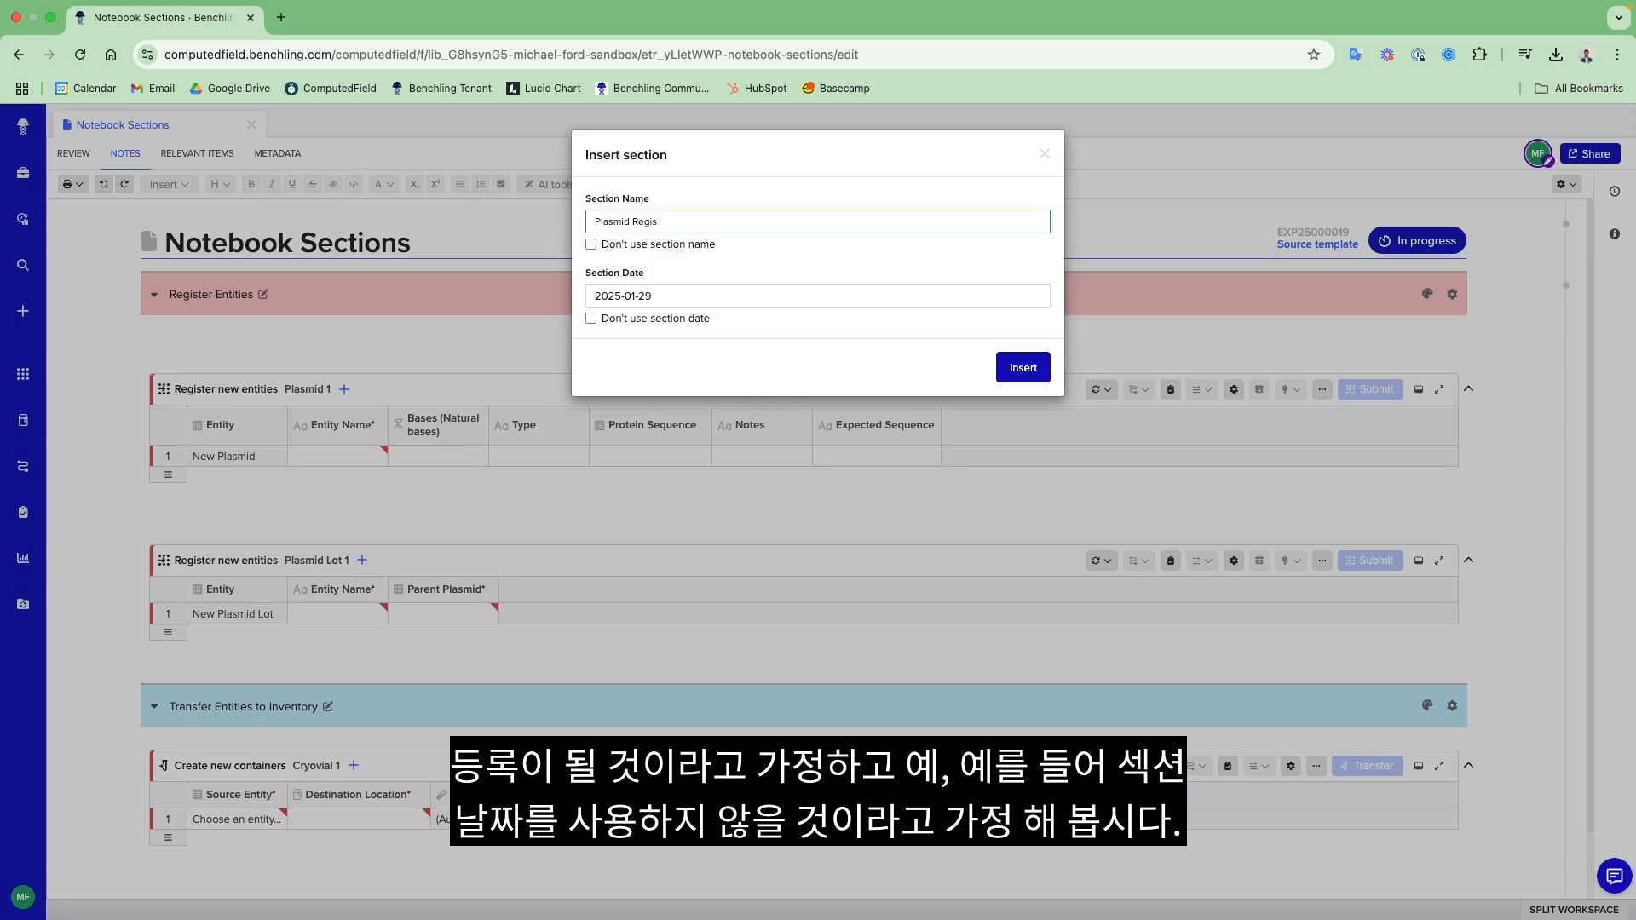
pyautogui.click(592, 320)
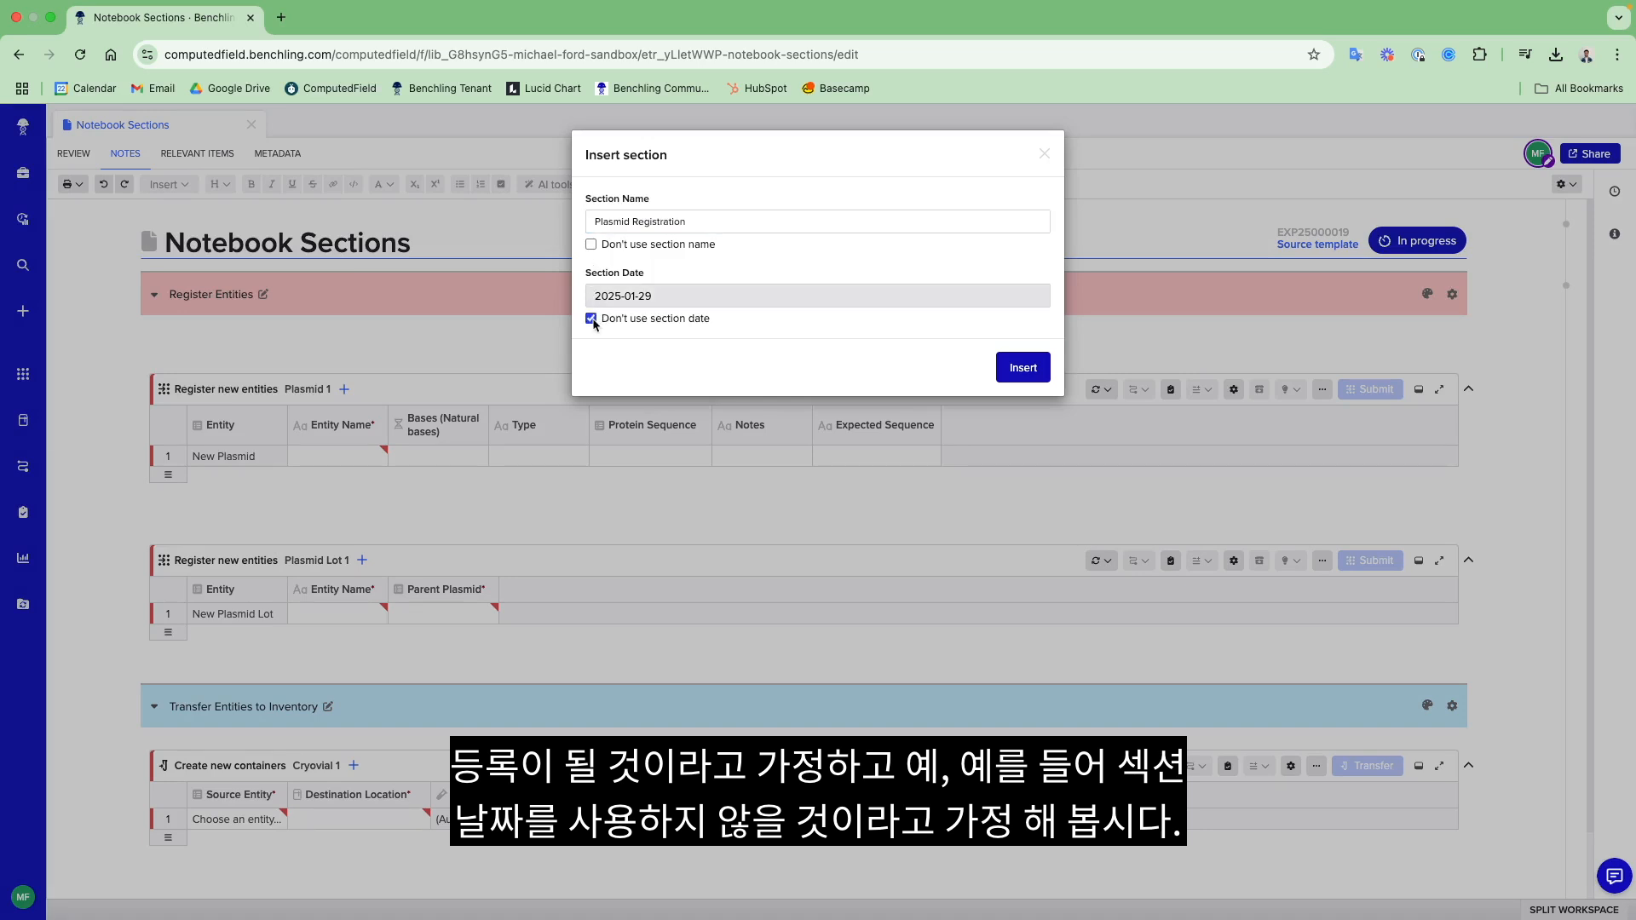
pyautogui.click(1018, 373)
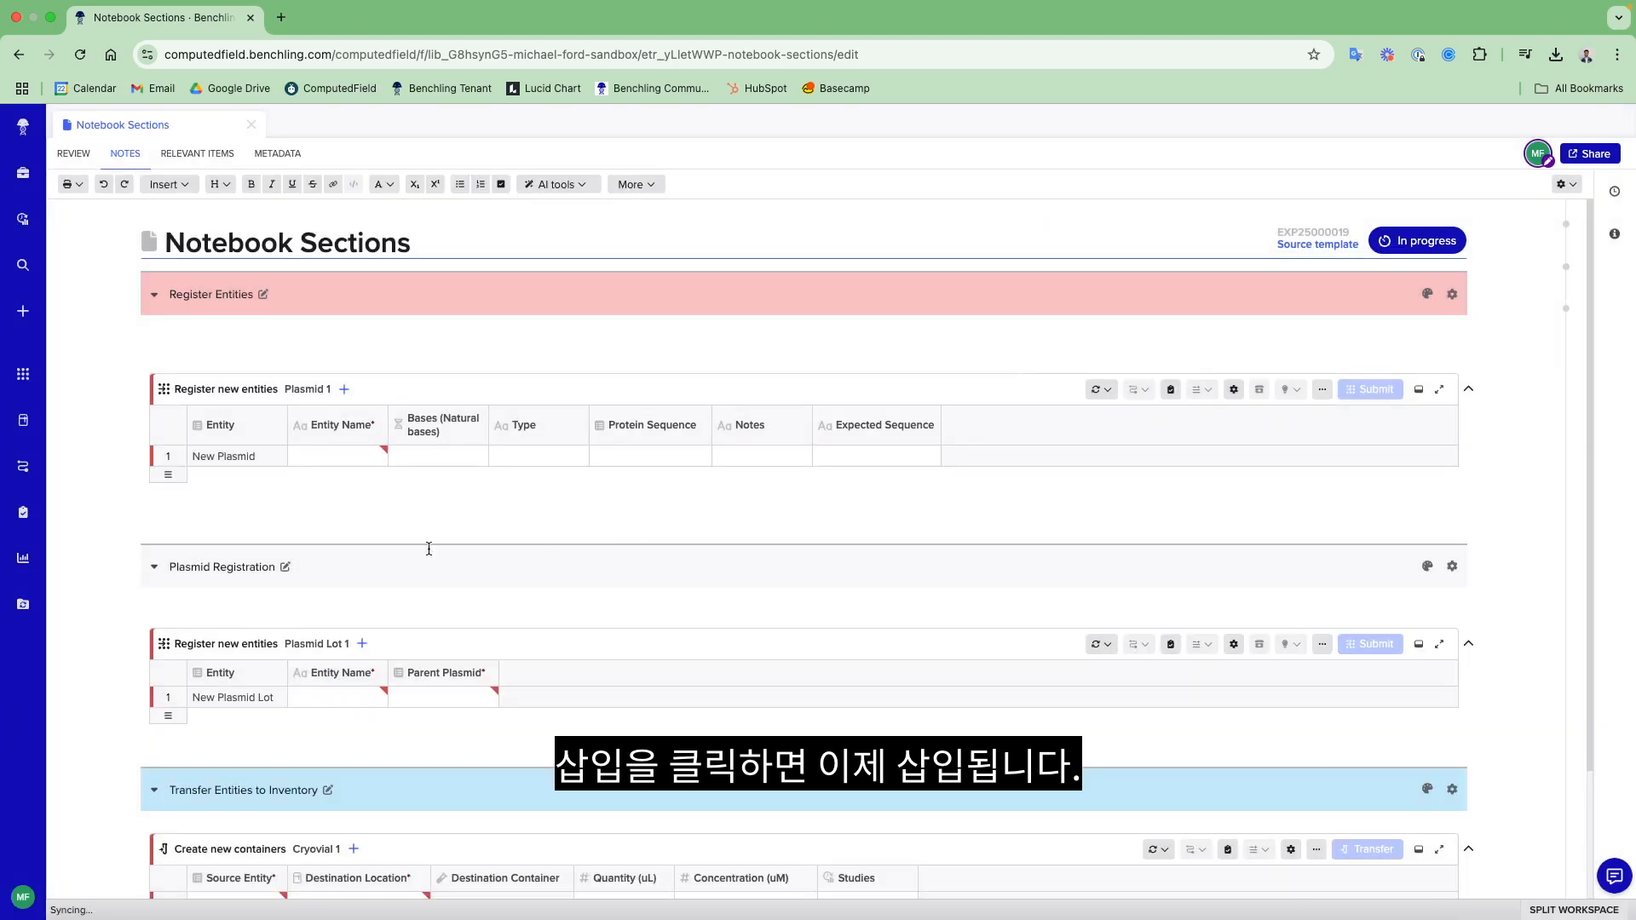
pyautogui.click(1425, 568)
pyautogui.click(1378, 656)
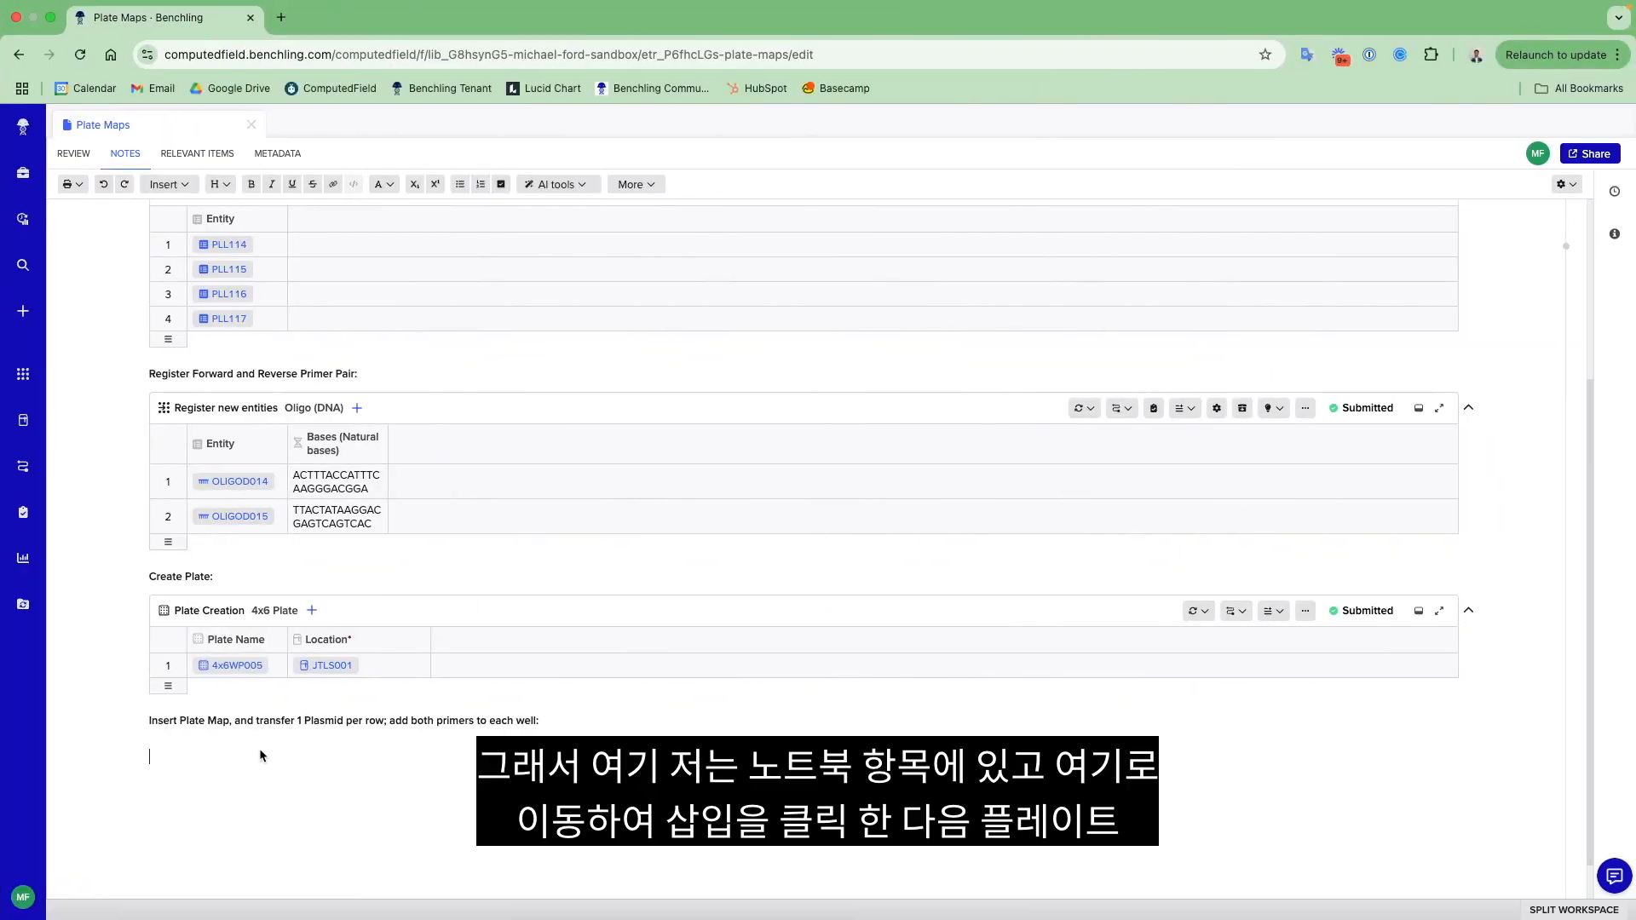
# - Insert a plate map below the plate map instruction, using the existing fixed plate 4x6WP001
pyautogui.click(165, 185)
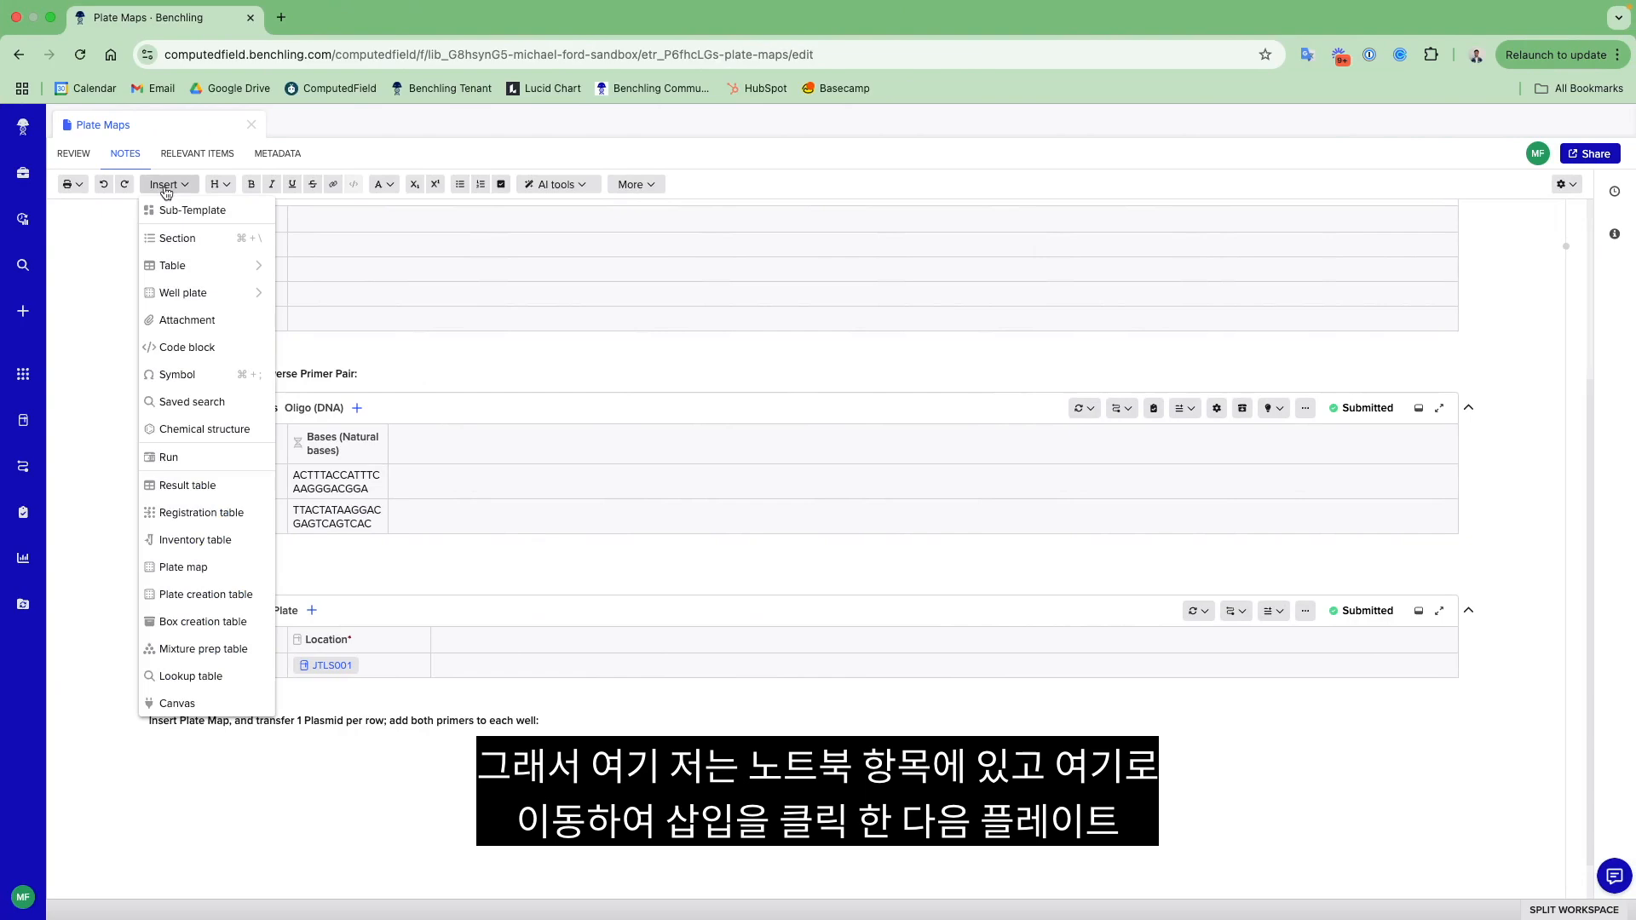
pyautogui.click(213, 567)
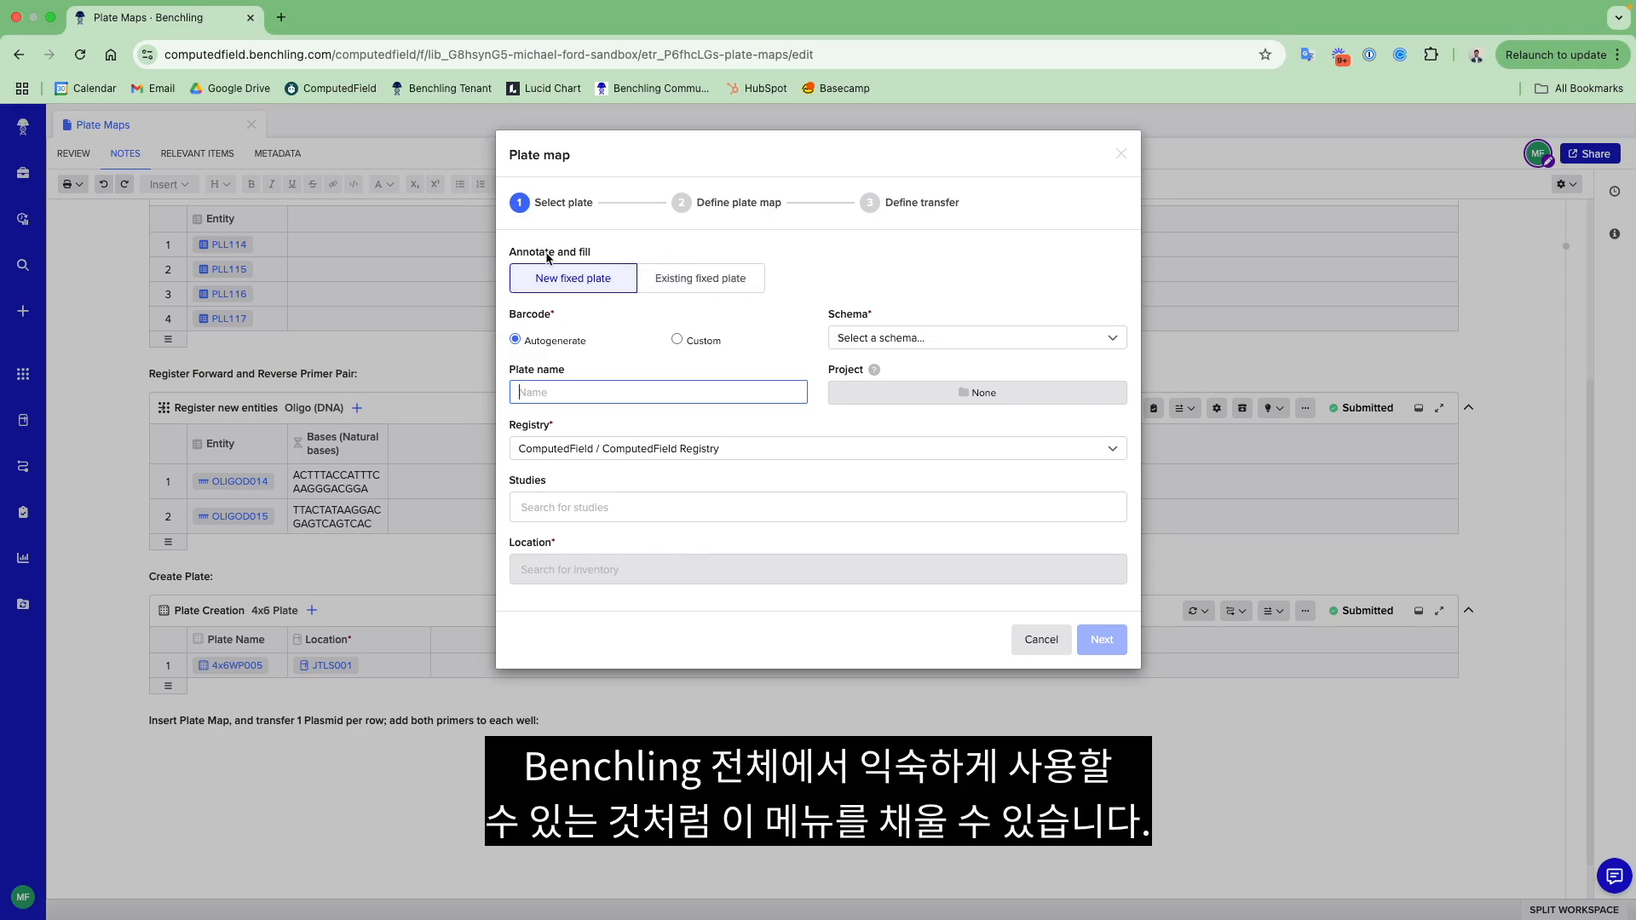
pyautogui.click(720, 281)
pyautogui.click(659, 348)
pyautogui.write('4x6')
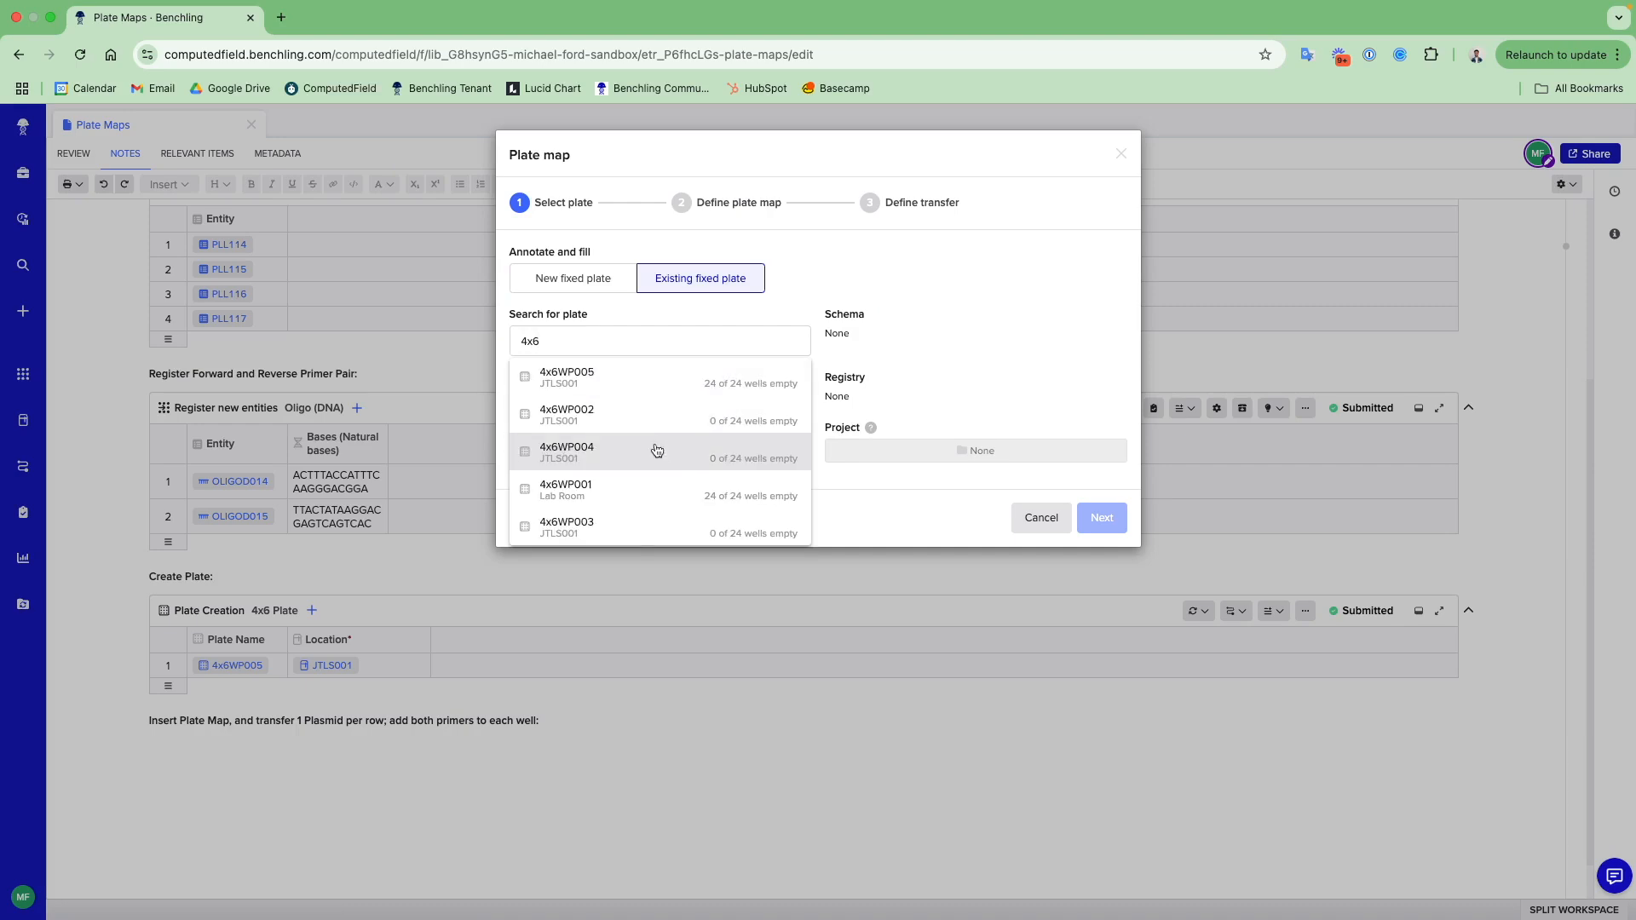
pyautogui.click(658, 491)
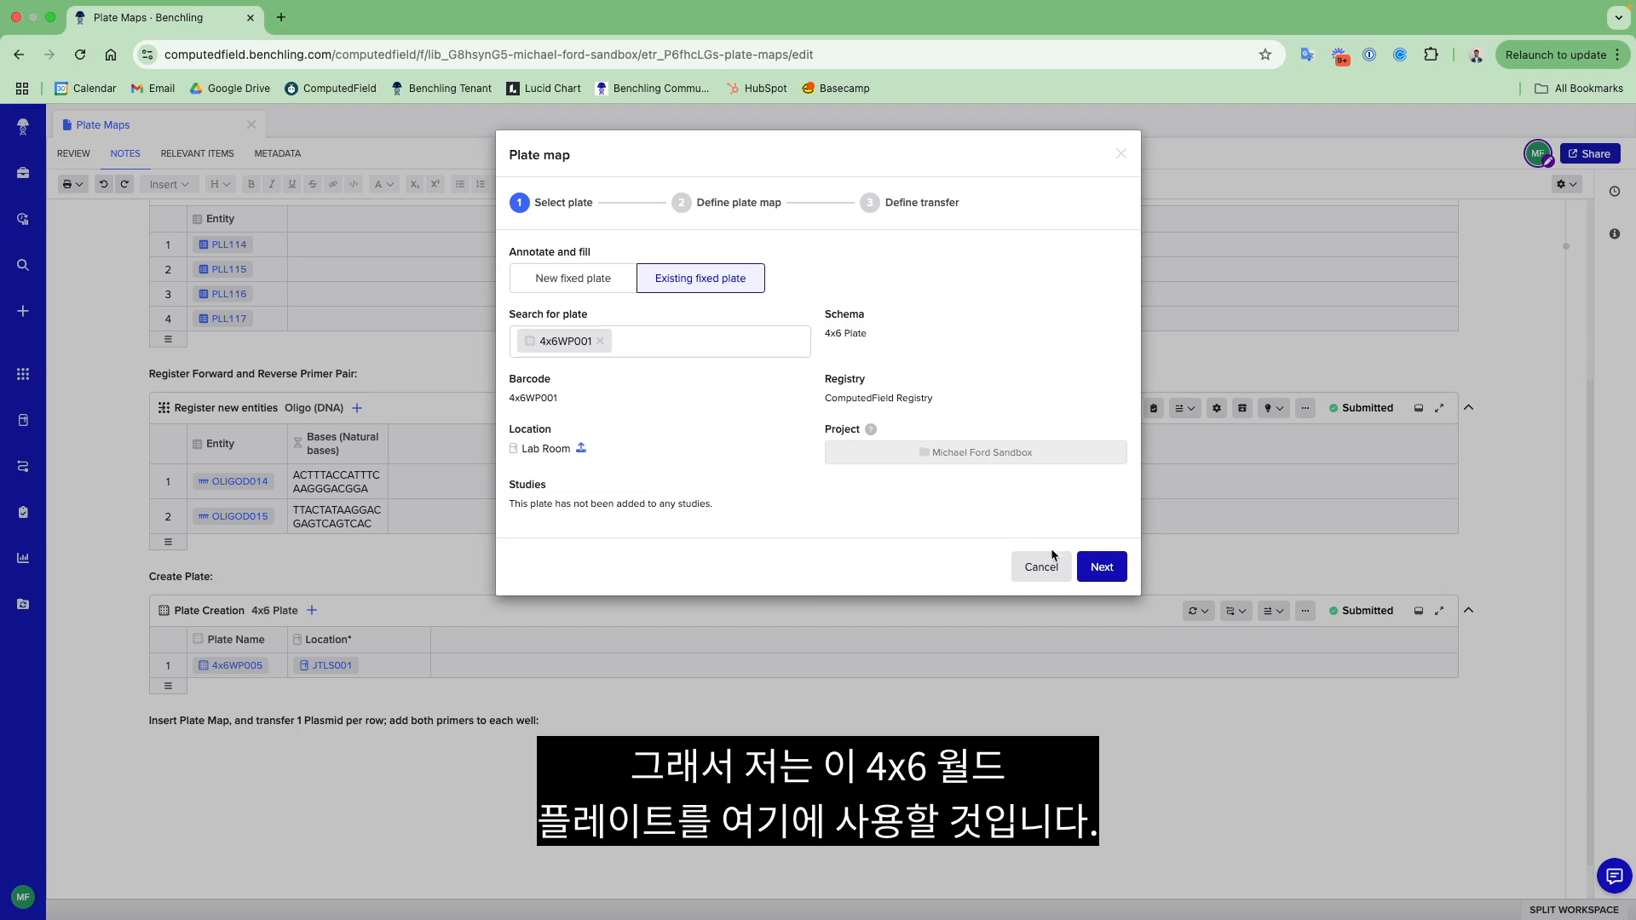
pyautogui.click(1096, 564)
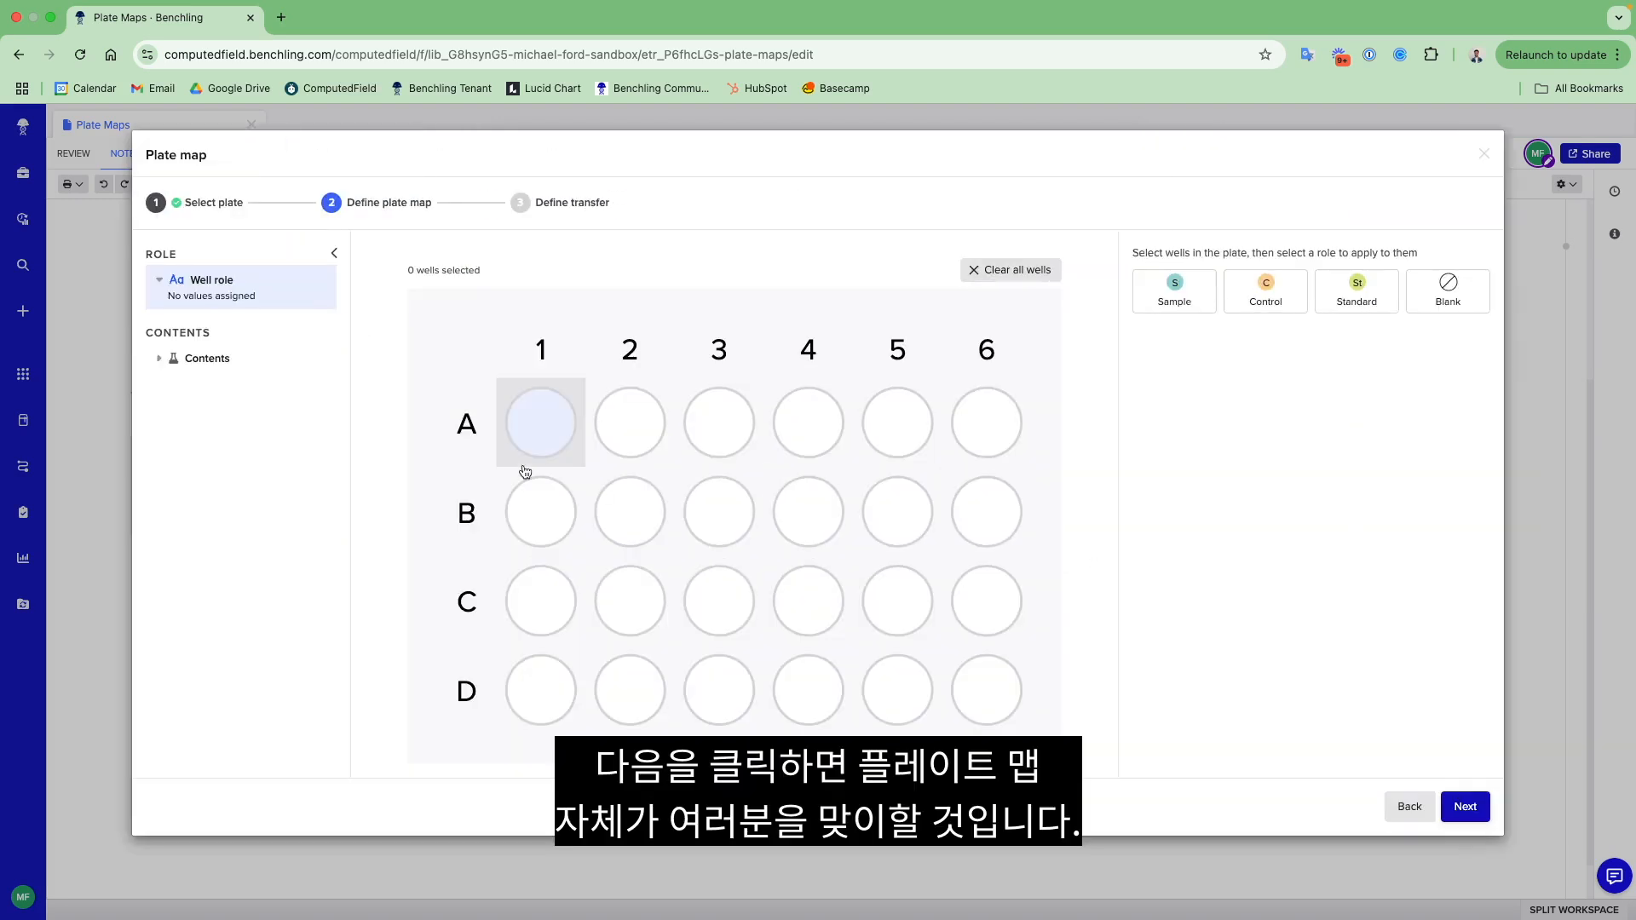
# - Assign the Sample role, group 1, to wells A1 through A6 of the plate map
pyautogui.moveTo(525, 472)
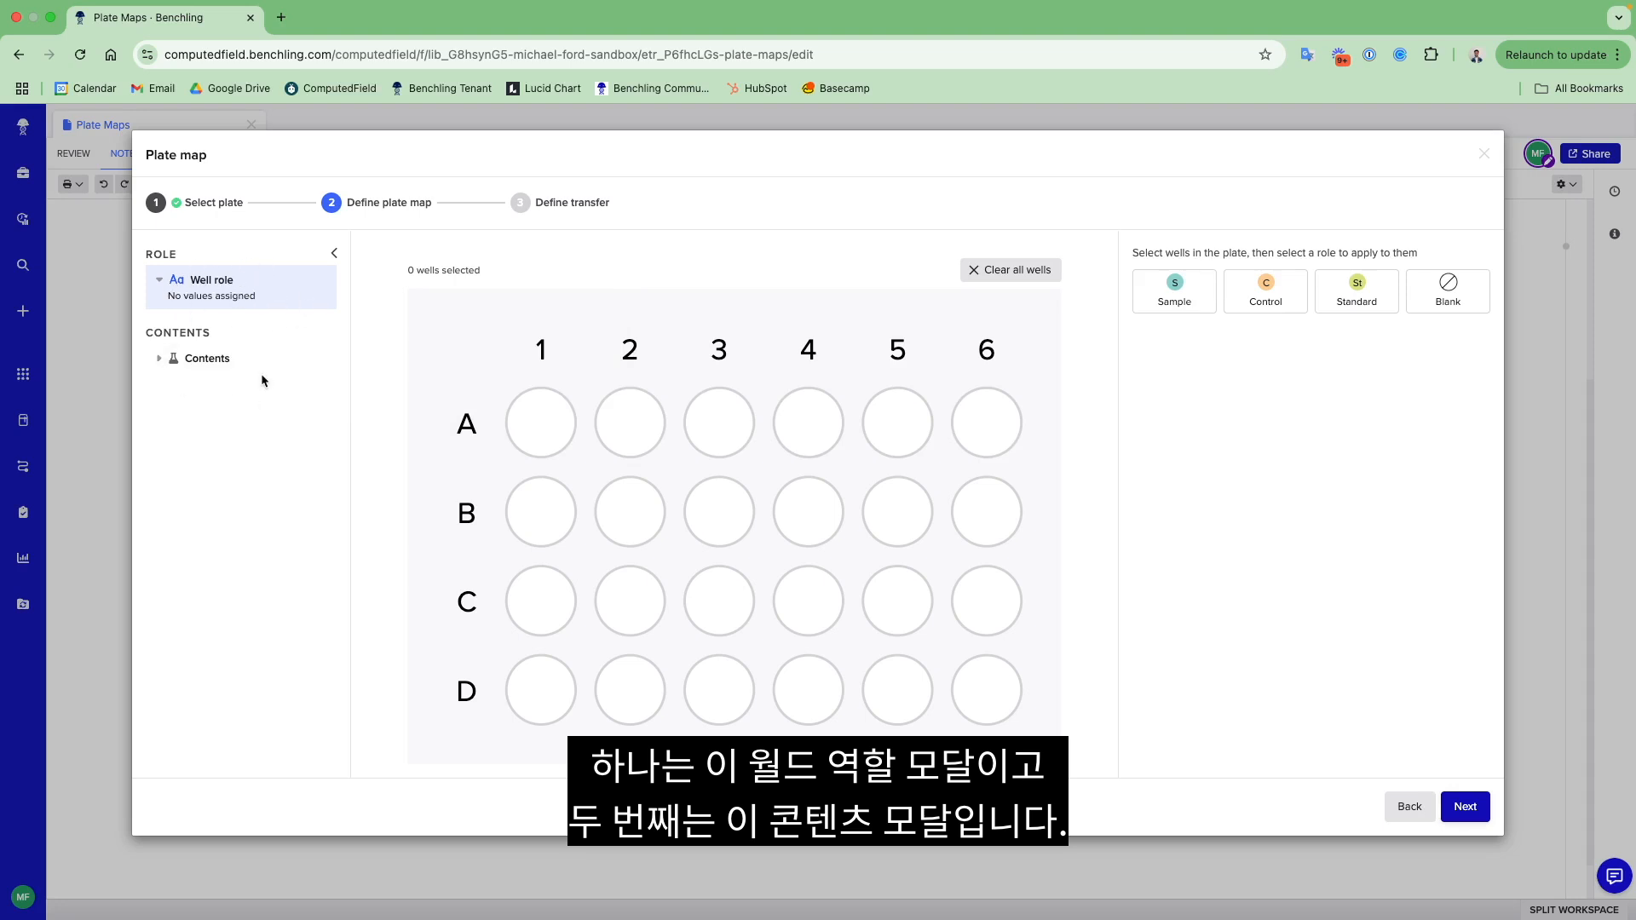
pyautogui.moveTo(530, 407)
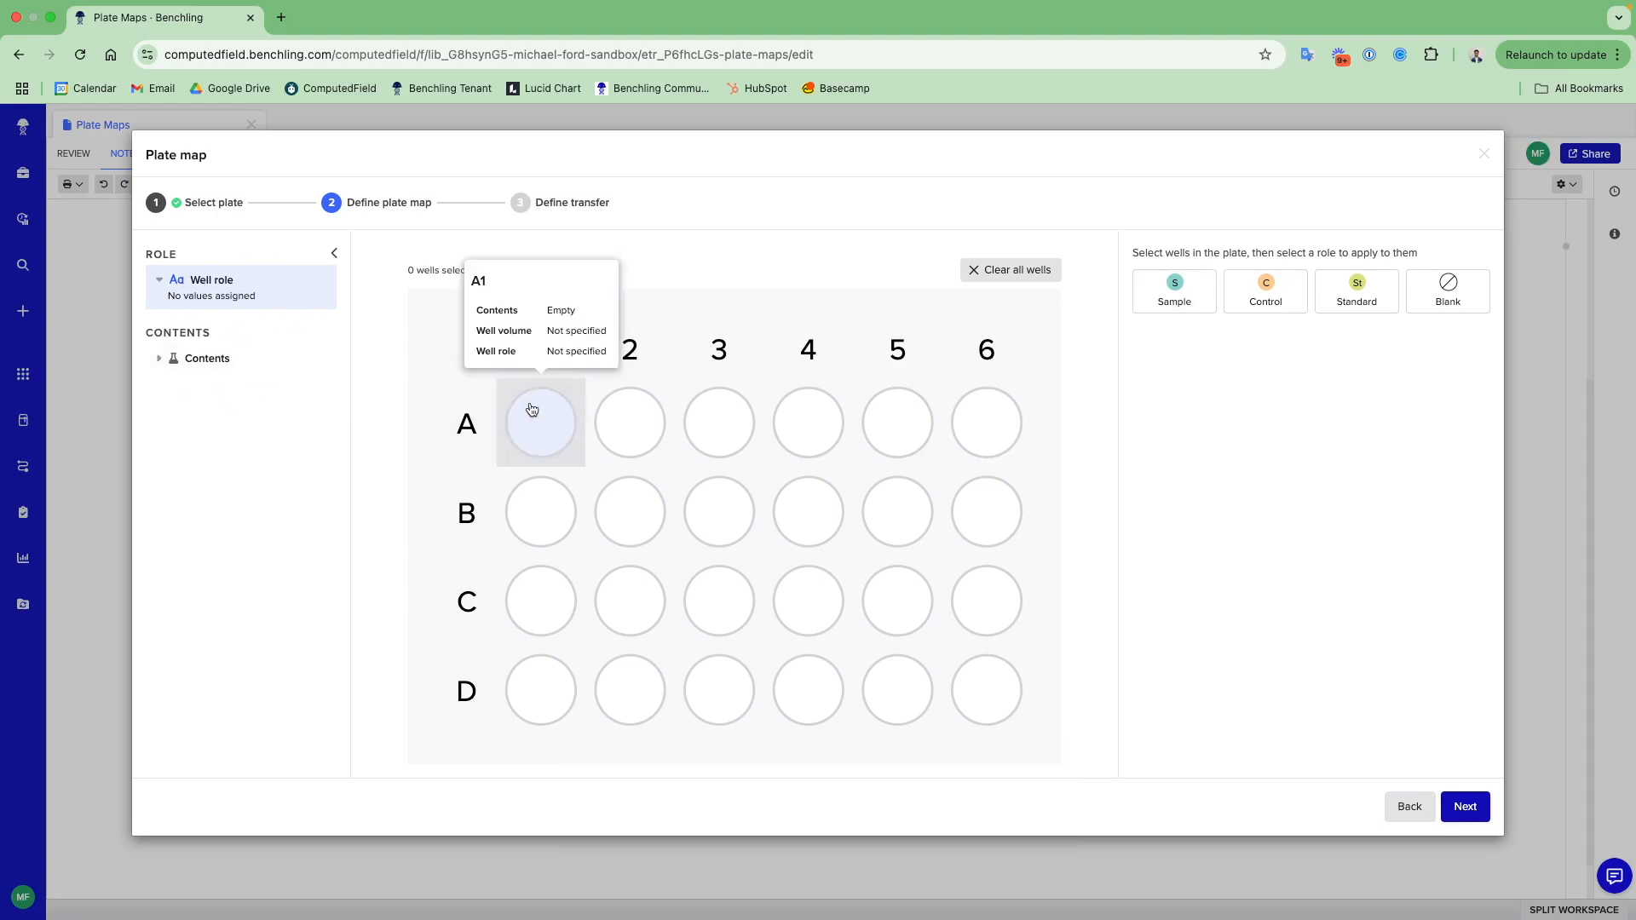
pyautogui.moveTo(542, 428); pyautogui.dragTo(985, 410)
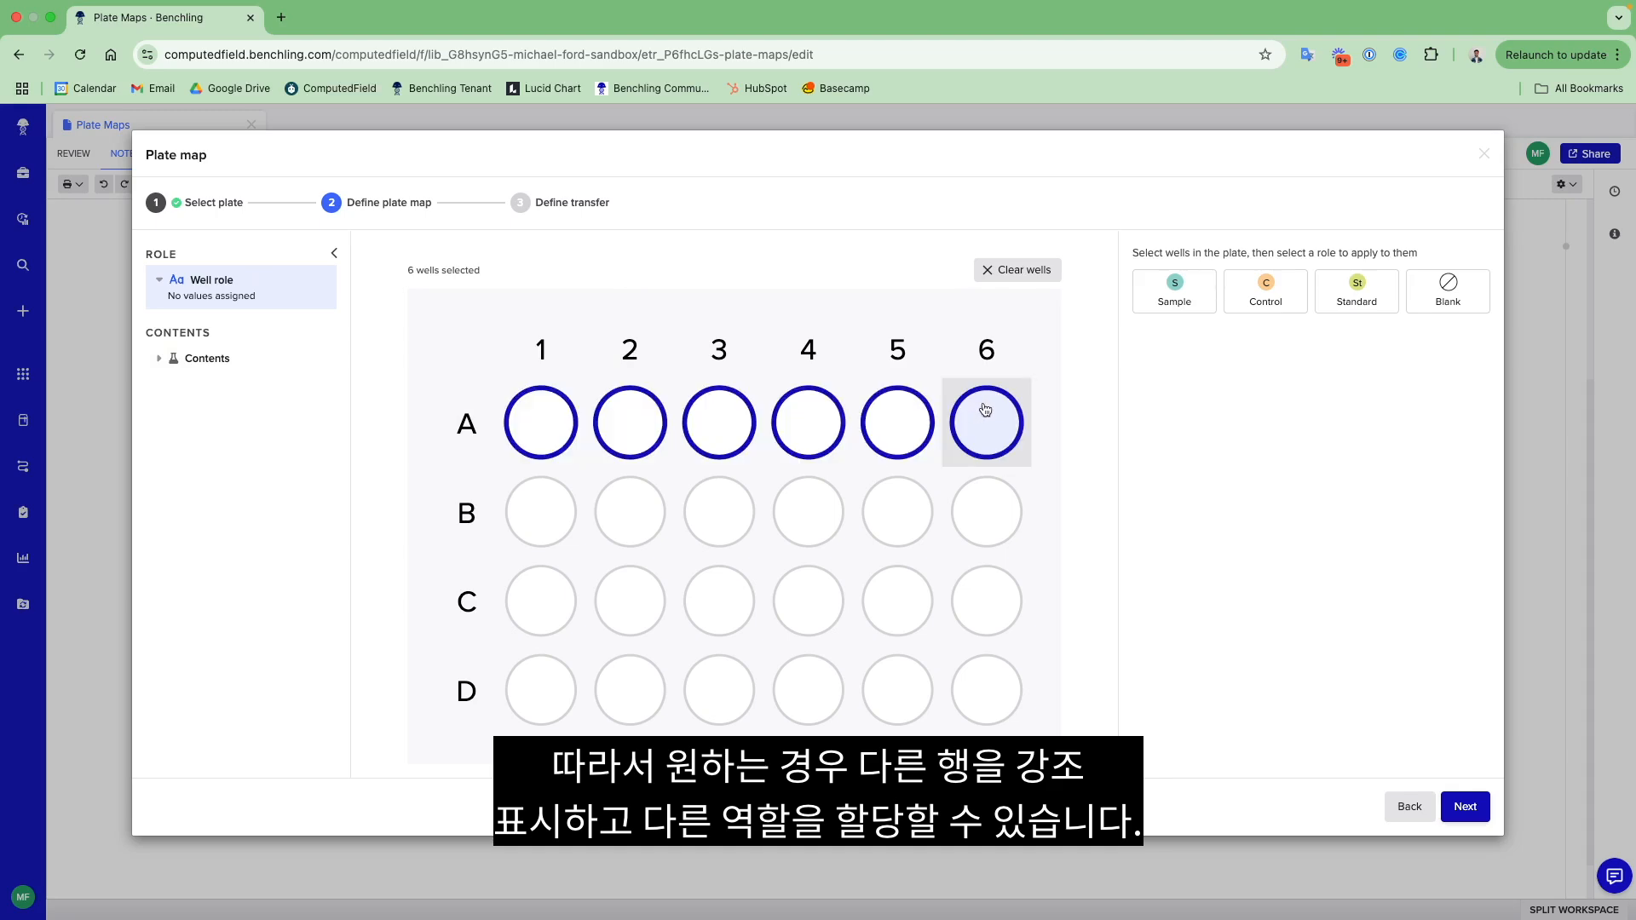
pyautogui.click(1188, 292)
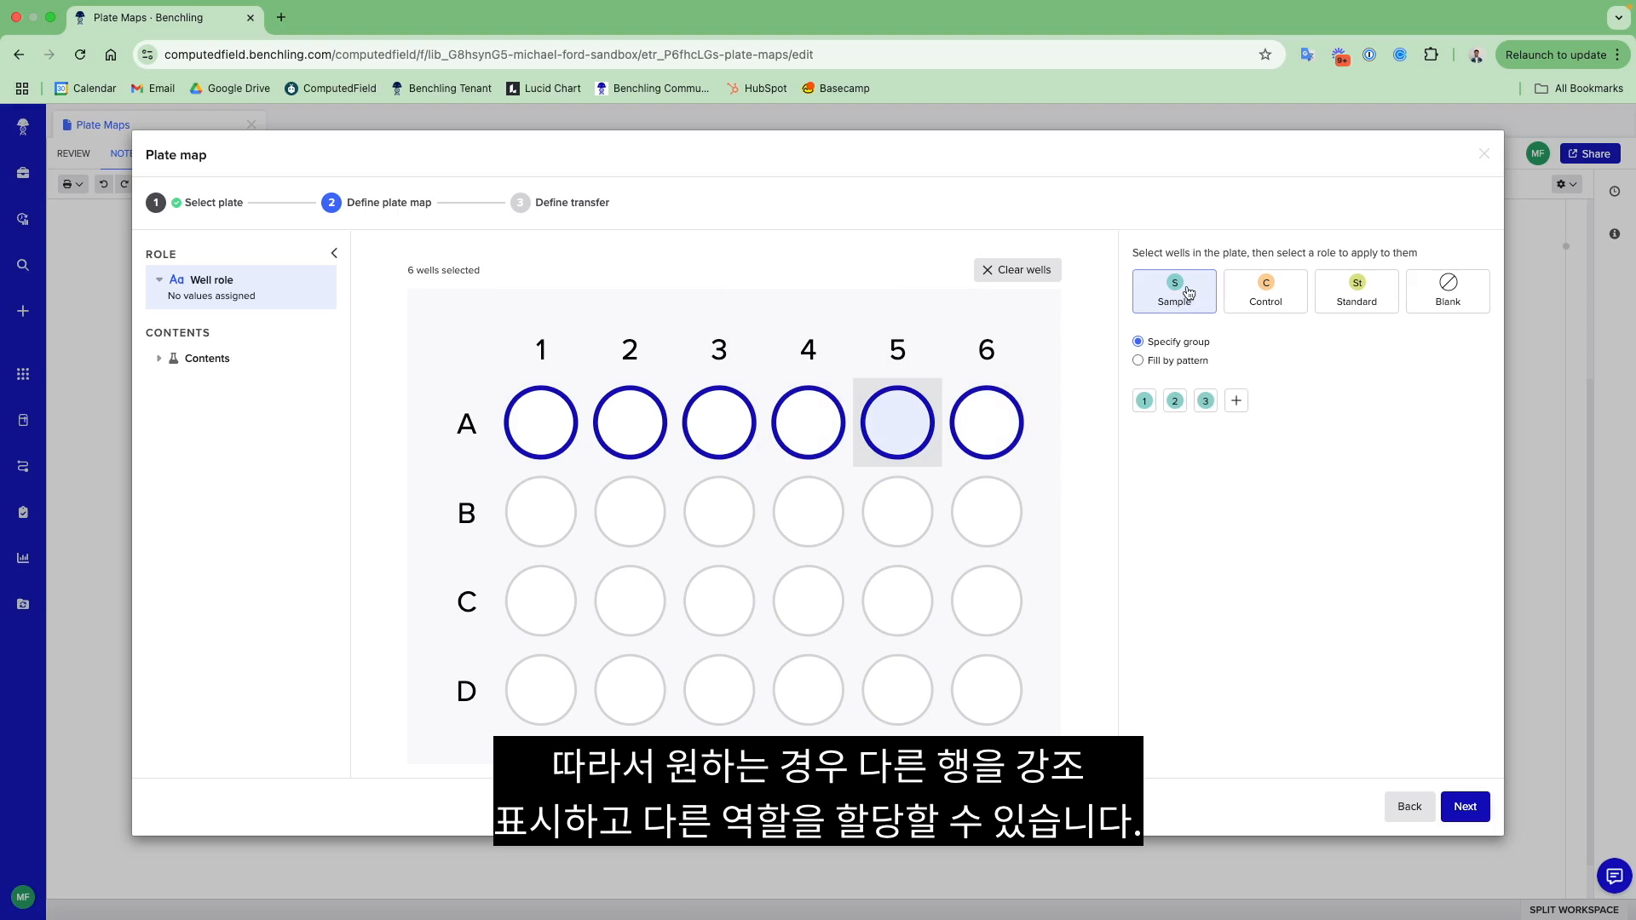
pyautogui.click(1146, 404)
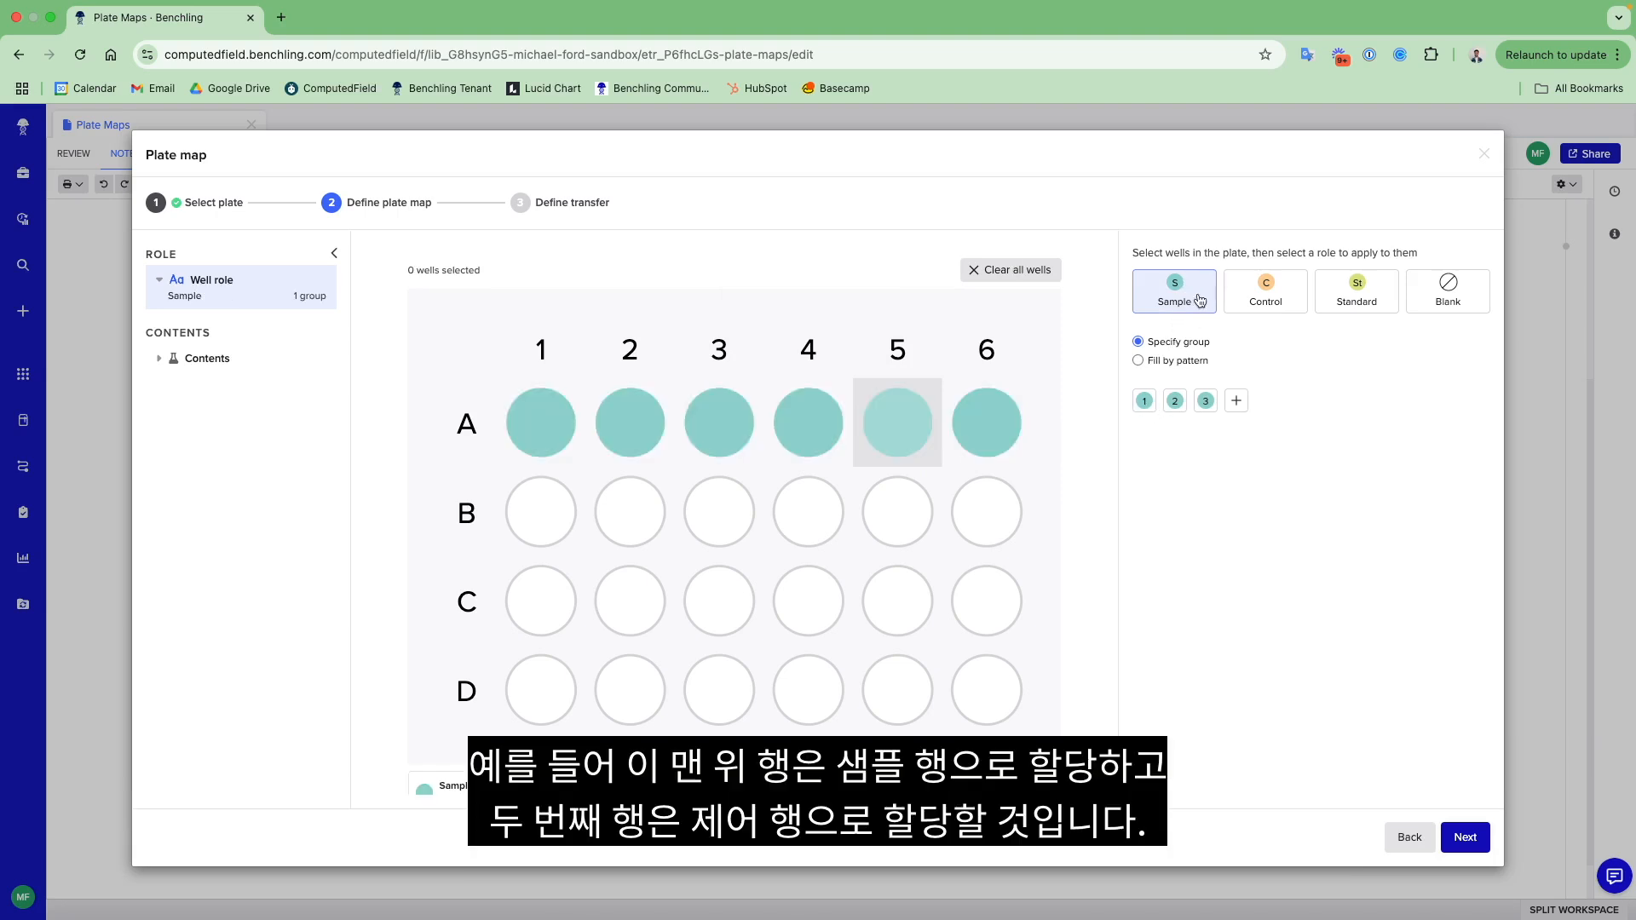
# - Assign the Control role, in the plain Control group, to wells B1 through B6
pyautogui.moveTo(592, 515); pyautogui.dragTo(967, 520)
pyautogui.click(1245, 301)
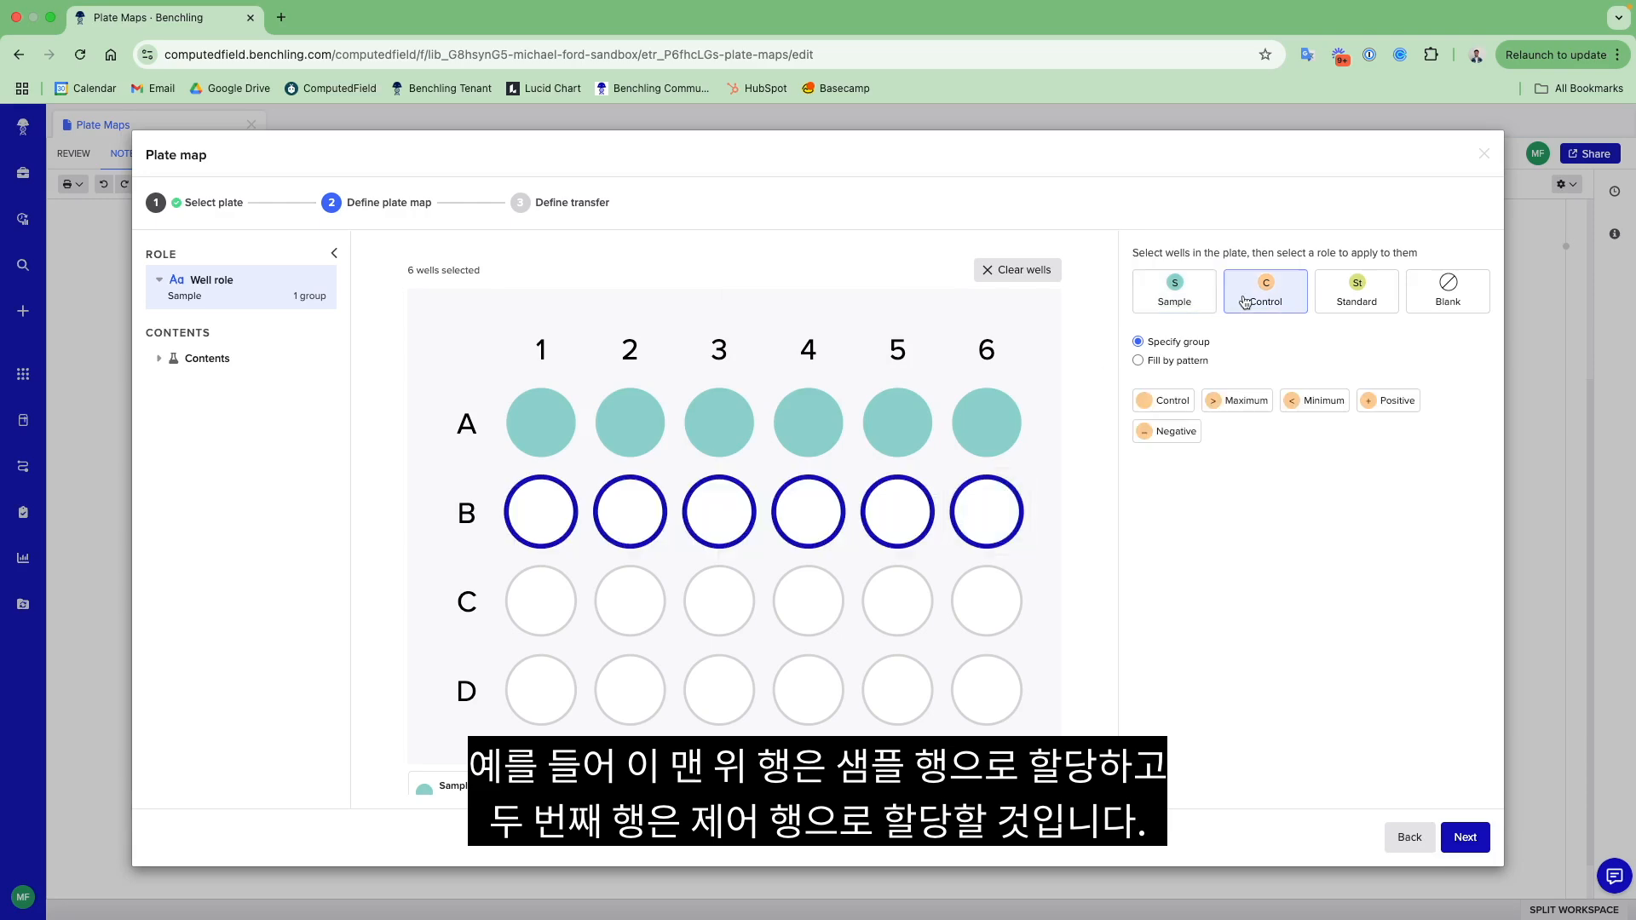
pyautogui.click(1163, 400)
pyautogui.click(1155, 442)
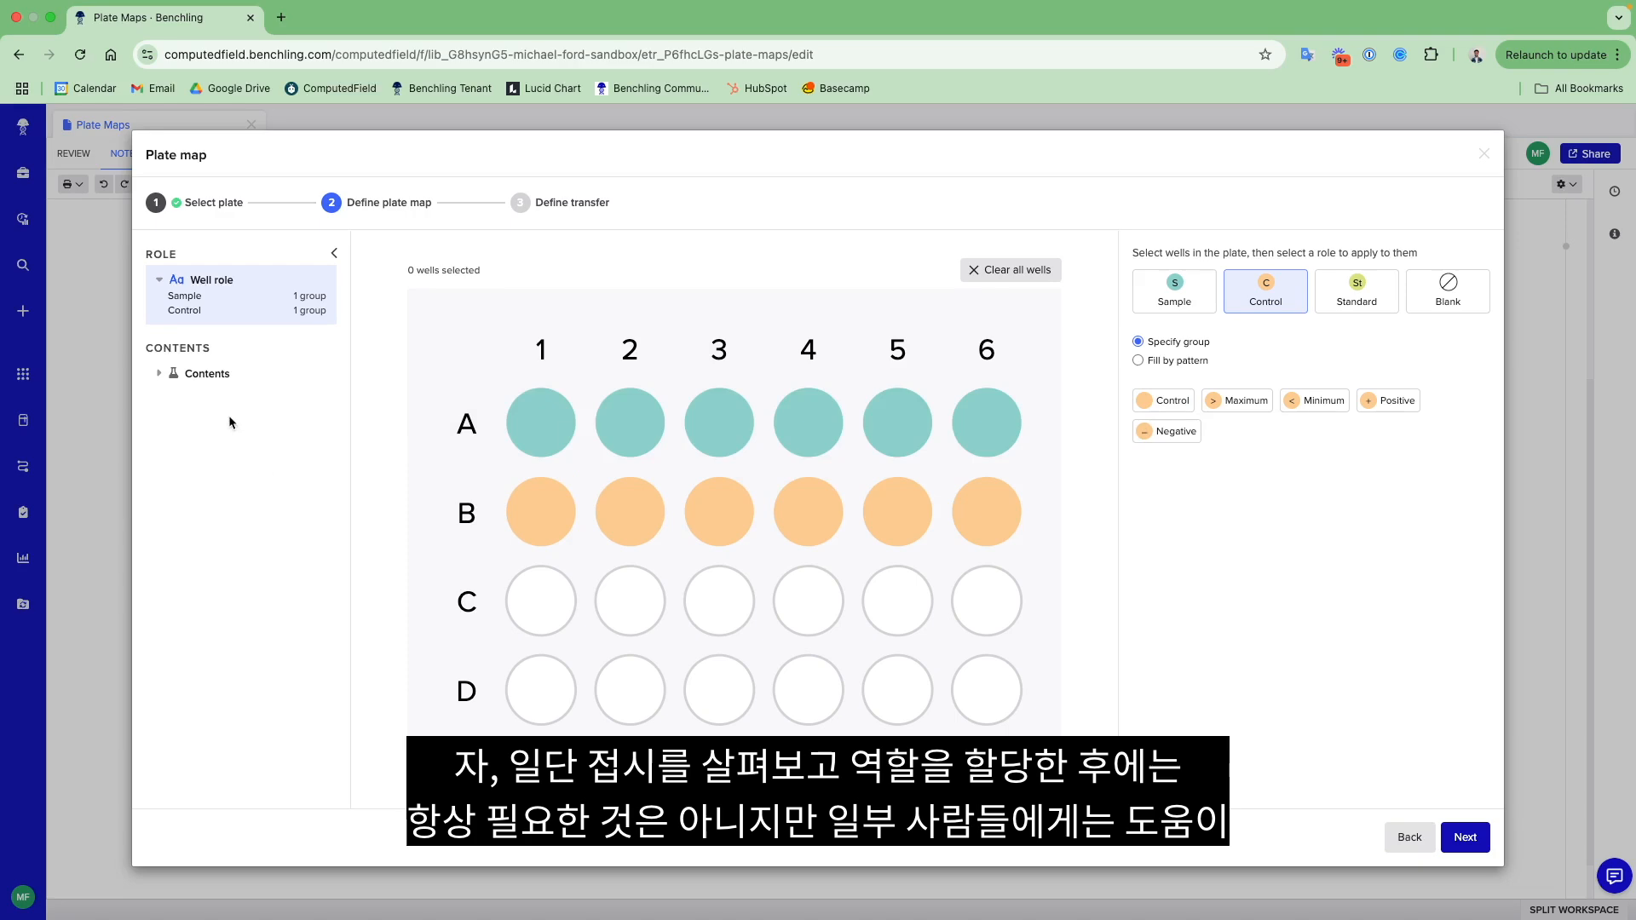
# - Open the plate map's contents layer and briefly preview the well roles over the wells
pyautogui.click(230, 376)
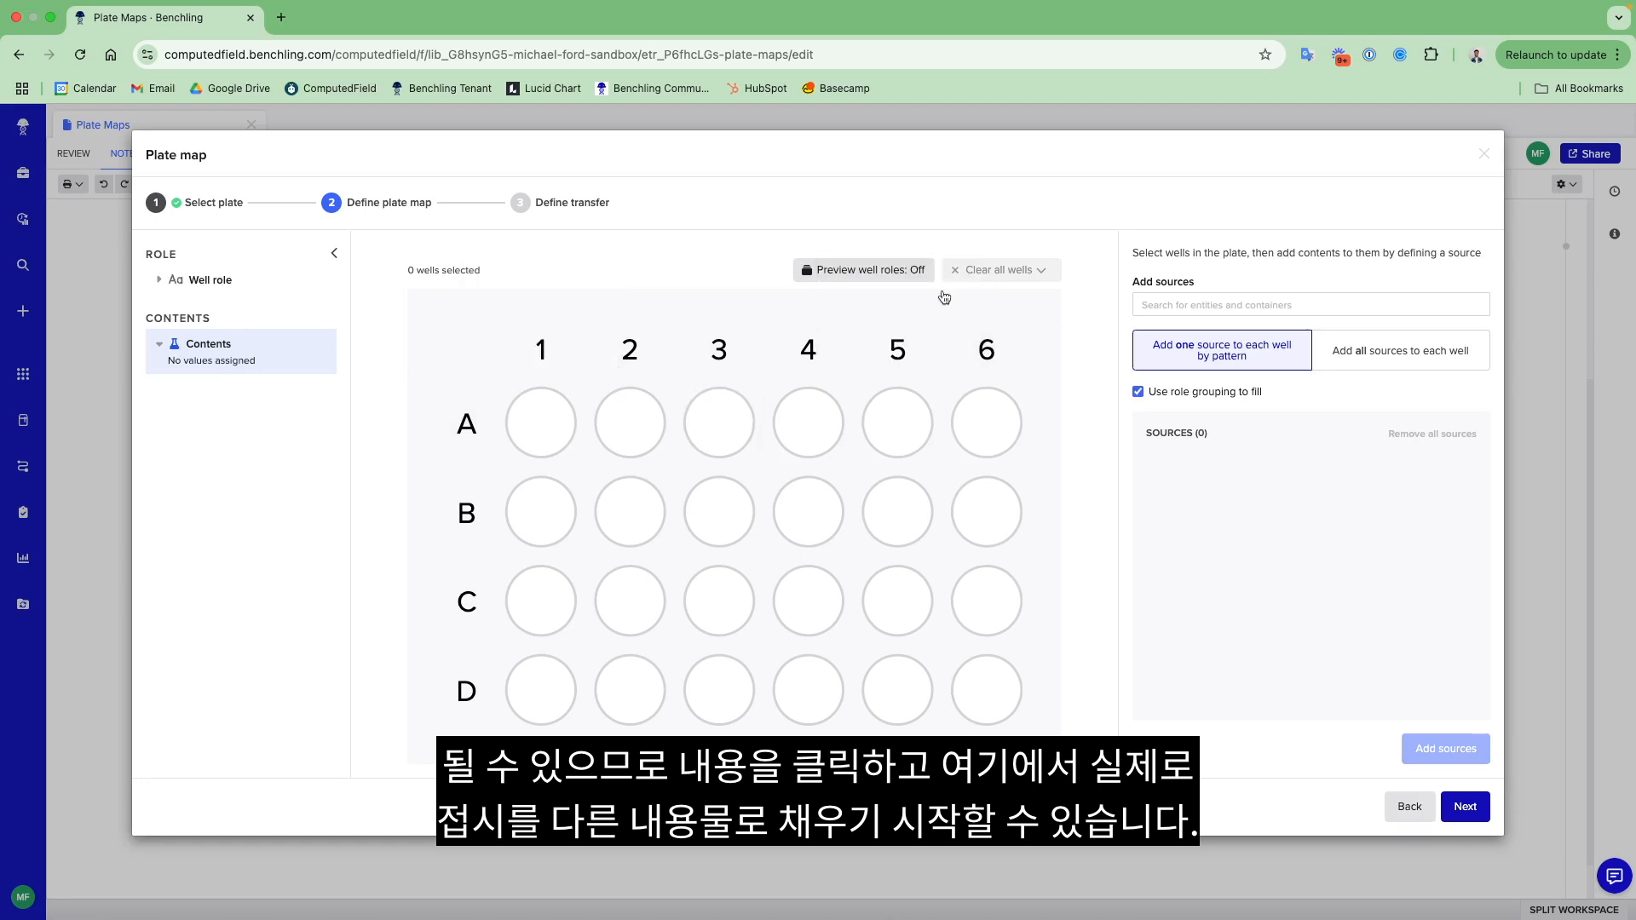
pyautogui.click(880, 279)
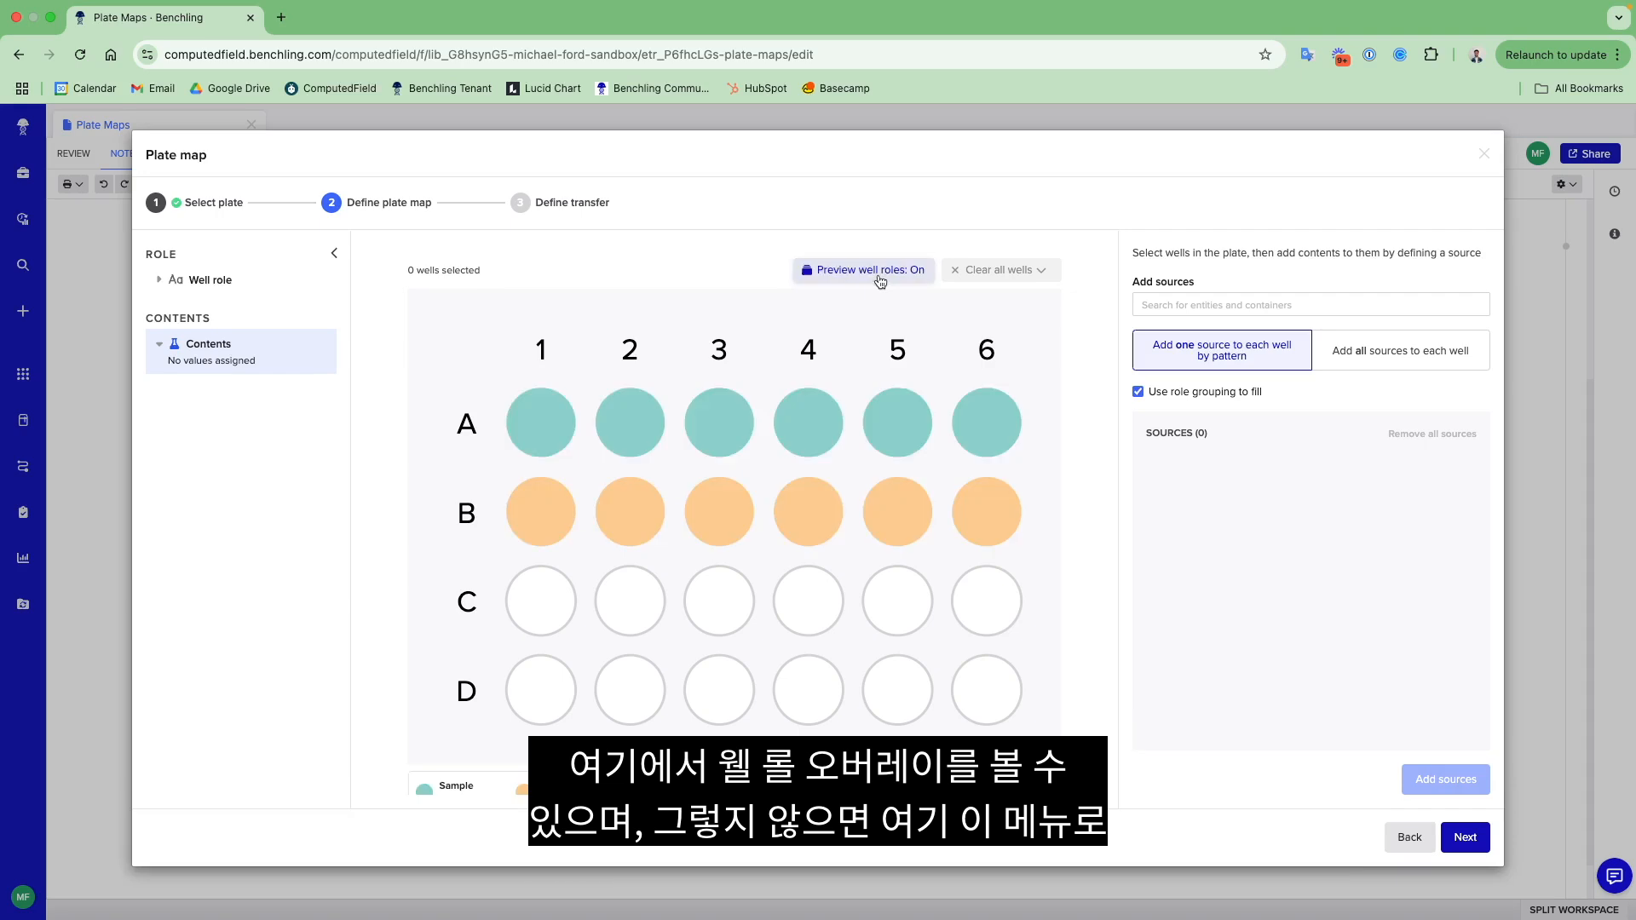
pyautogui.click(881, 279)
# - Add plasmid lot PLL003 to wells A1 through A6, with all sources going into each well
pyautogui.click(1346, 351)
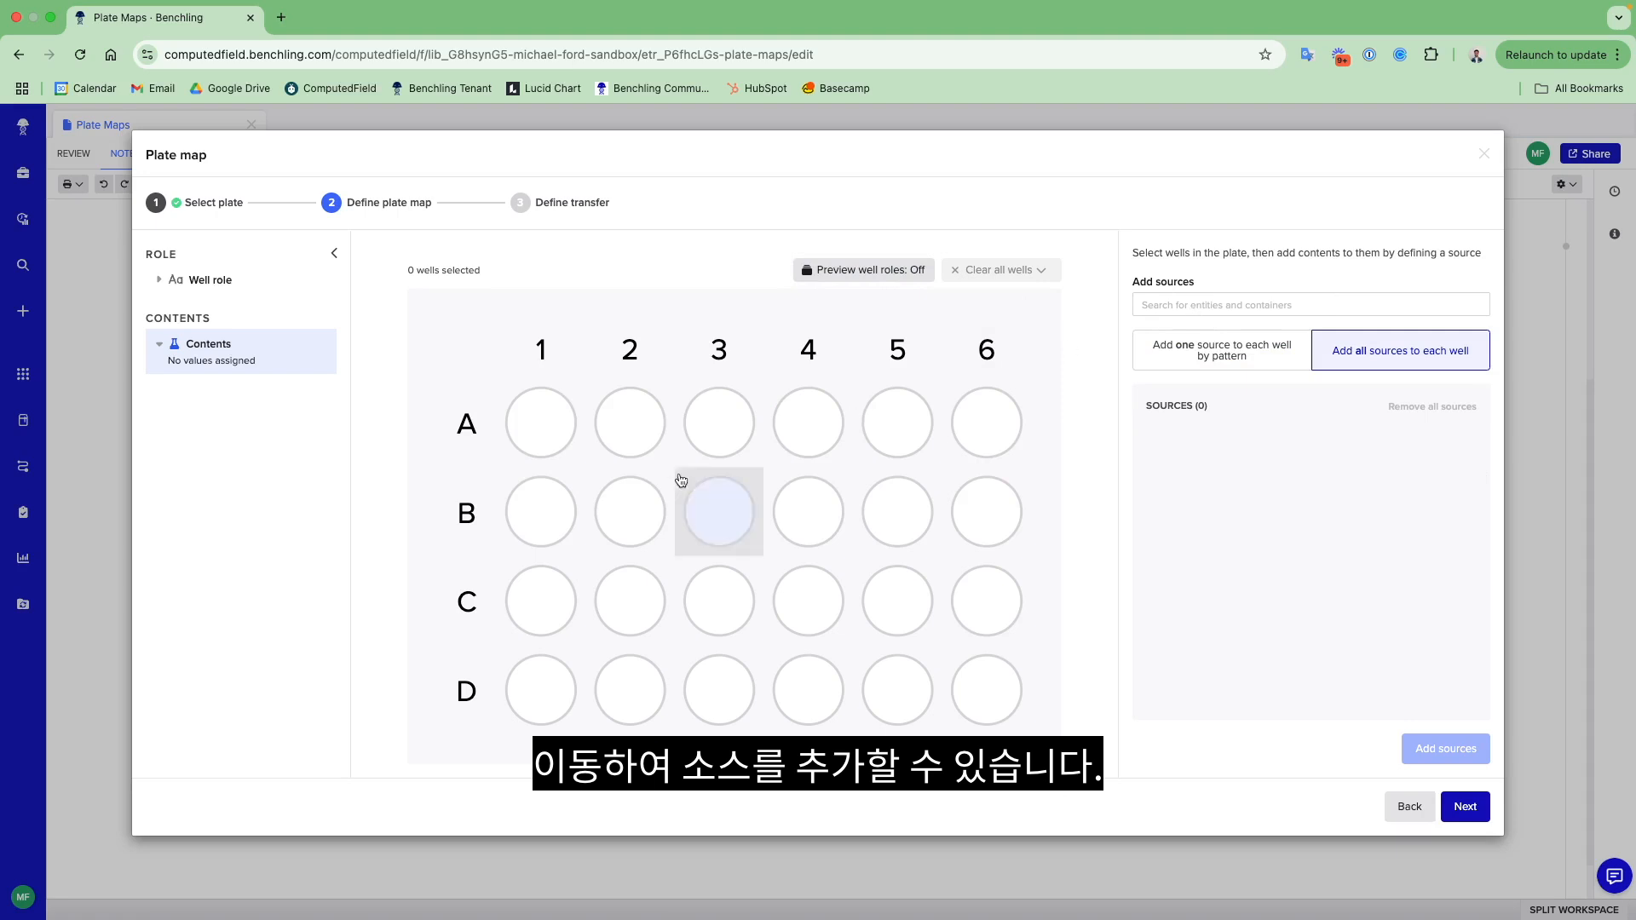
pyautogui.moveTo(533, 421); pyautogui.dragTo(988, 421)
pyautogui.click(1212, 307)
pyautogui.write('pll')
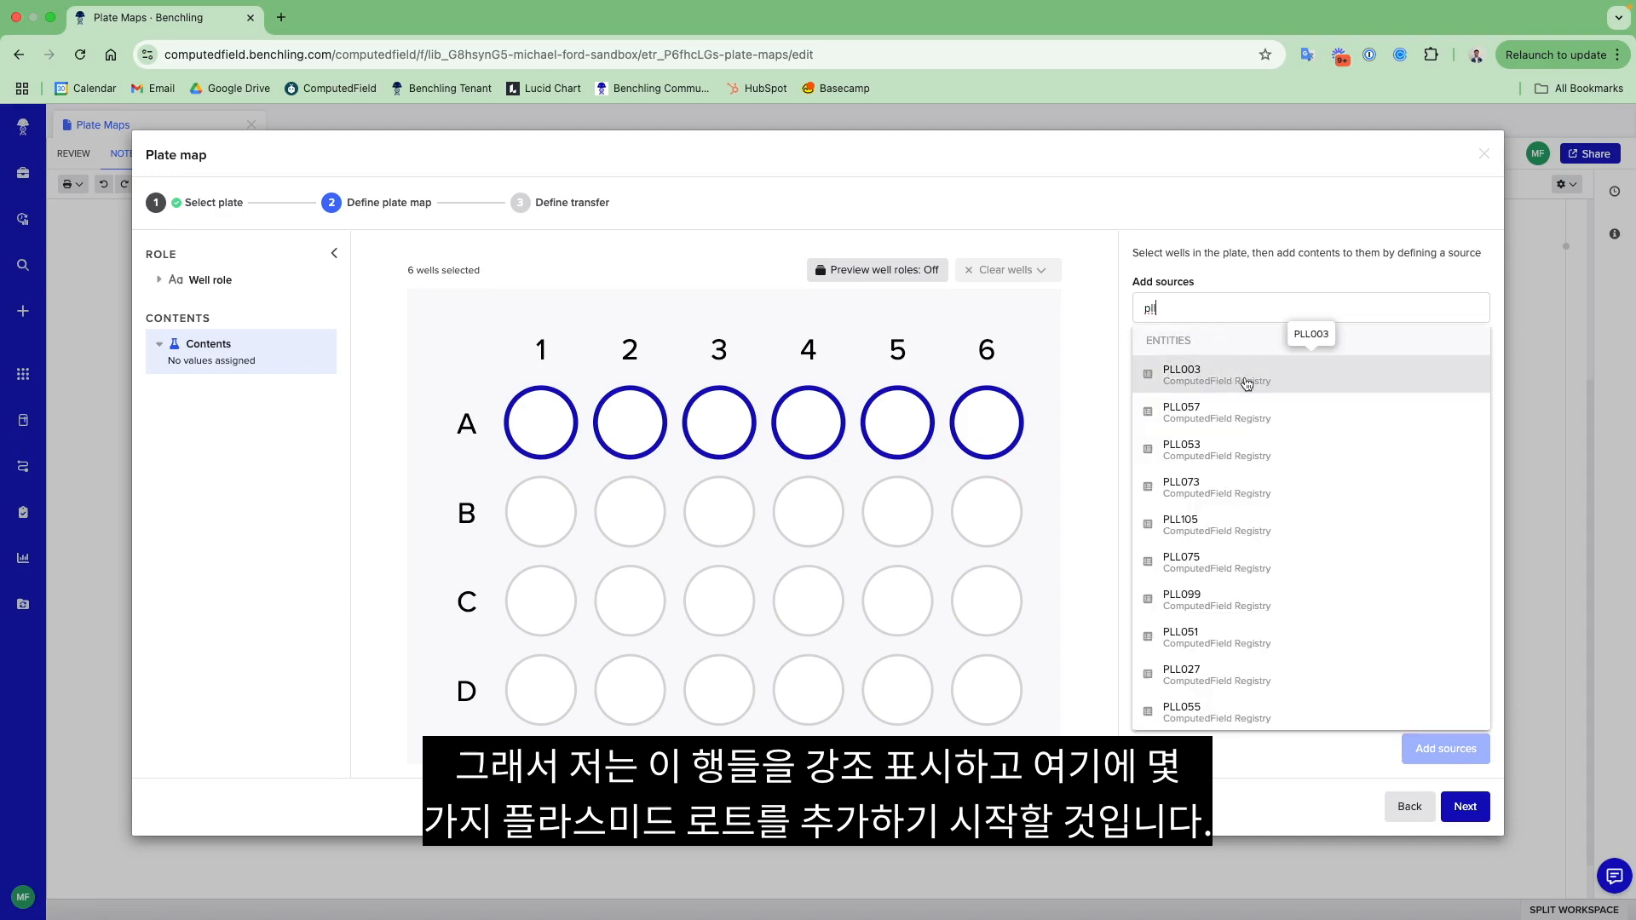
pyautogui.click(1226, 373)
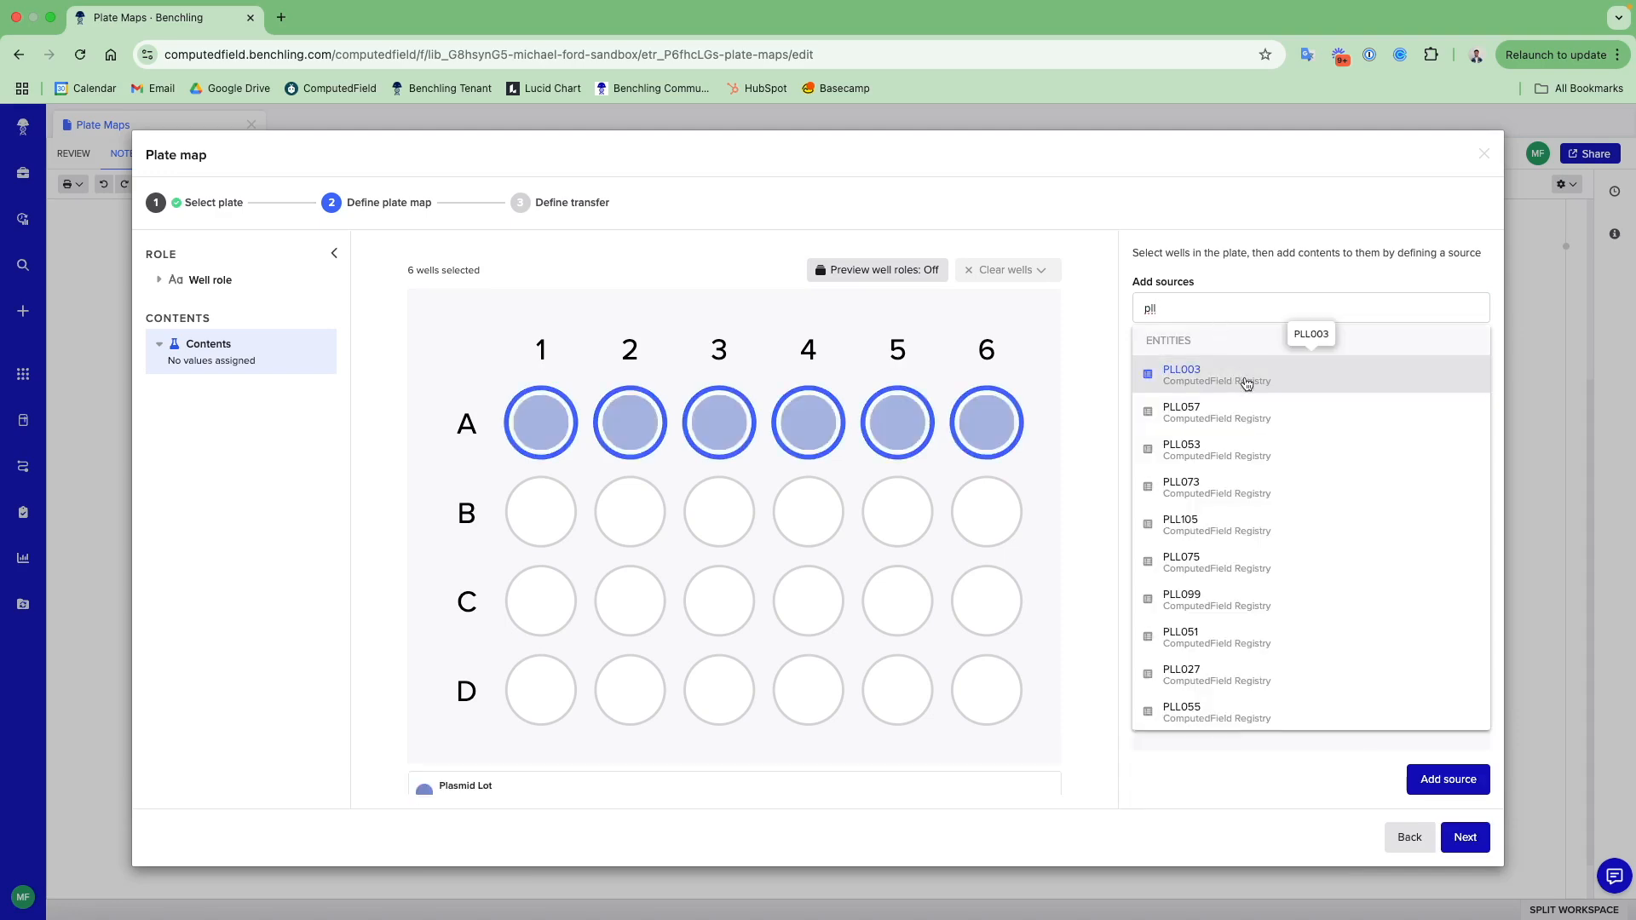
pyautogui.click(1447, 779)
# - Add plasmid lot PLL105 as a source to wells B1 through B6
pyautogui.moveTo(559, 517); pyautogui.dragTo(983, 513)
pyautogui.click(1201, 309)
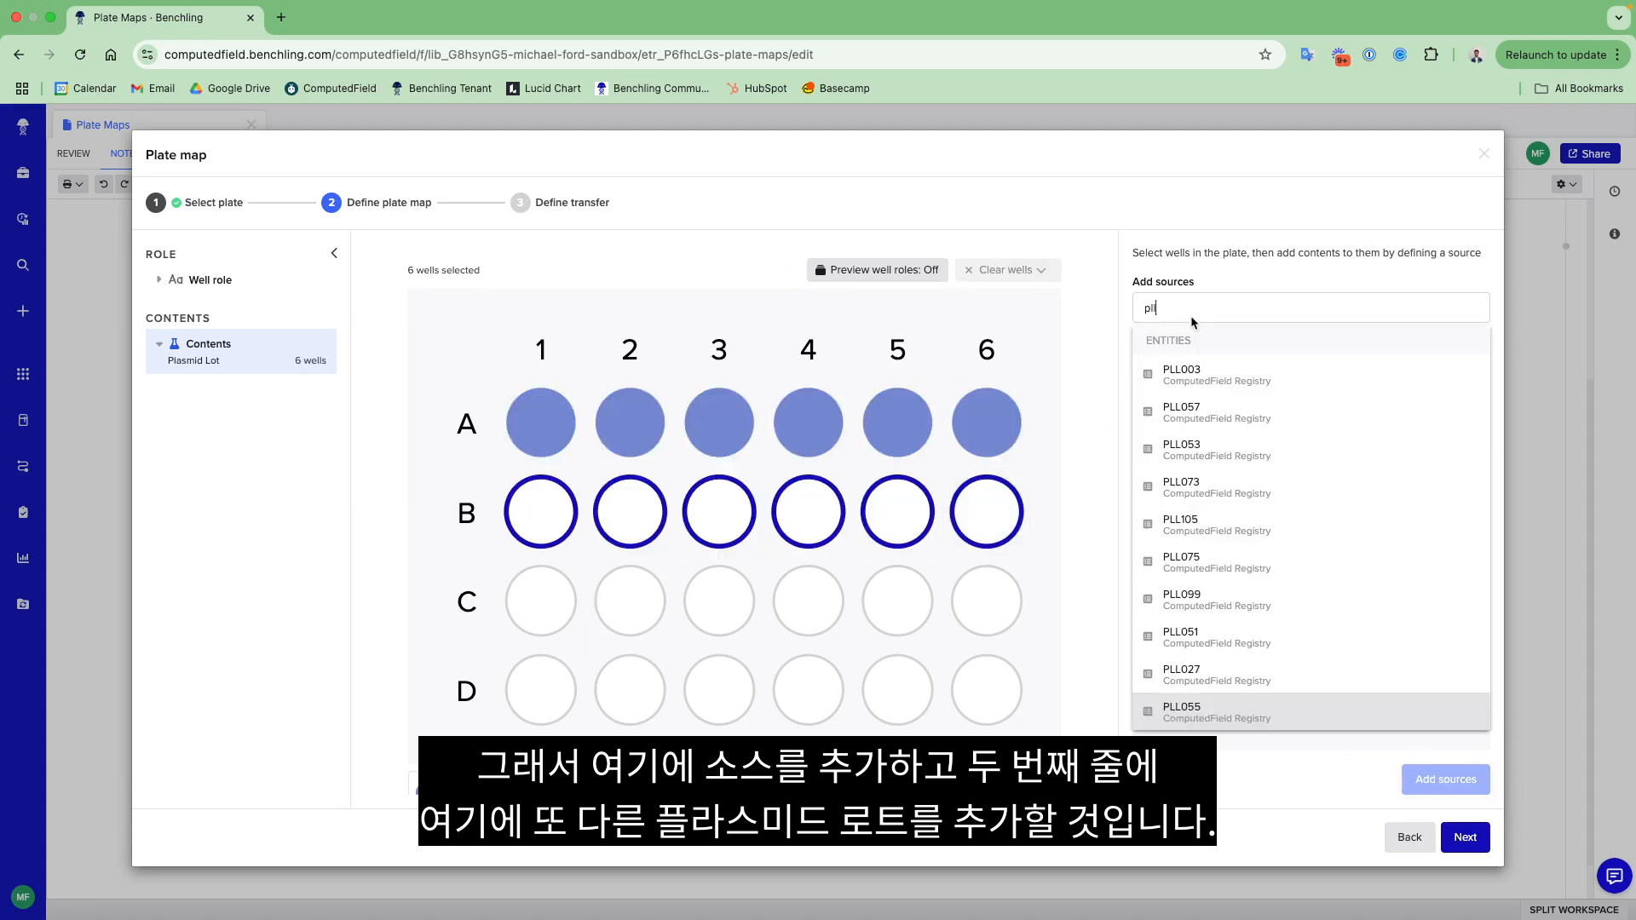
pyautogui.click(1245, 525)
pyautogui.click(1433, 777)
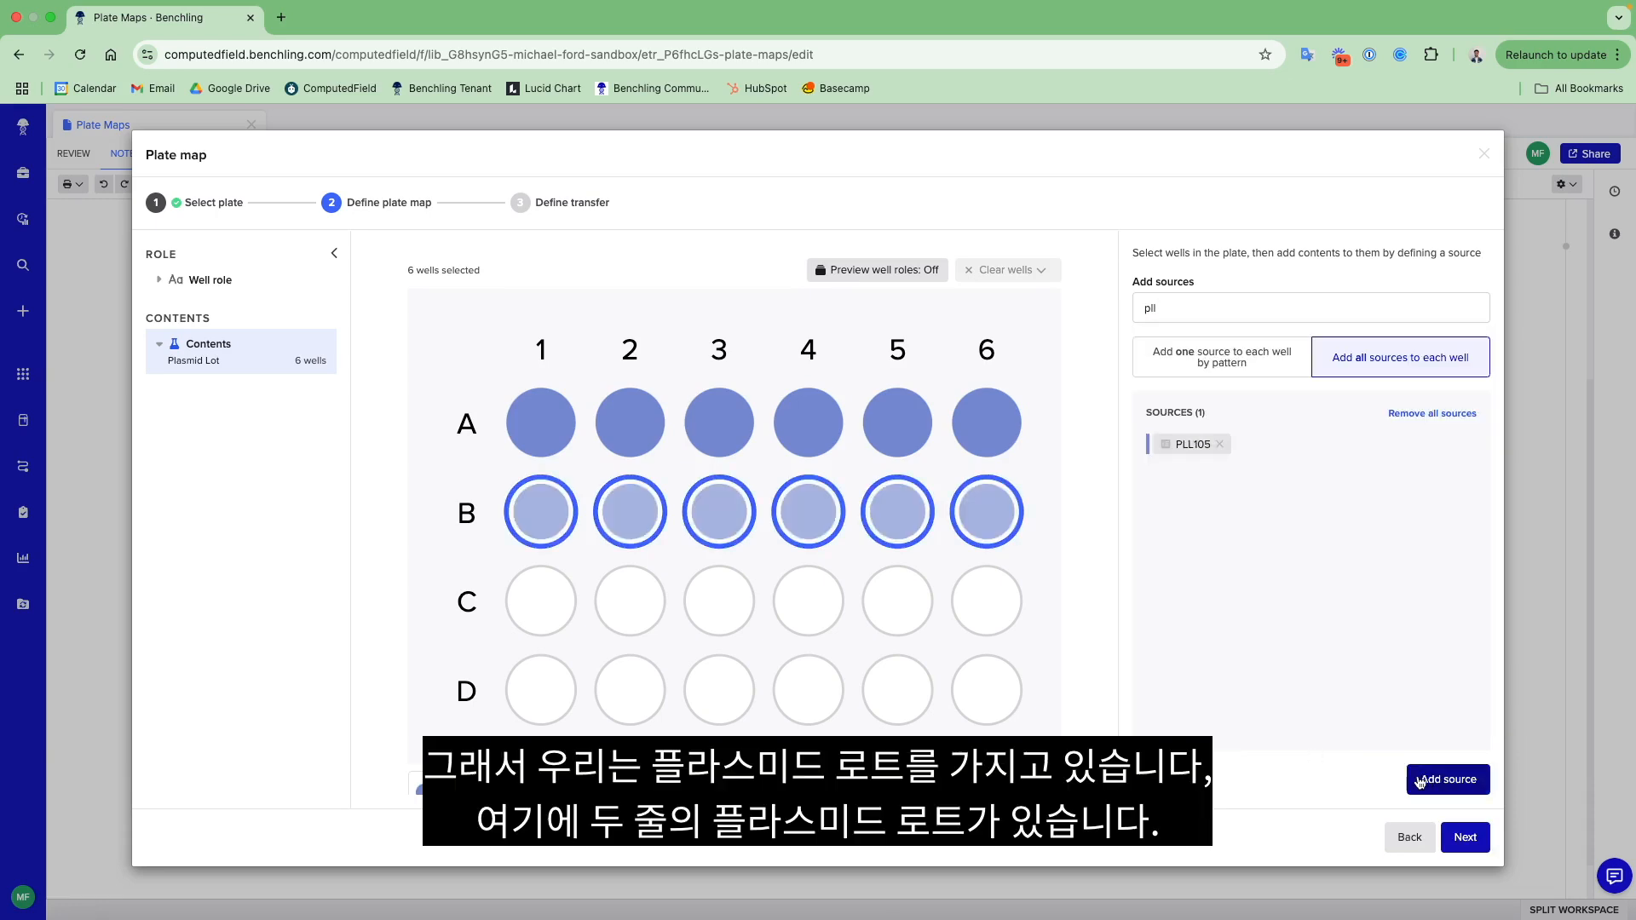
# - Search the sources for oligo and add Oligo 2 to wells A1 through A6
pyautogui.moveTo(545, 528)
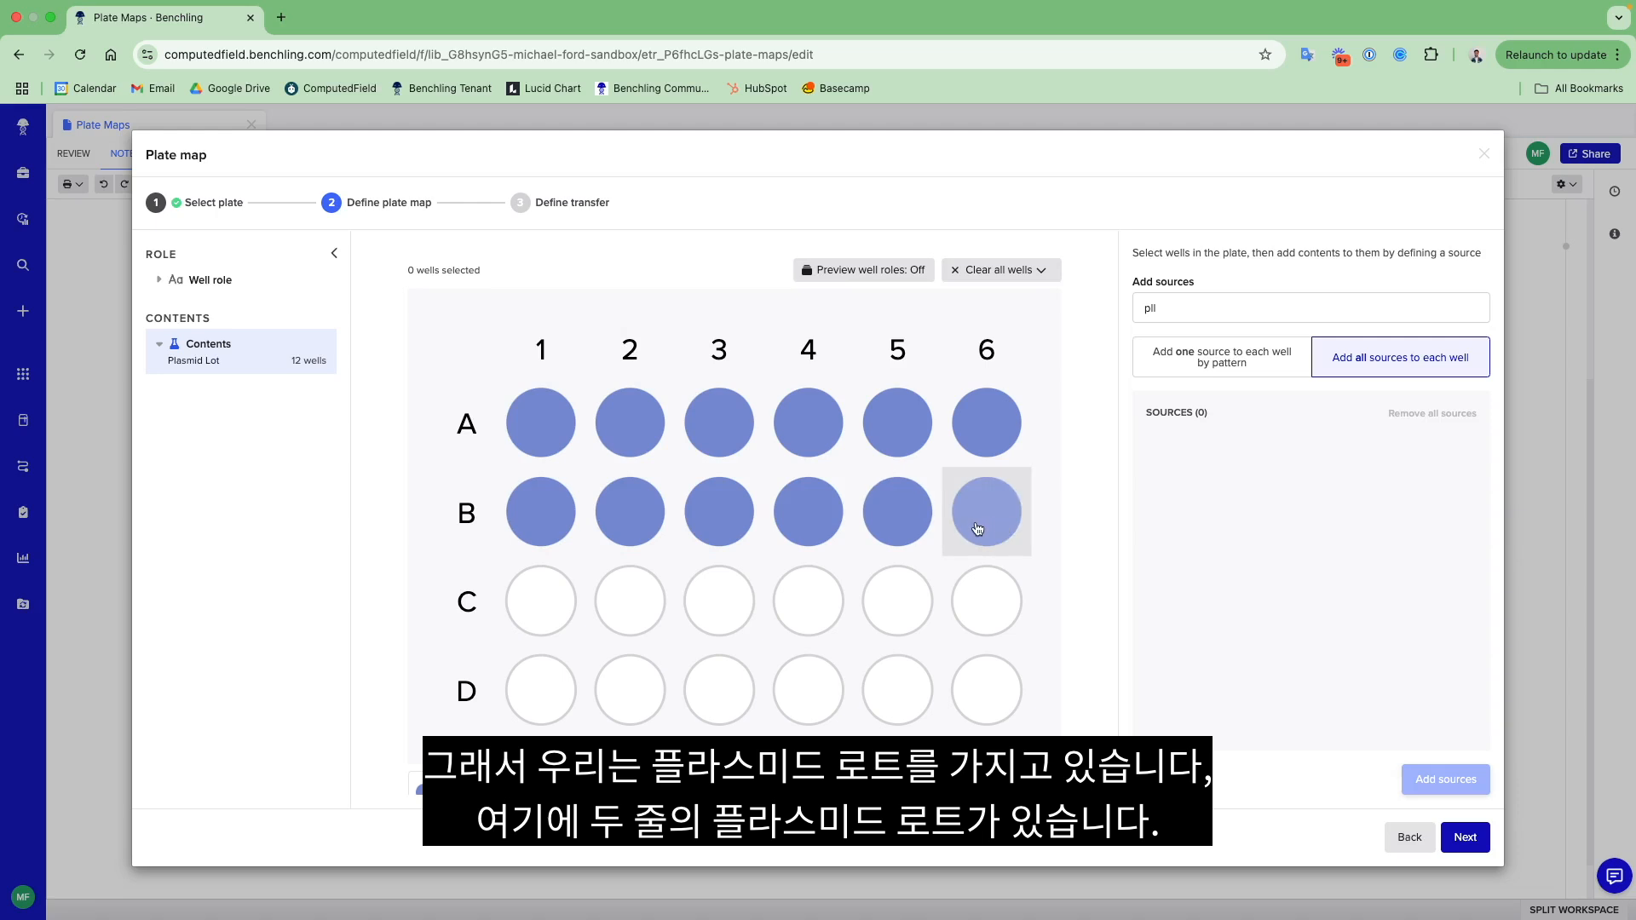
pyautogui.moveTo(984, 439)
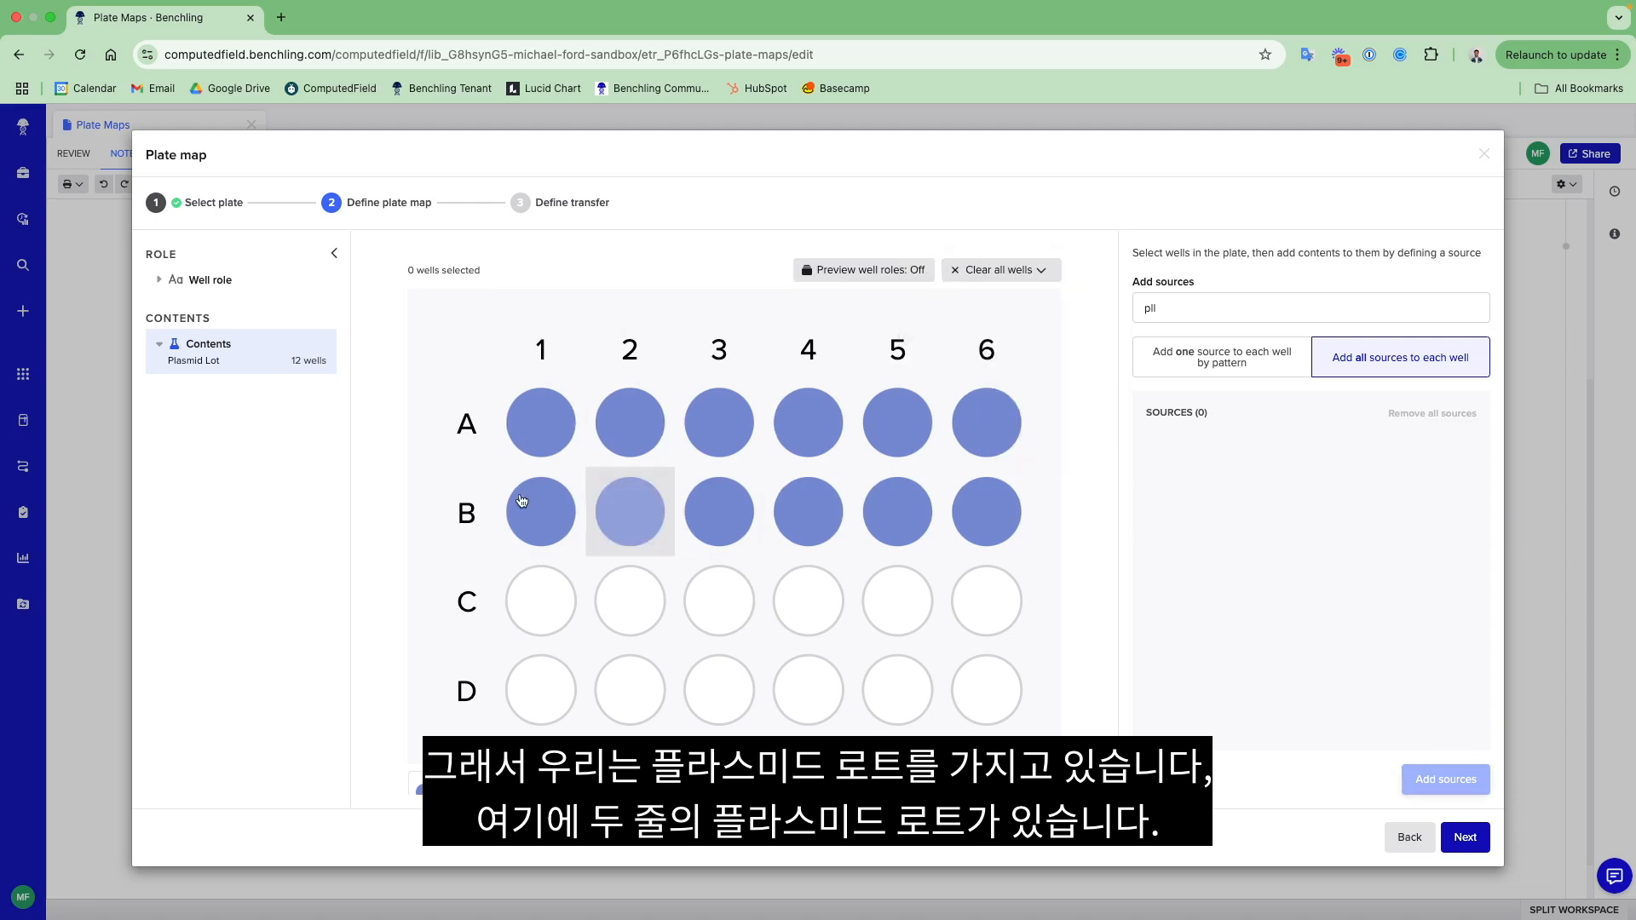
pyautogui.moveTo(546, 426)
pyautogui.moveTo(546, 426); pyautogui.dragTo(984, 435)
pyautogui.click(1182, 316)
pyautogui.press('BackSpace')
pyautogui.press('BackSpace')
pyautogui.press('BackSpace')
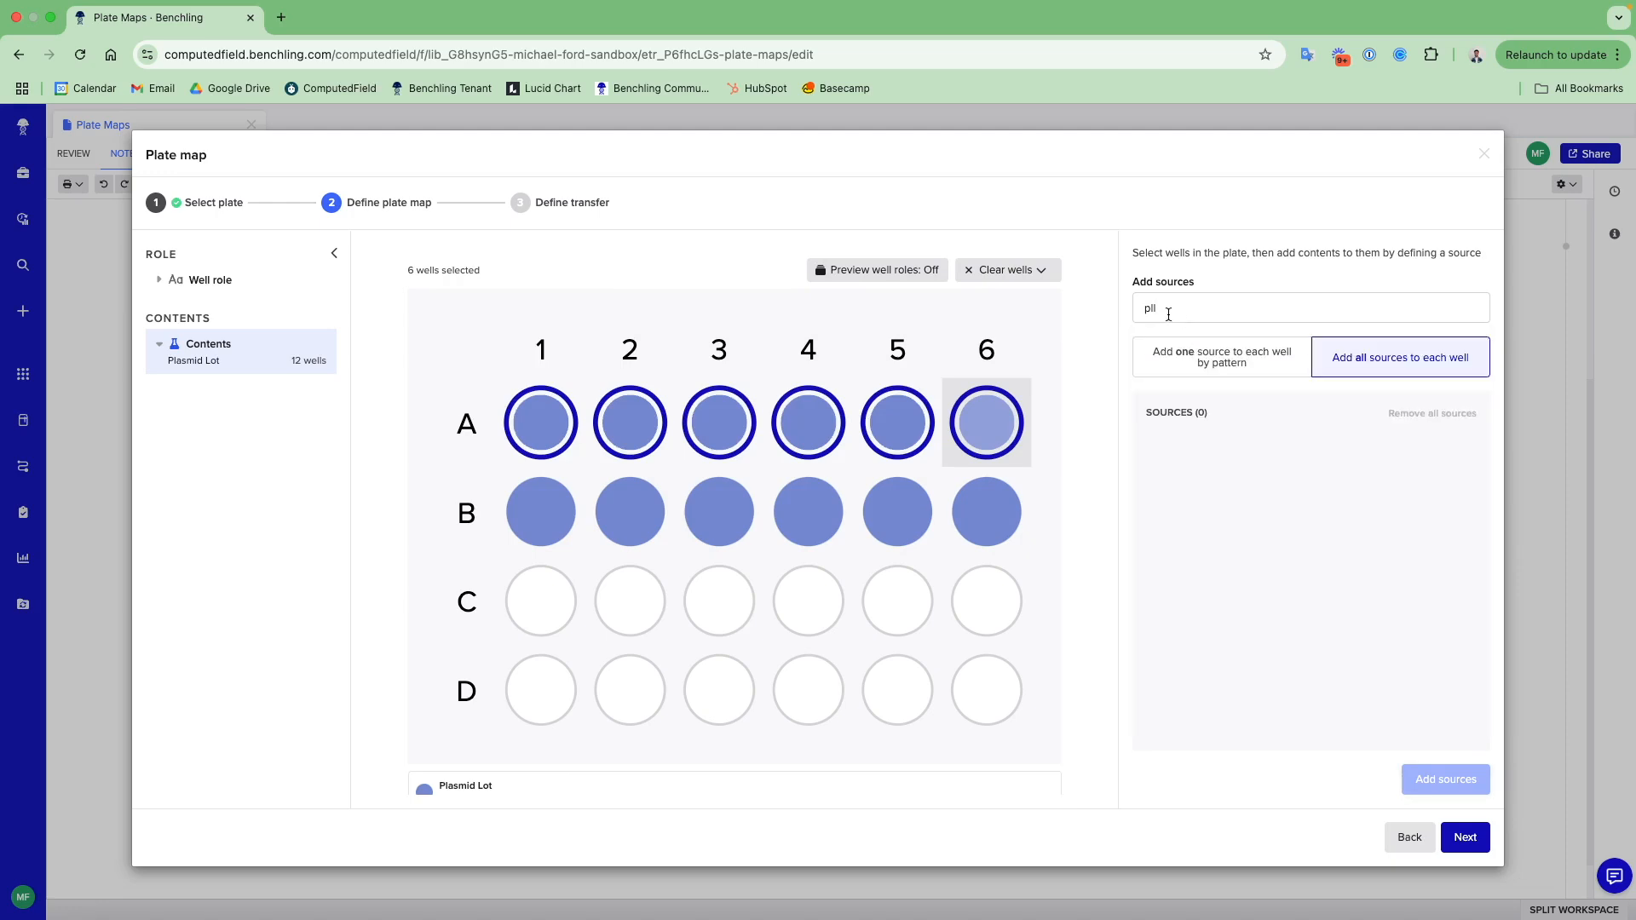
pyautogui.write('oligo')
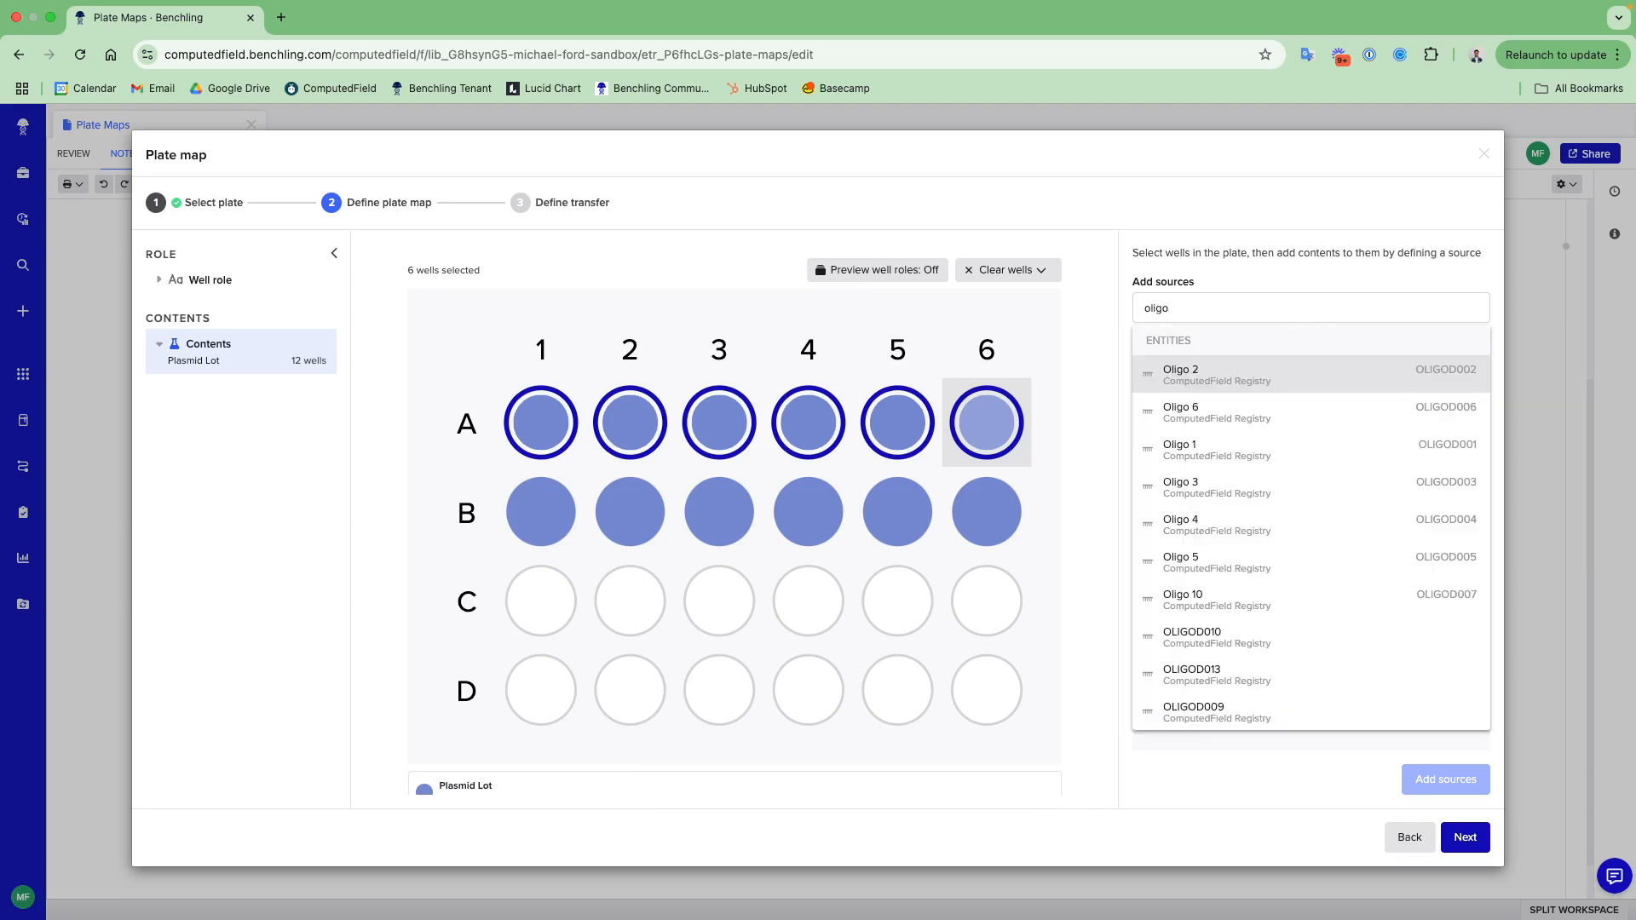
pyautogui.click(1209, 373)
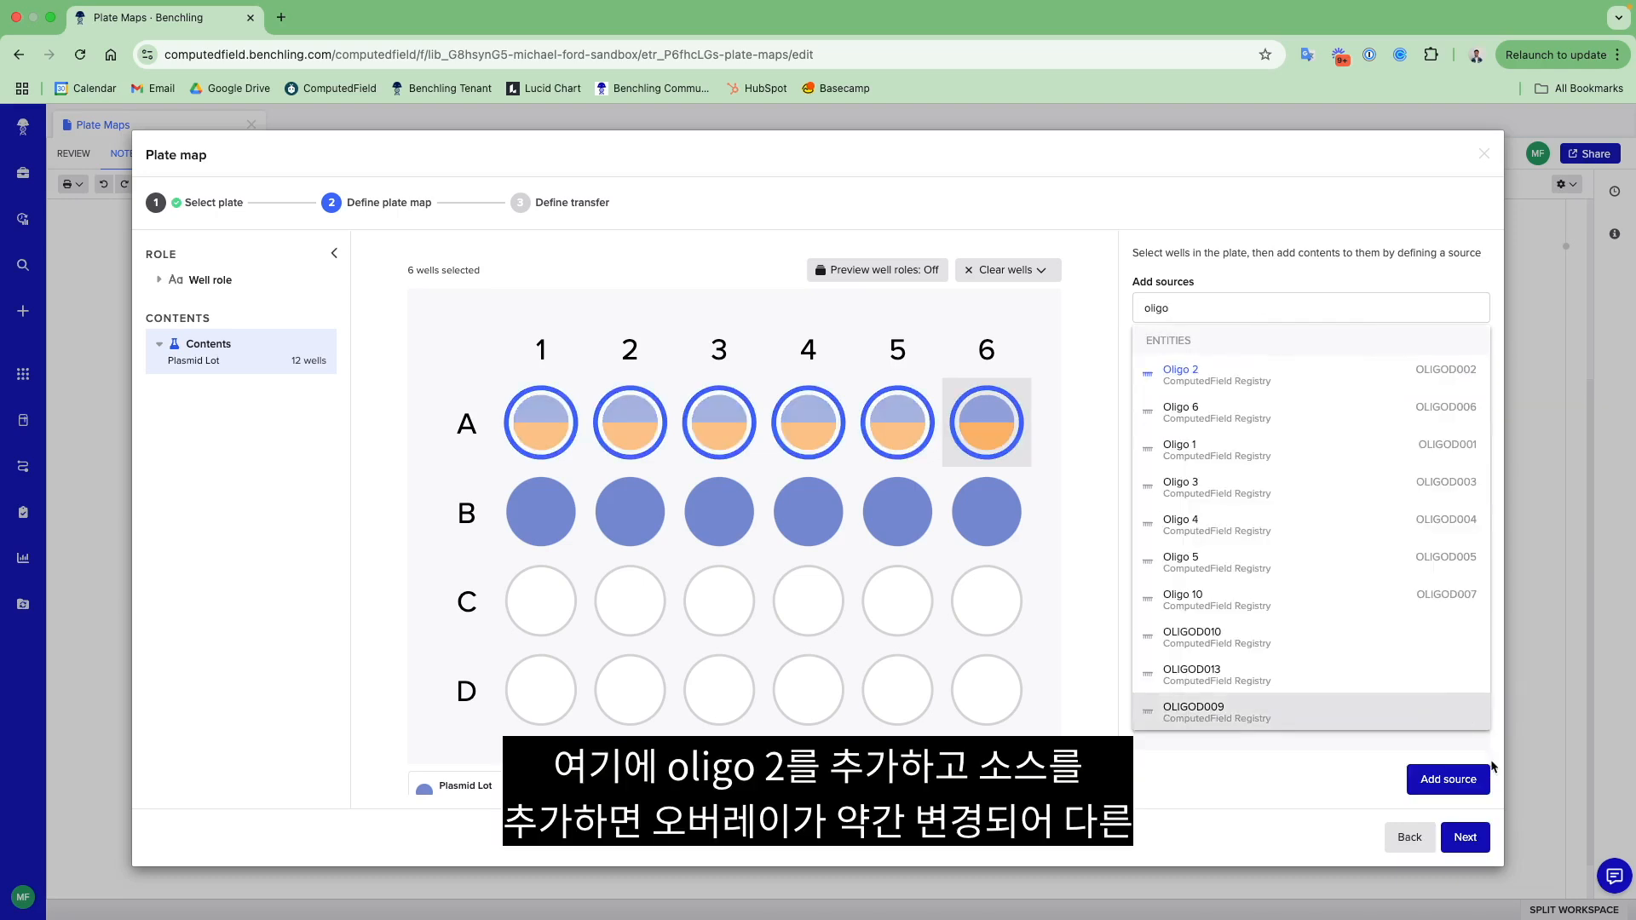
pyautogui.click(1467, 780)
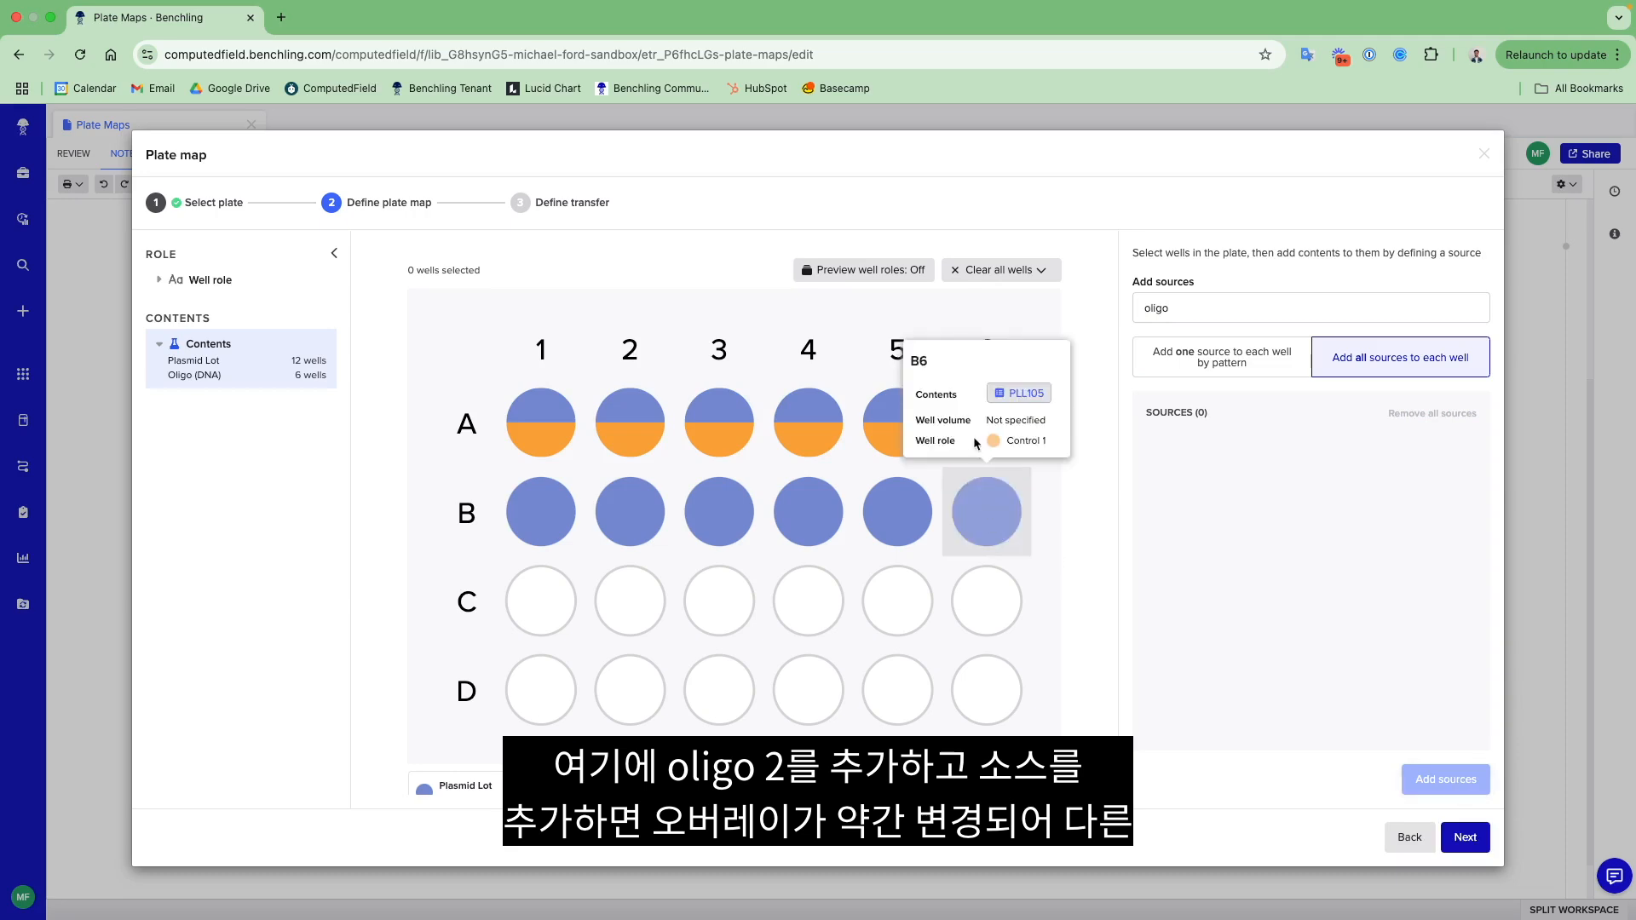
# - Add Oligo 10 as a source to wells B1 through B6 and proceed to defining the transfer
pyautogui.moveTo(540, 511); pyautogui.dragTo(973, 530)
pyautogui.click(1150, 309)
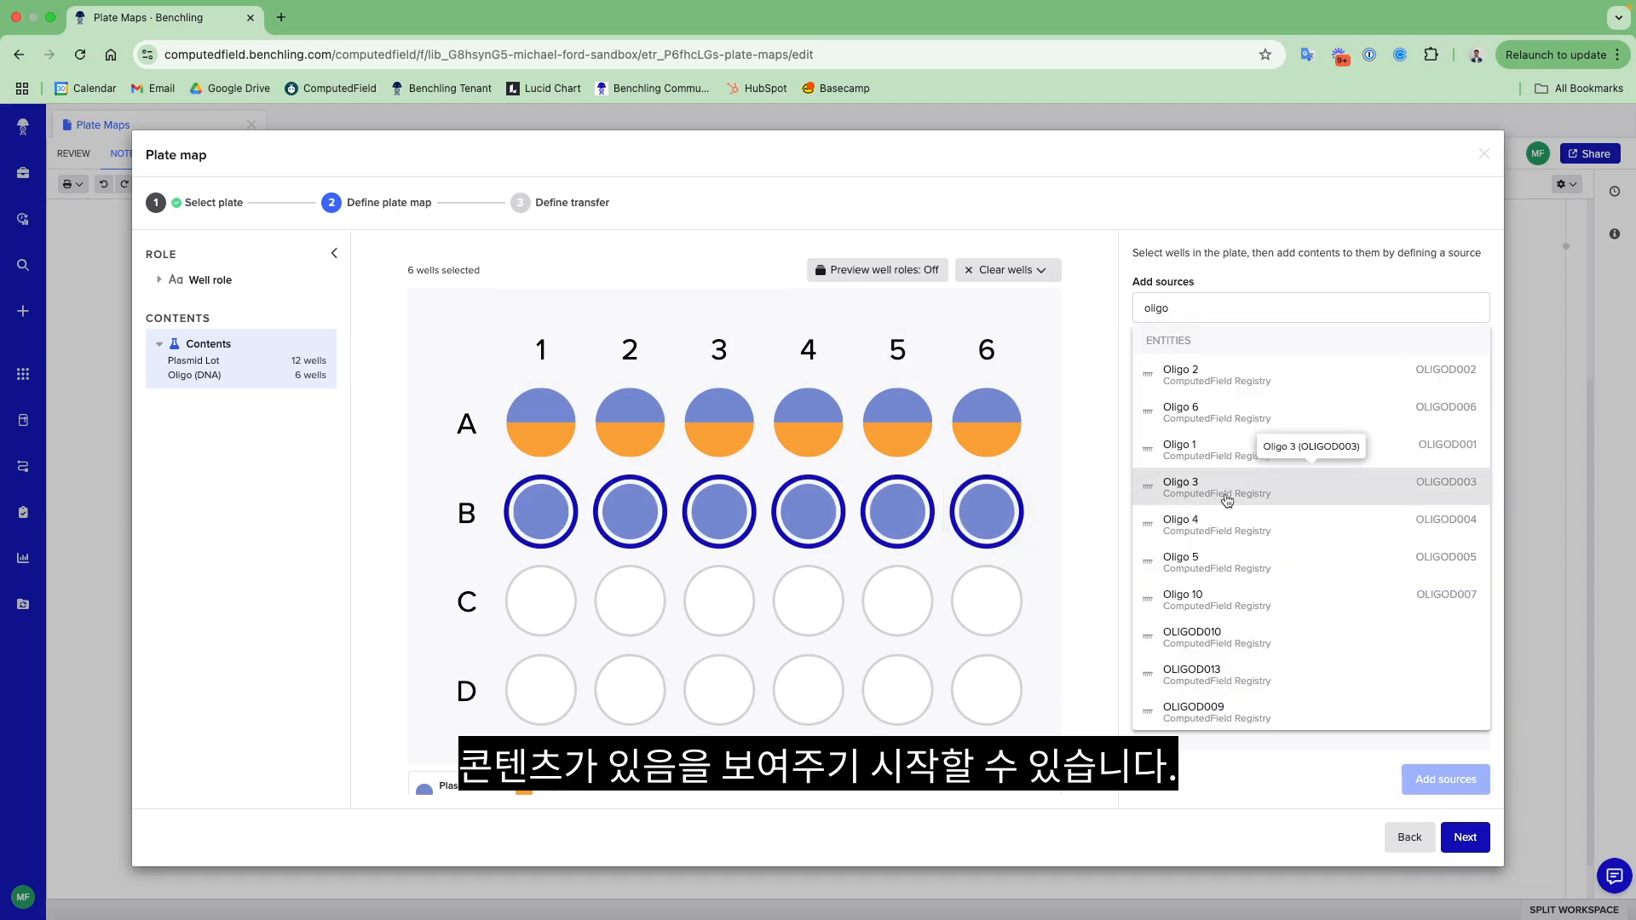
pyautogui.click(1244, 576)
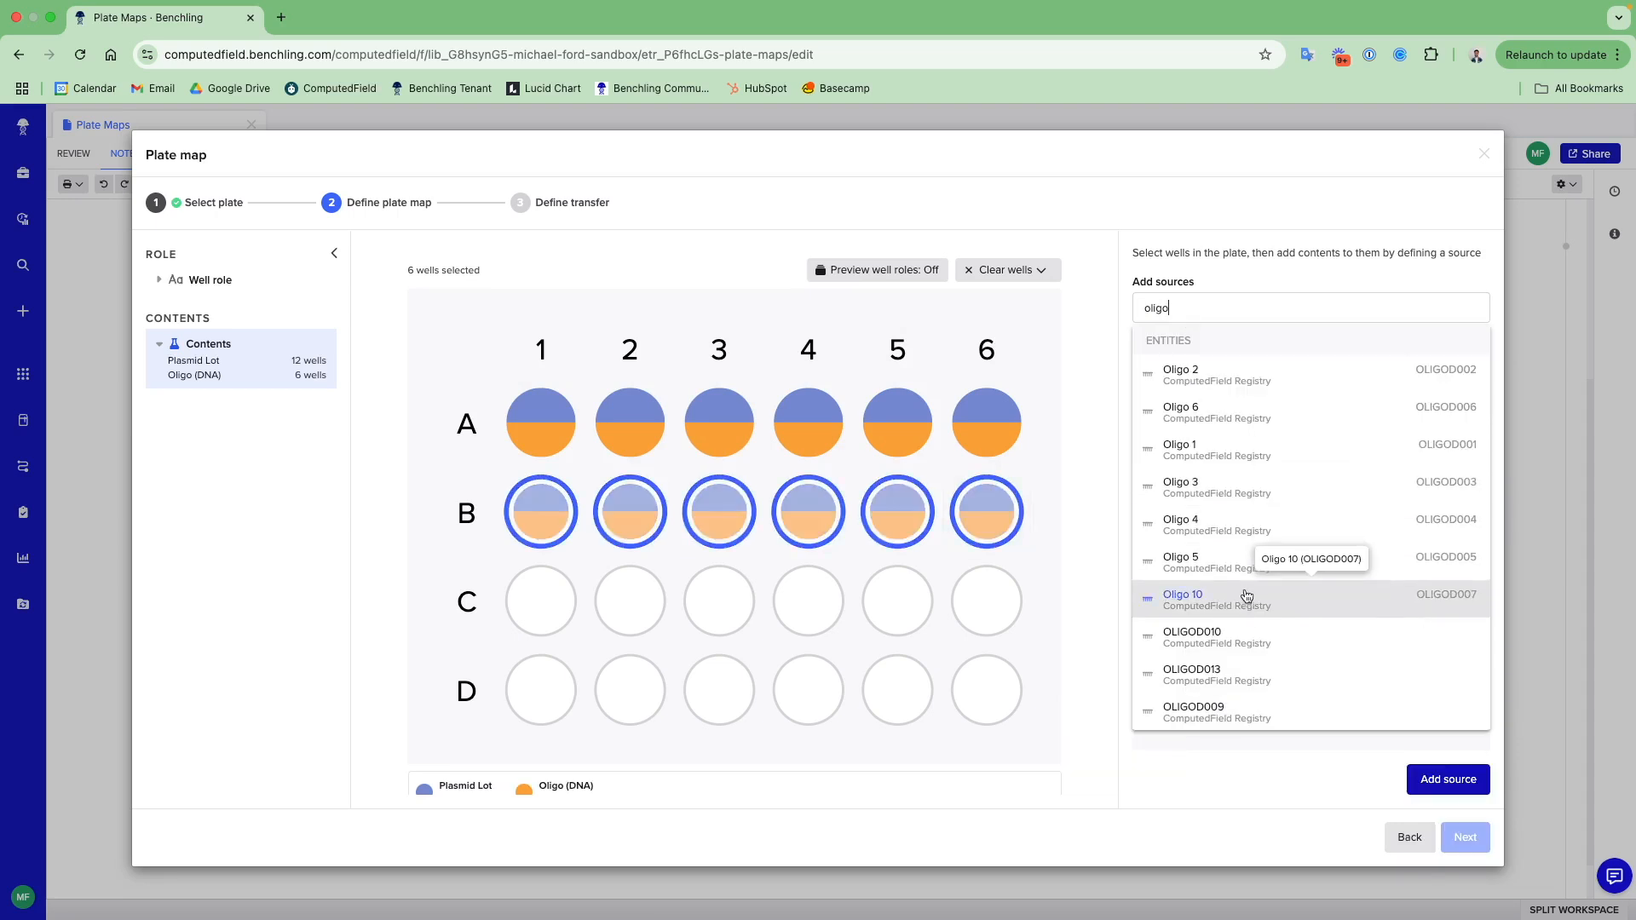
pyautogui.click(1446, 778)
pyautogui.moveTo(975, 721)
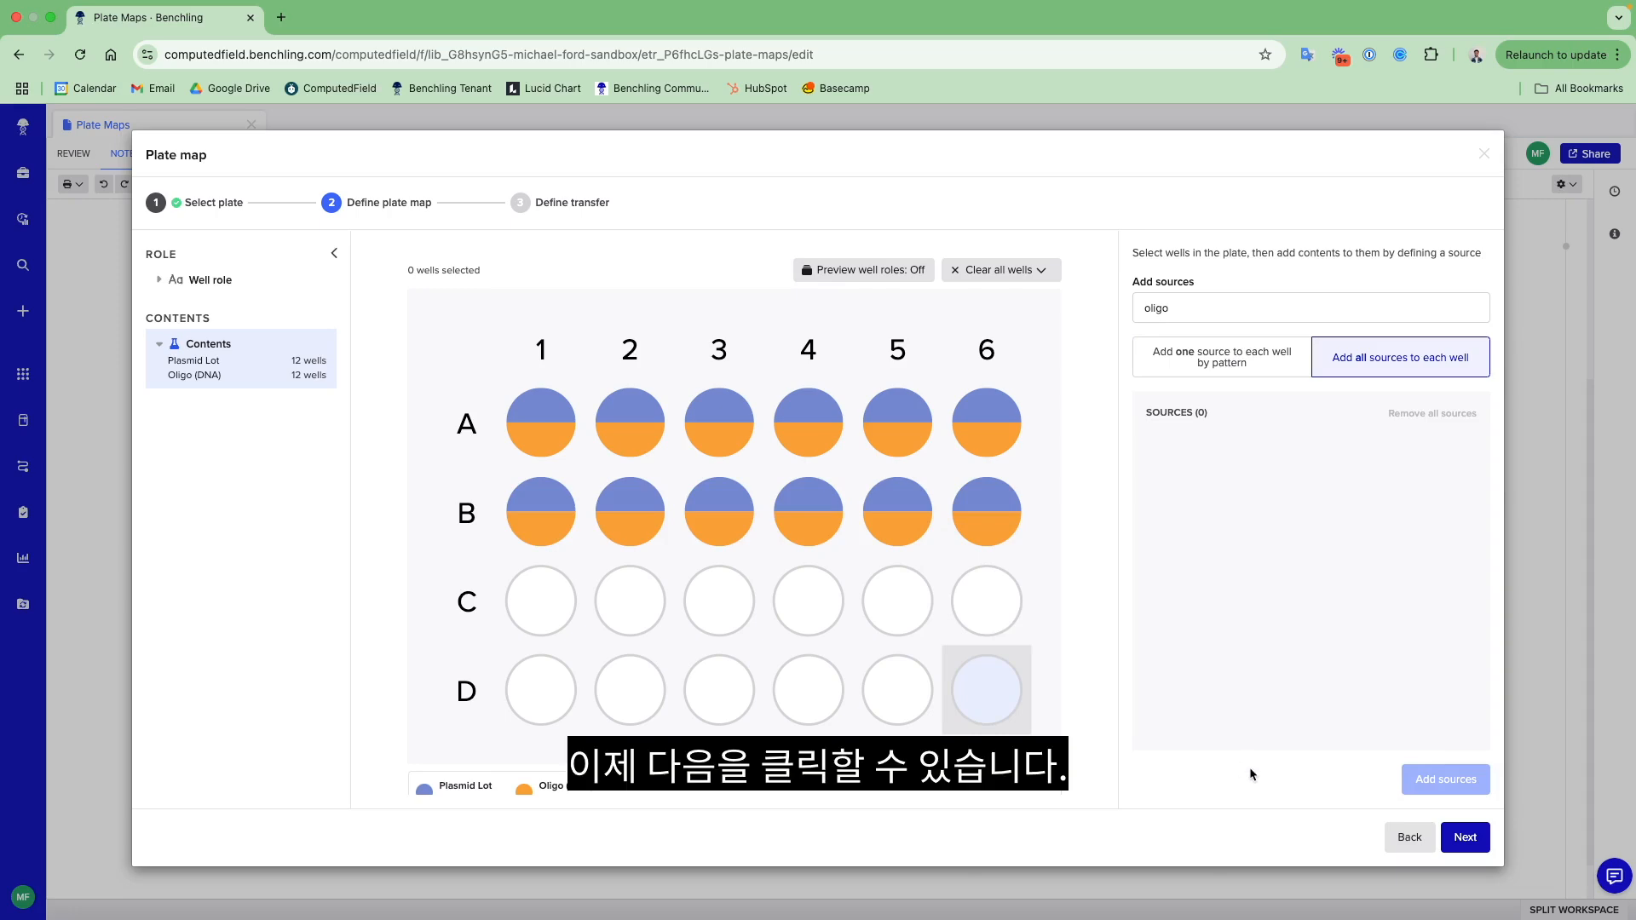
pyautogui.click(1466, 838)
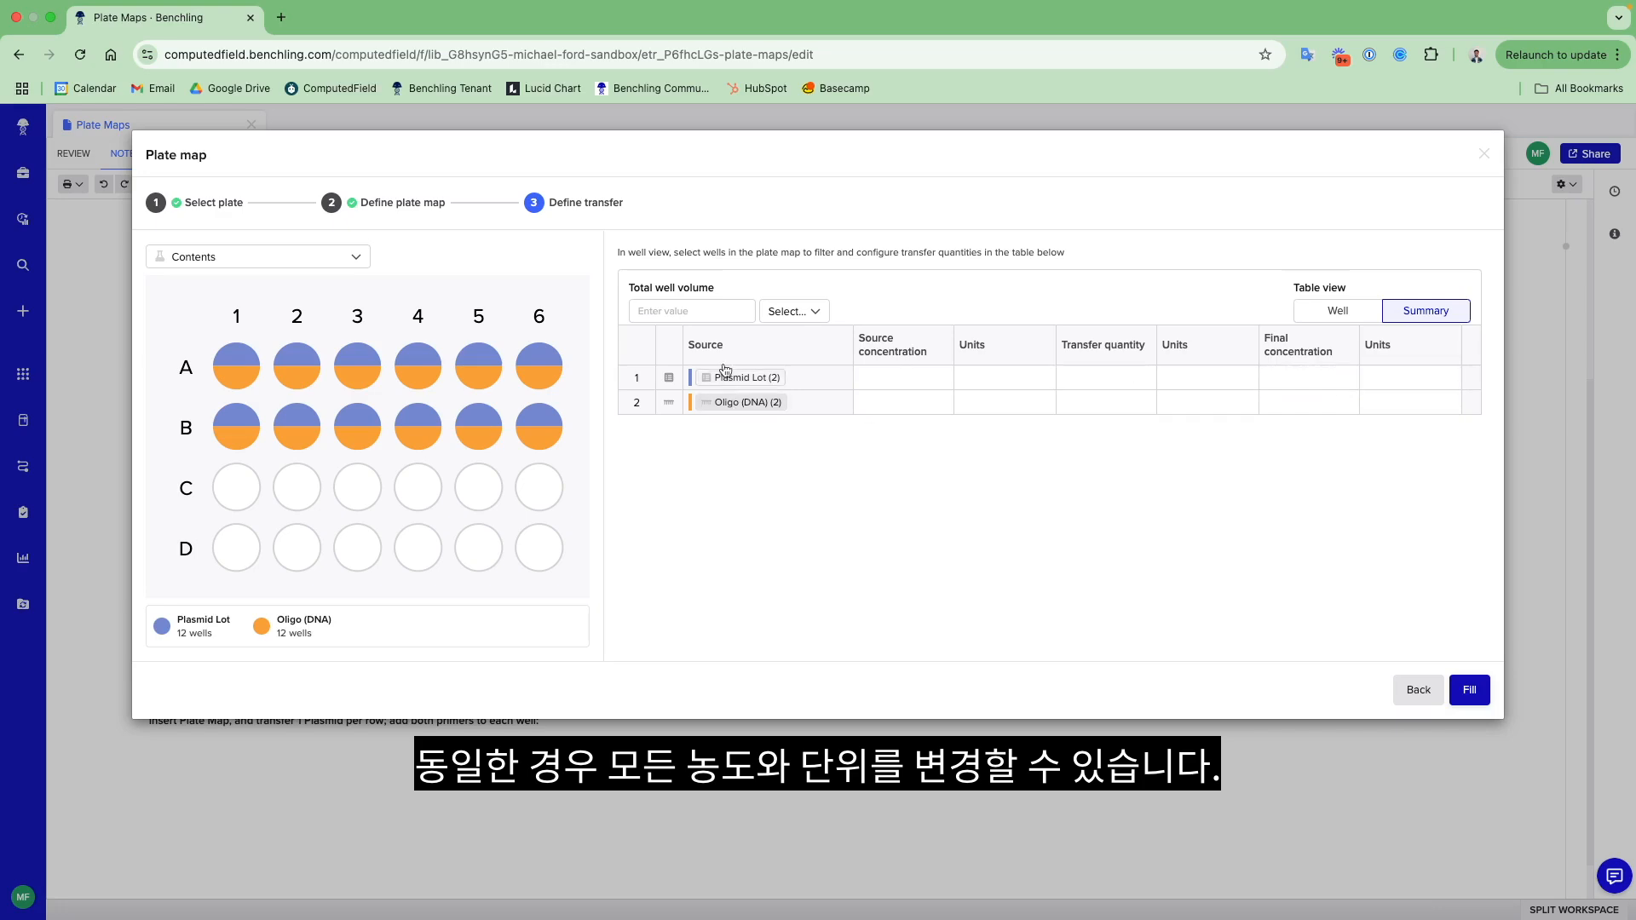
# - Examine the per-well transfer table and its concentration and quantity columns, returning to the summary view
pyautogui.click(1338, 310)
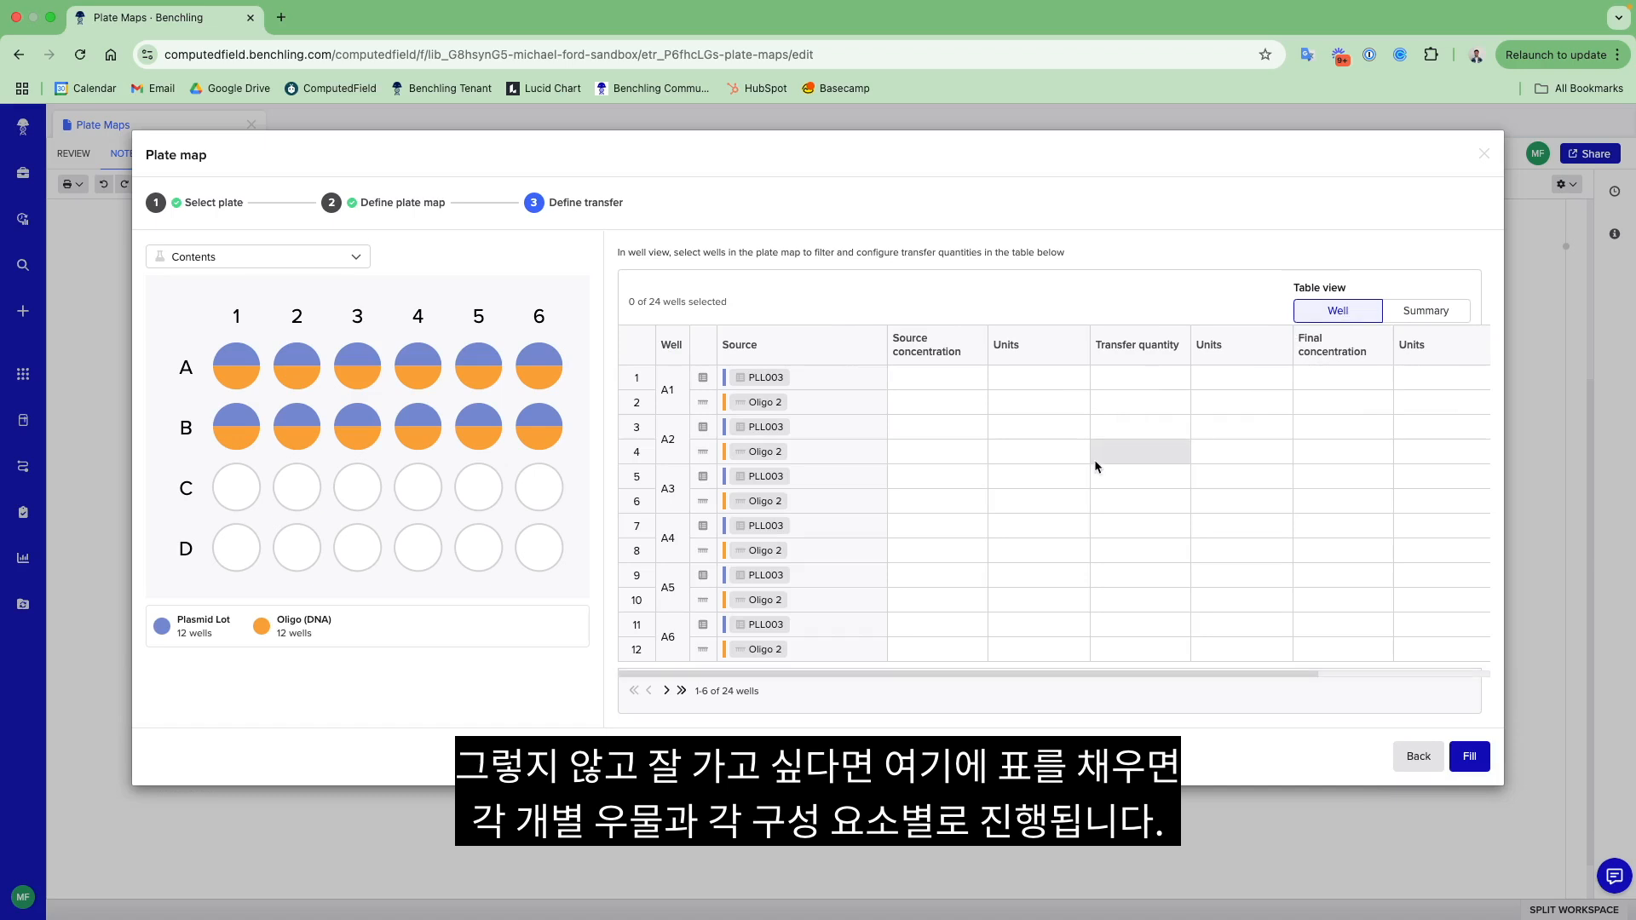
pyautogui.hscroll(3, 1094, 462)
pyautogui.hscroll(-3, 1095, 462)
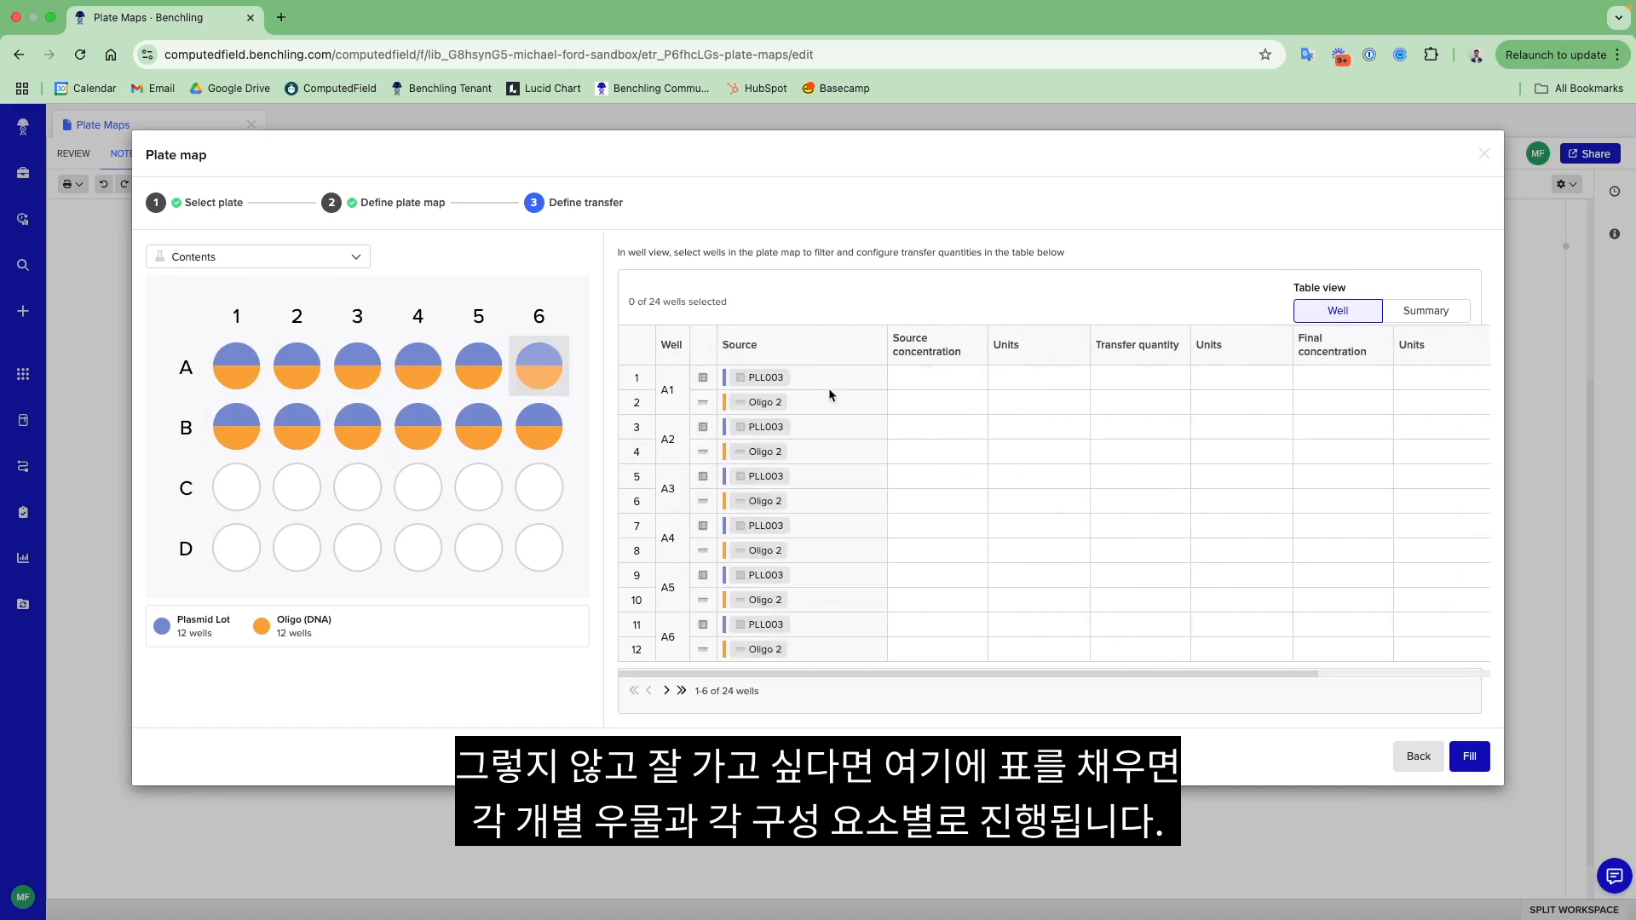
pyautogui.hscroll(2, 907, 392)
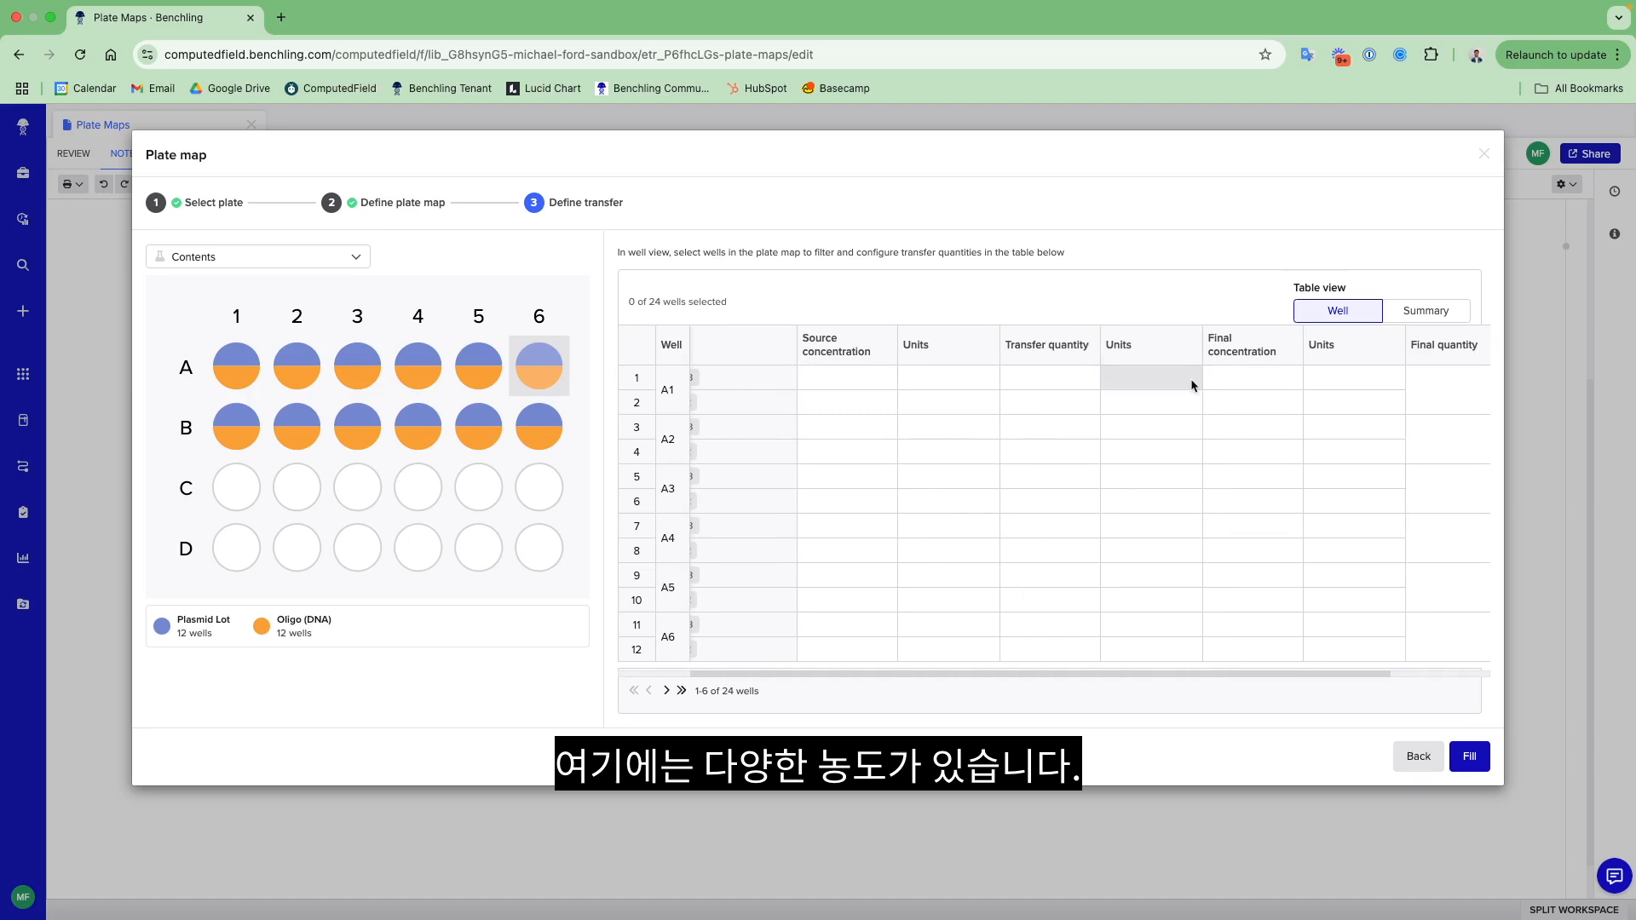
pyautogui.click(1450, 321)
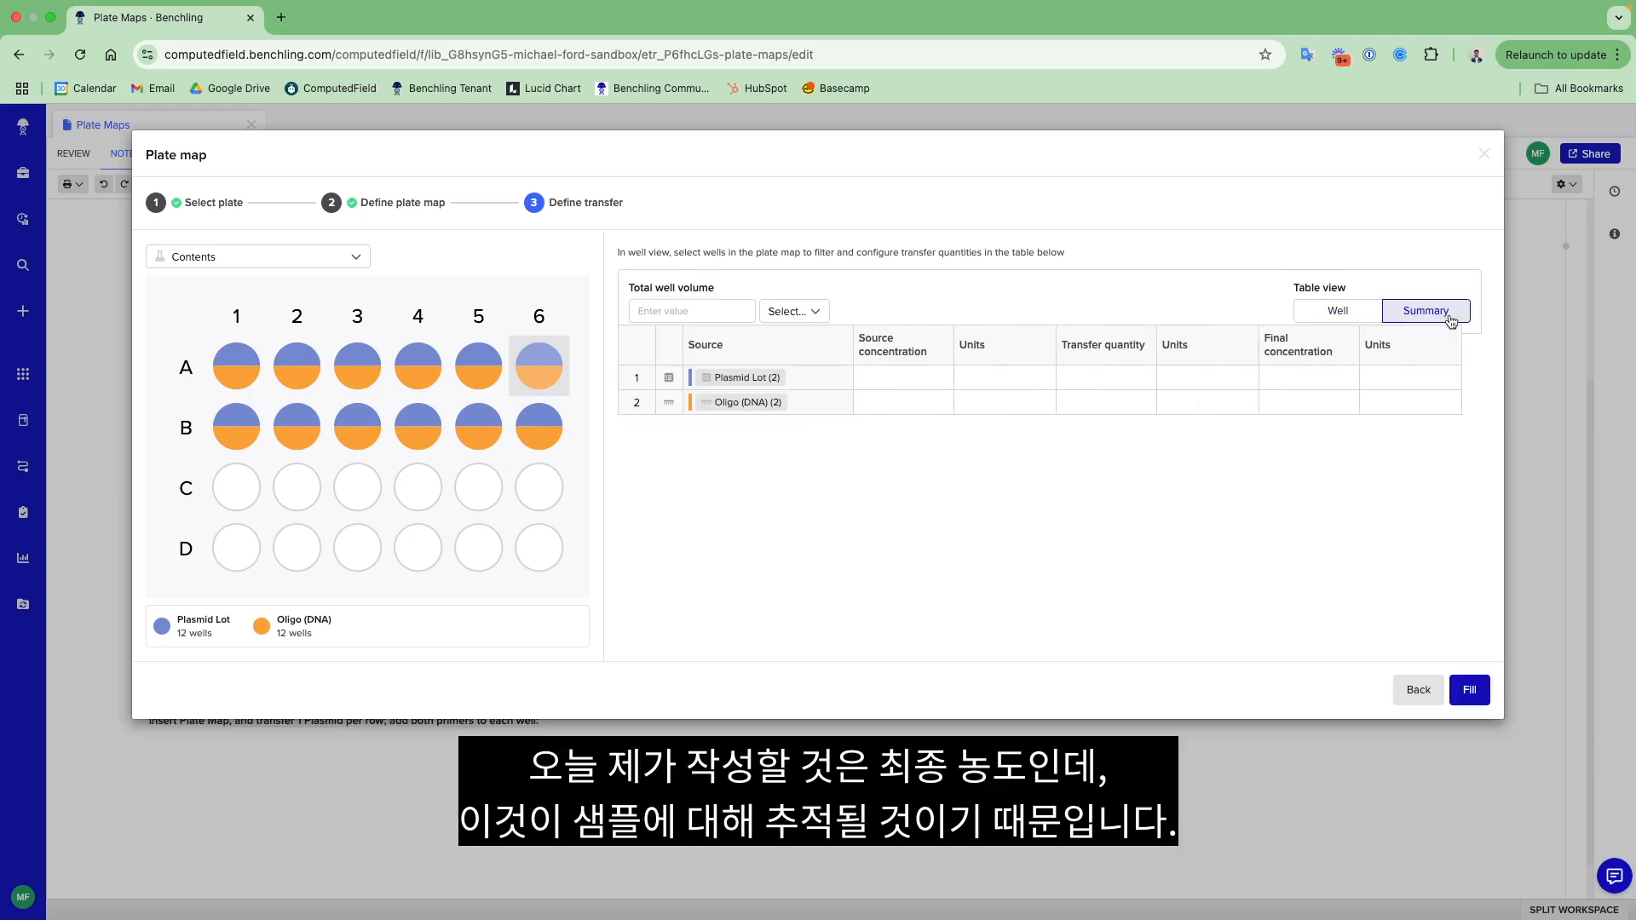
# - Set the final concentration to 10 micromolar for the plasmid lots and 5 micromolar for the oligos
pyautogui.click(1321, 375)
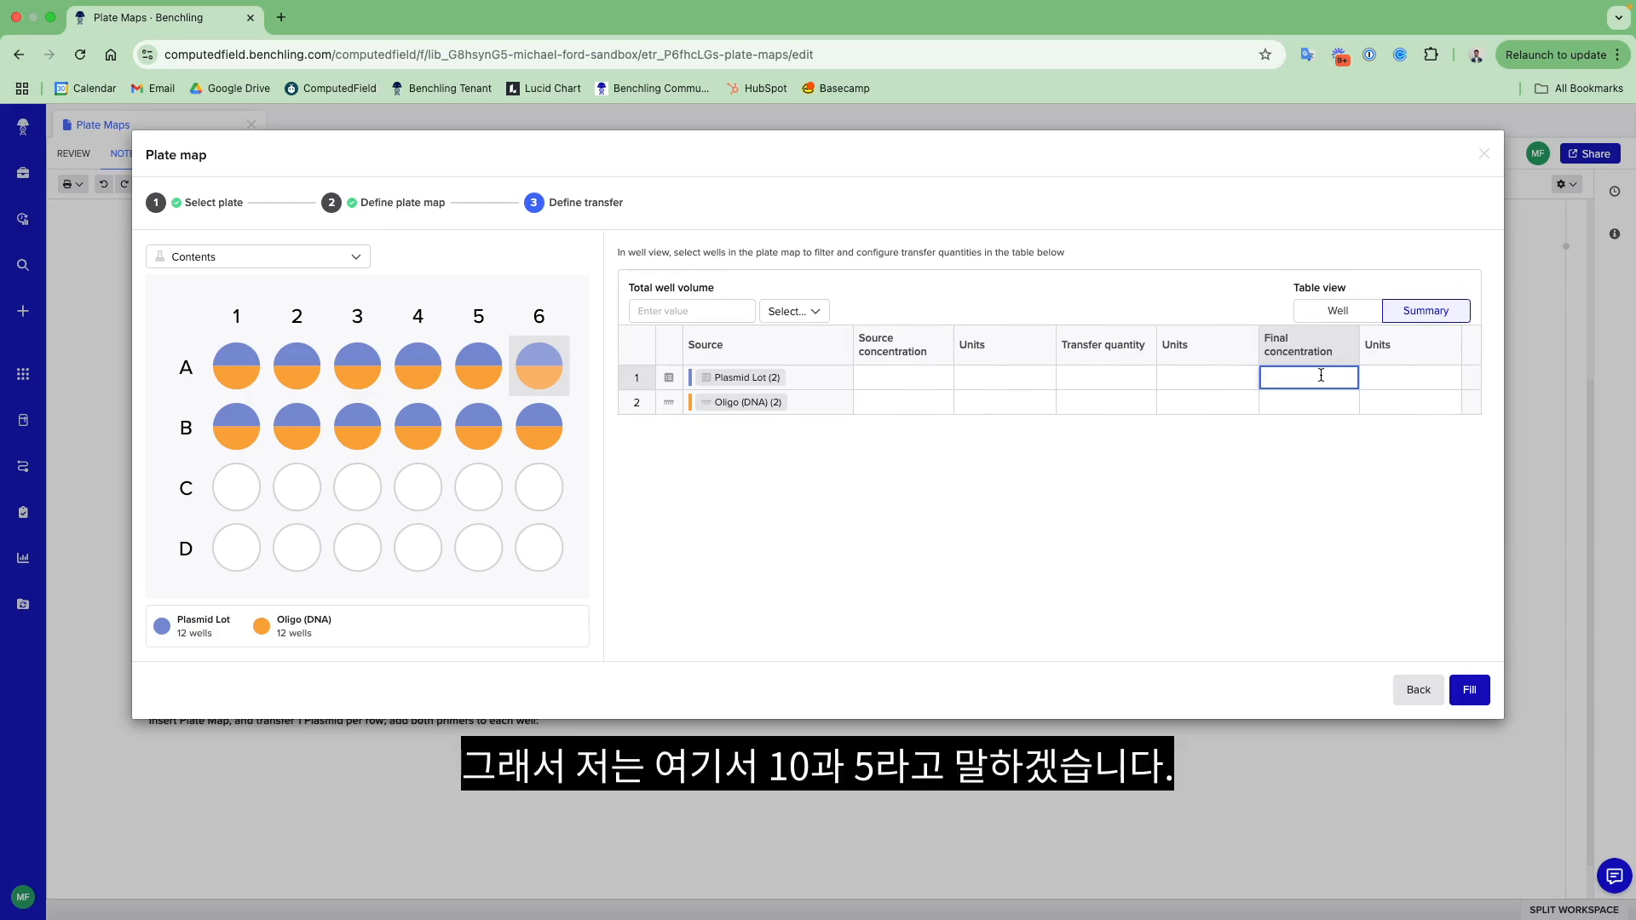
pyautogui.write('10')
pyautogui.press('Return')
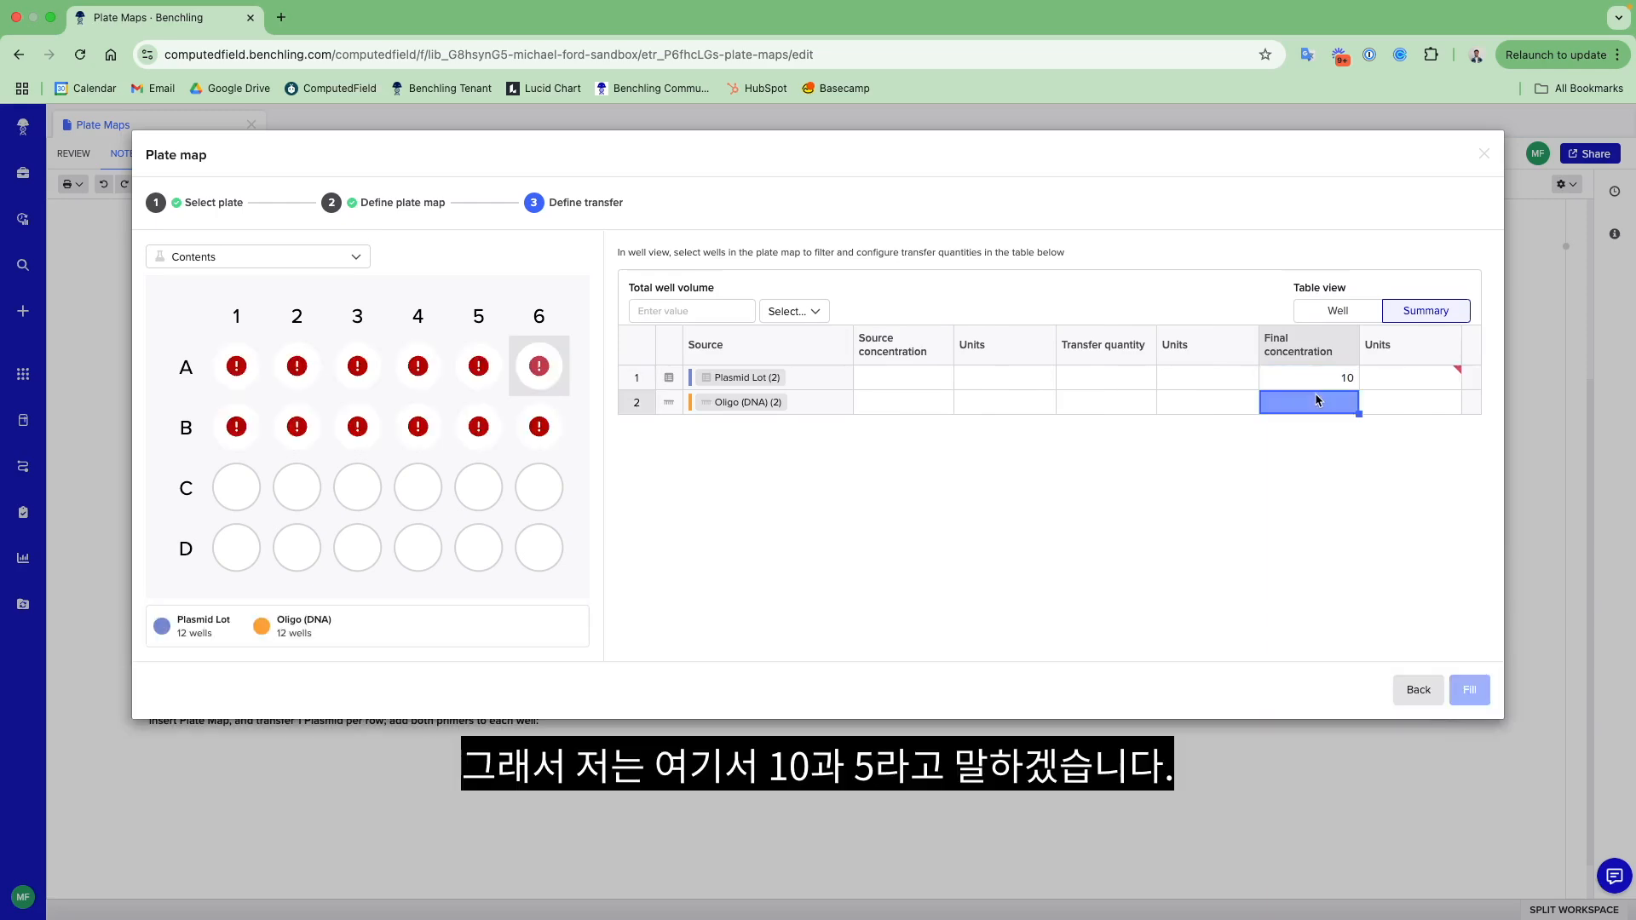
pyautogui.write('5')
pyautogui.click(1401, 381)
pyautogui.click(1402, 380)
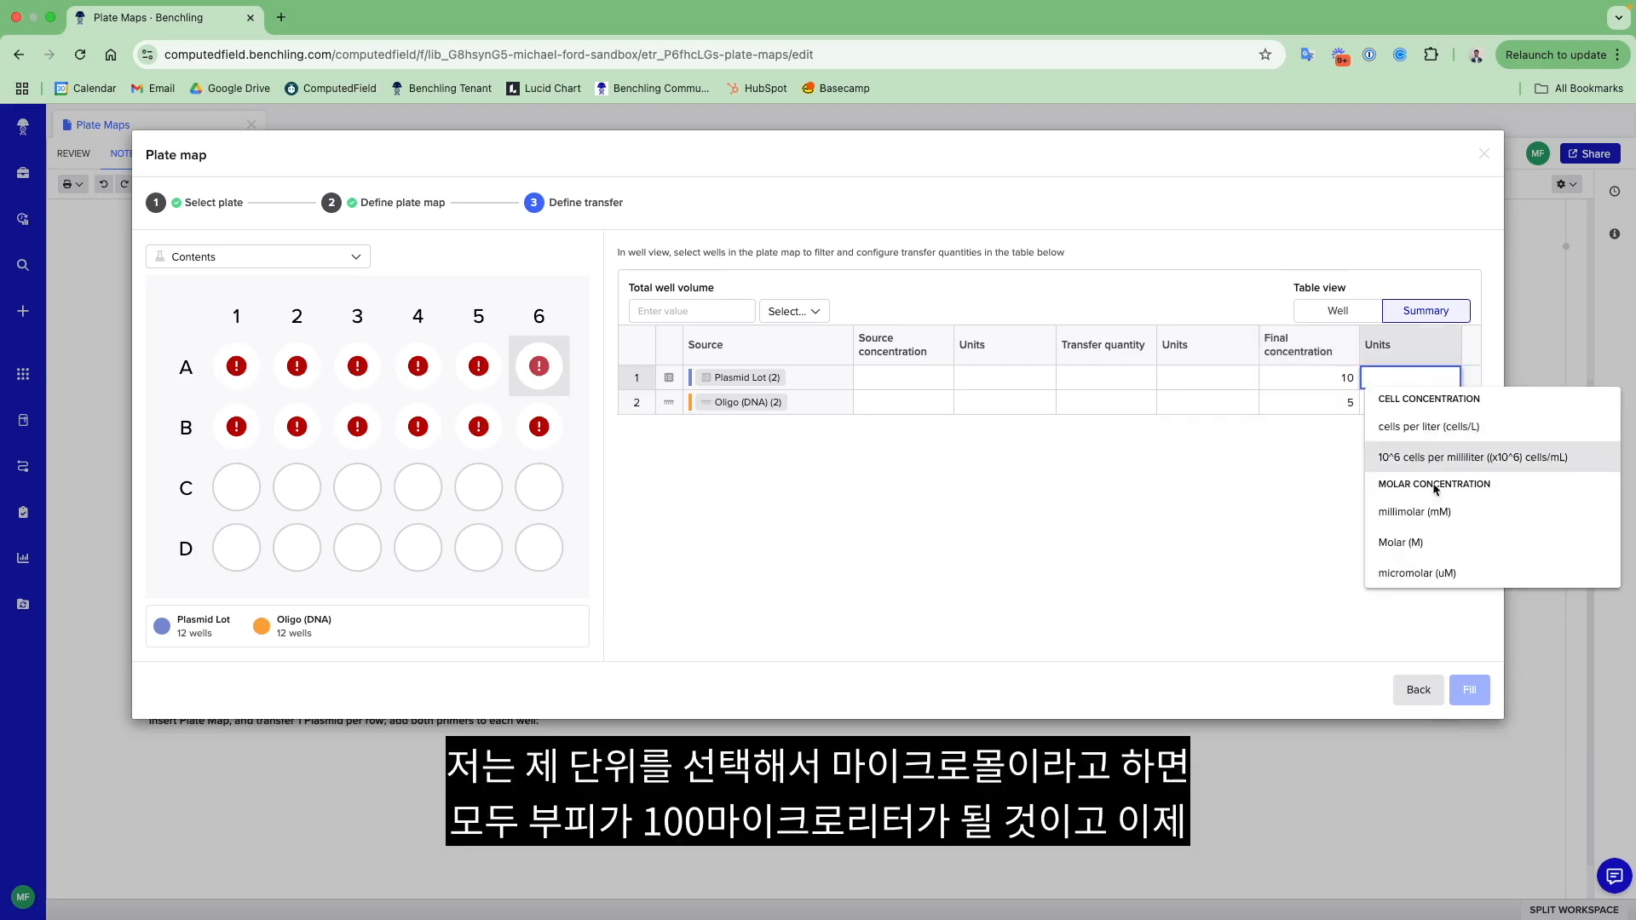
pyautogui.click(1474, 569)
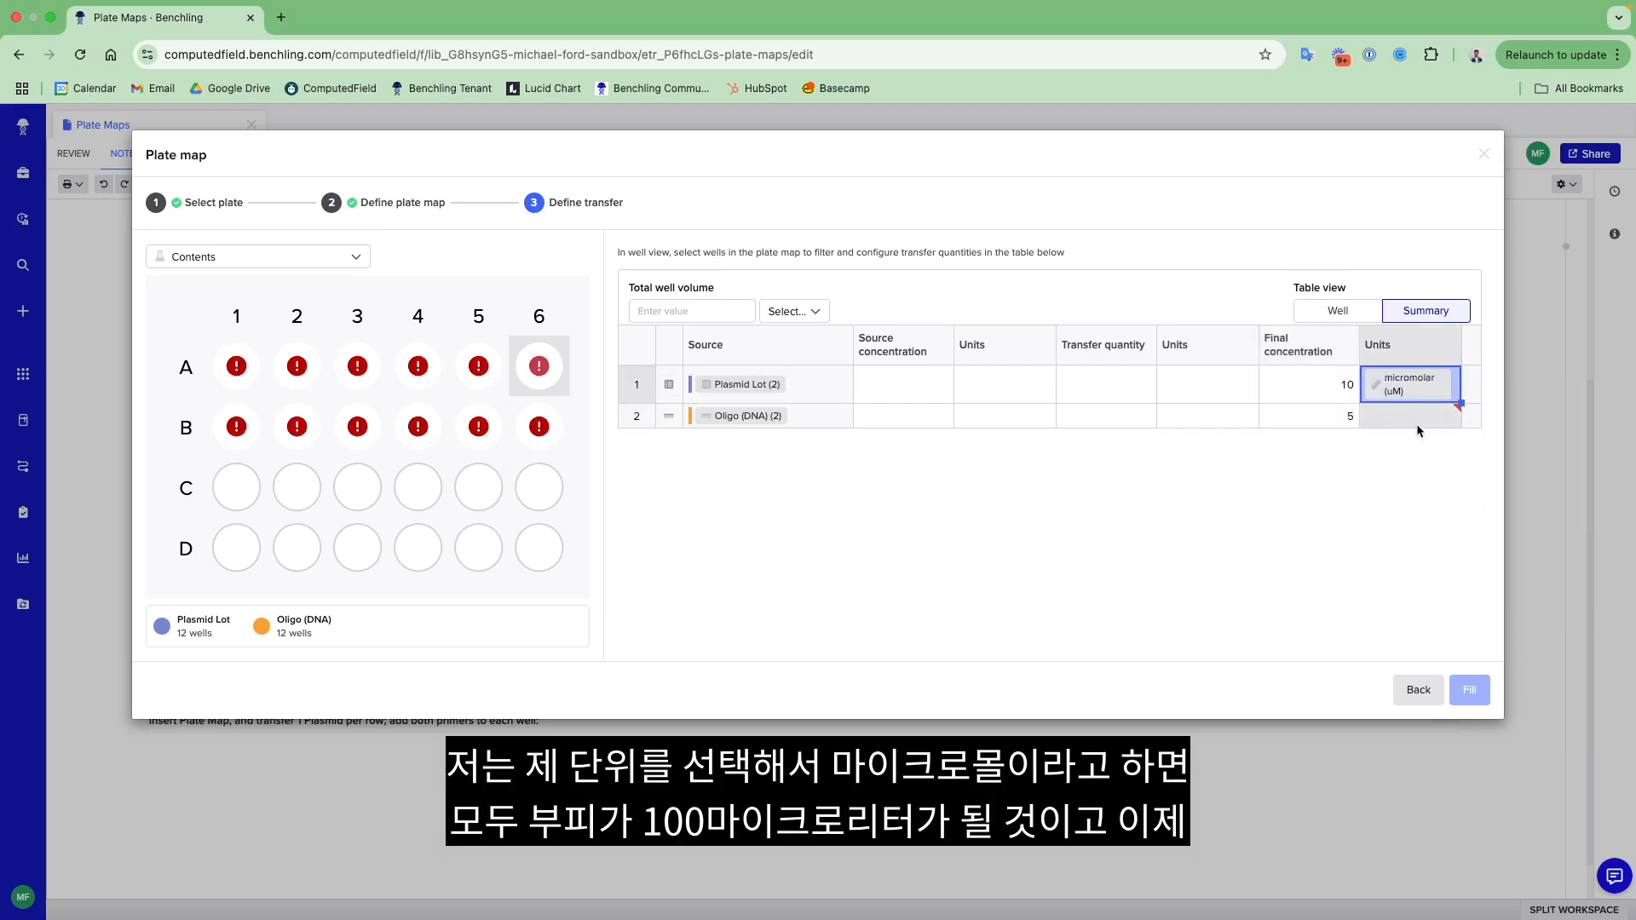
pyautogui.doubleClick(1419, 422)
pyautogui.click(1429, 602)
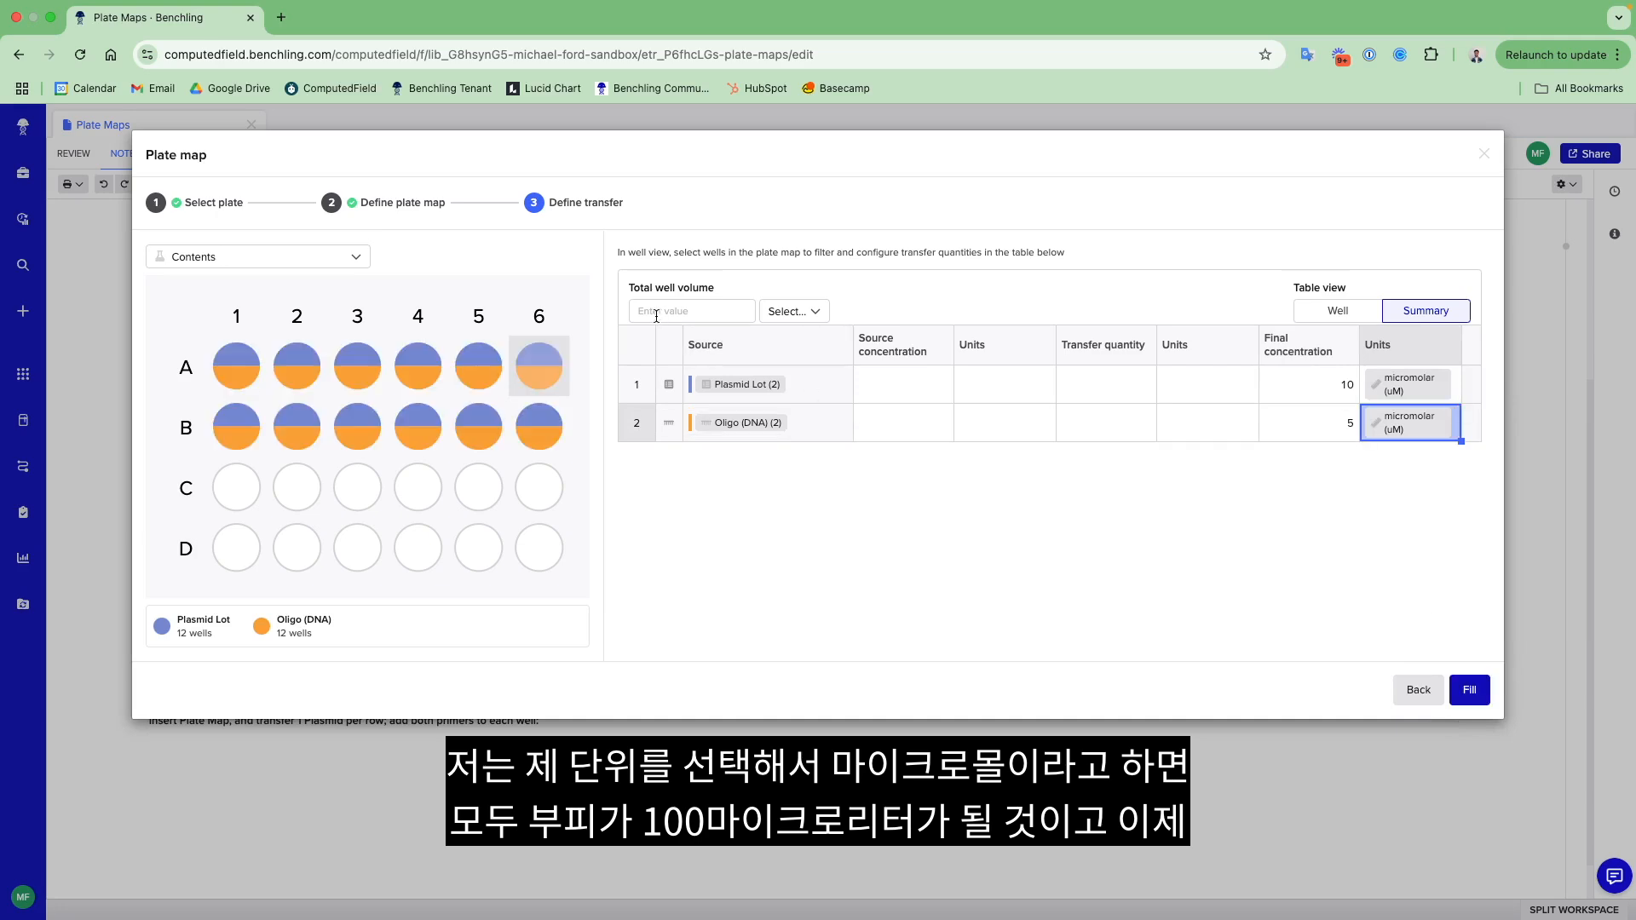
# - Set the total well volume to 100 microliters and fill the plate with the defined transfers
pyautogui.write('100')
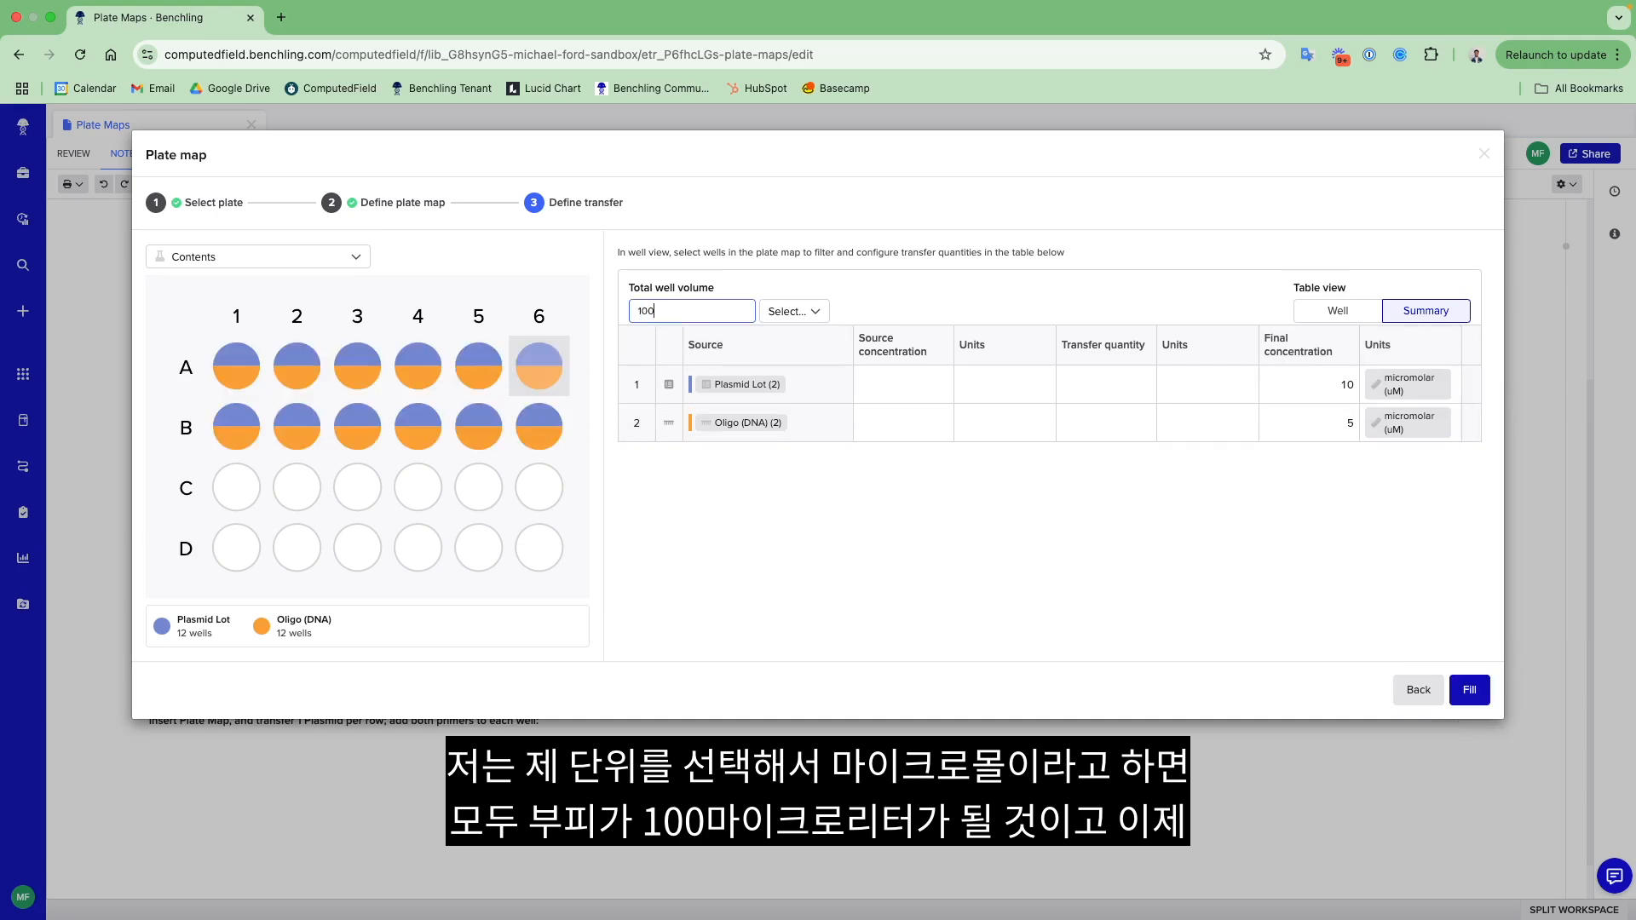
pyautogui.click(775, 315)
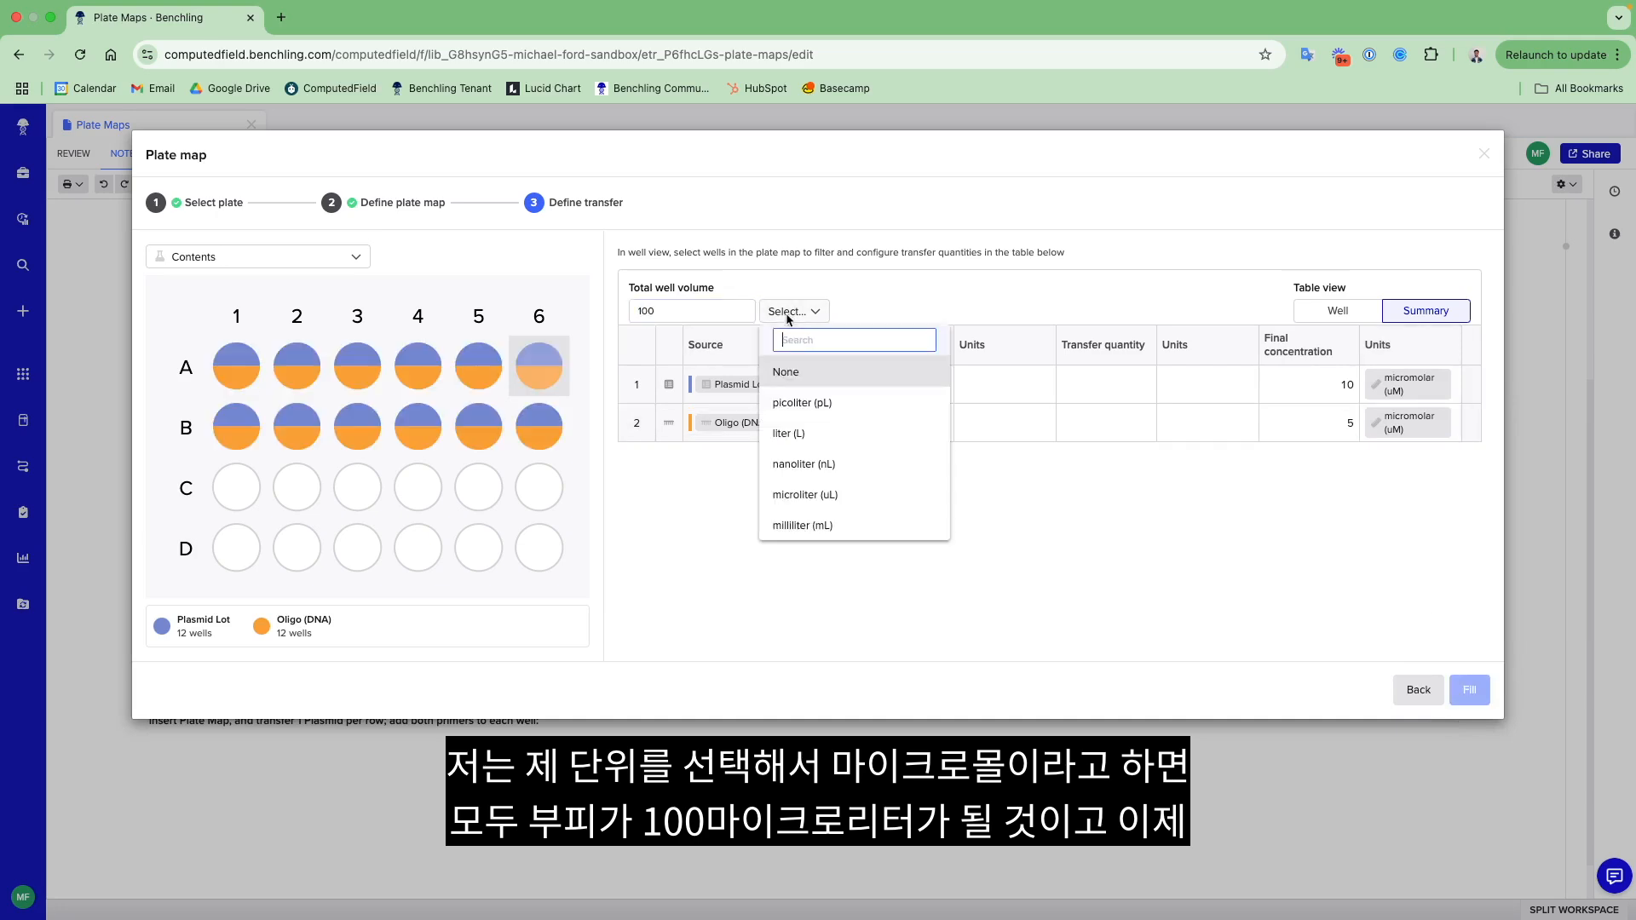
pyautogui.click(855, 502)
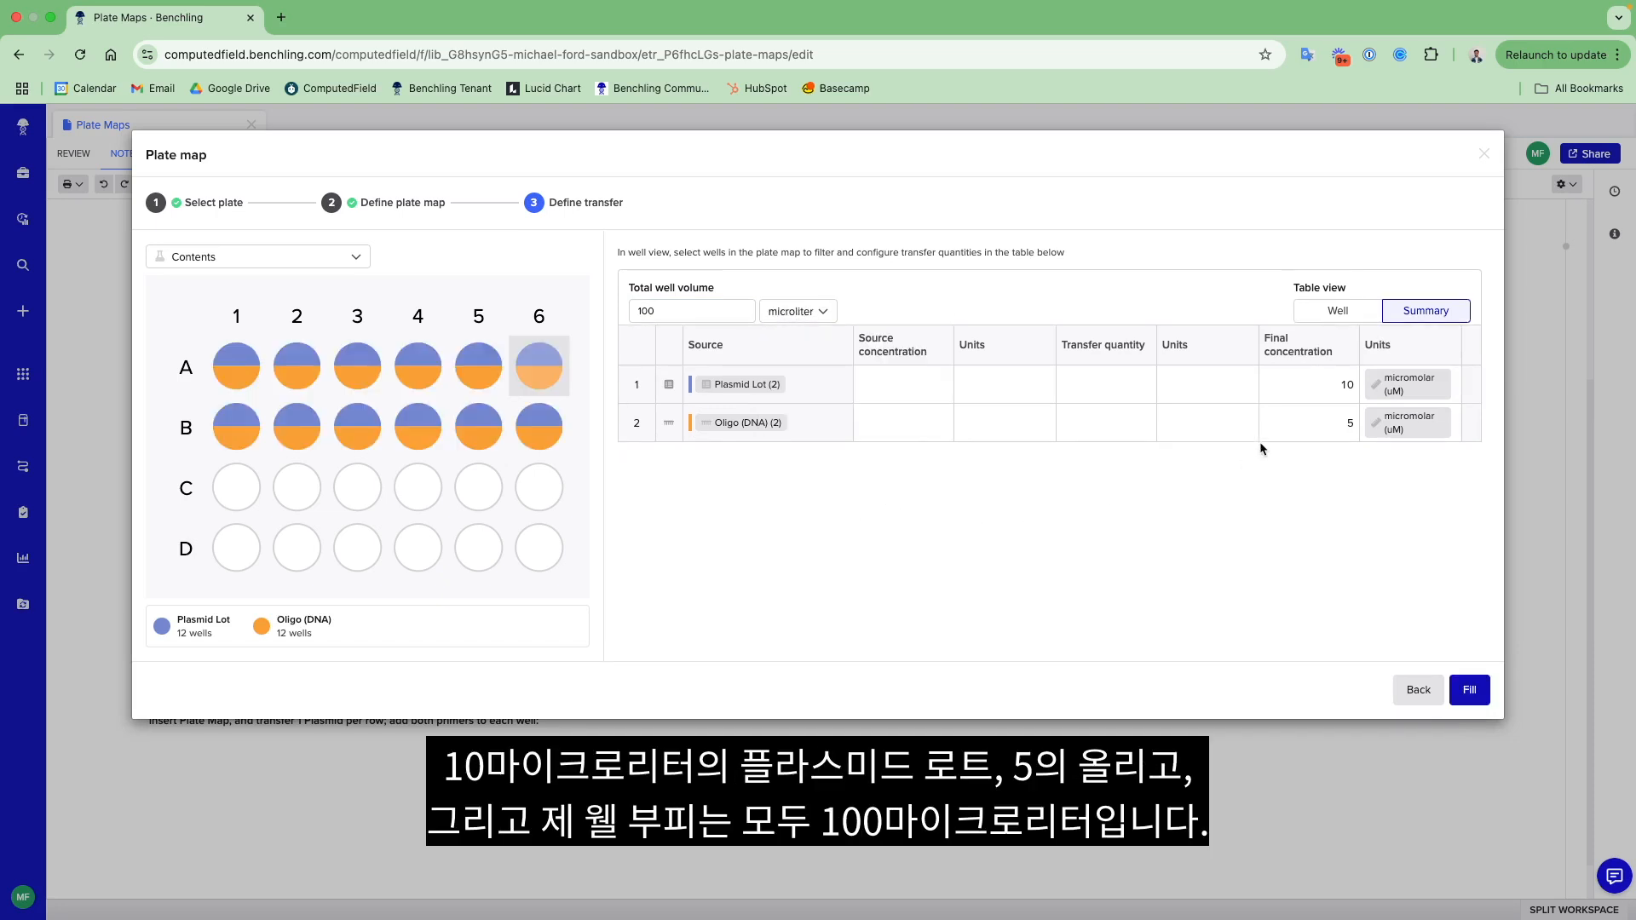
pyautogui.moveTo(543, 444)
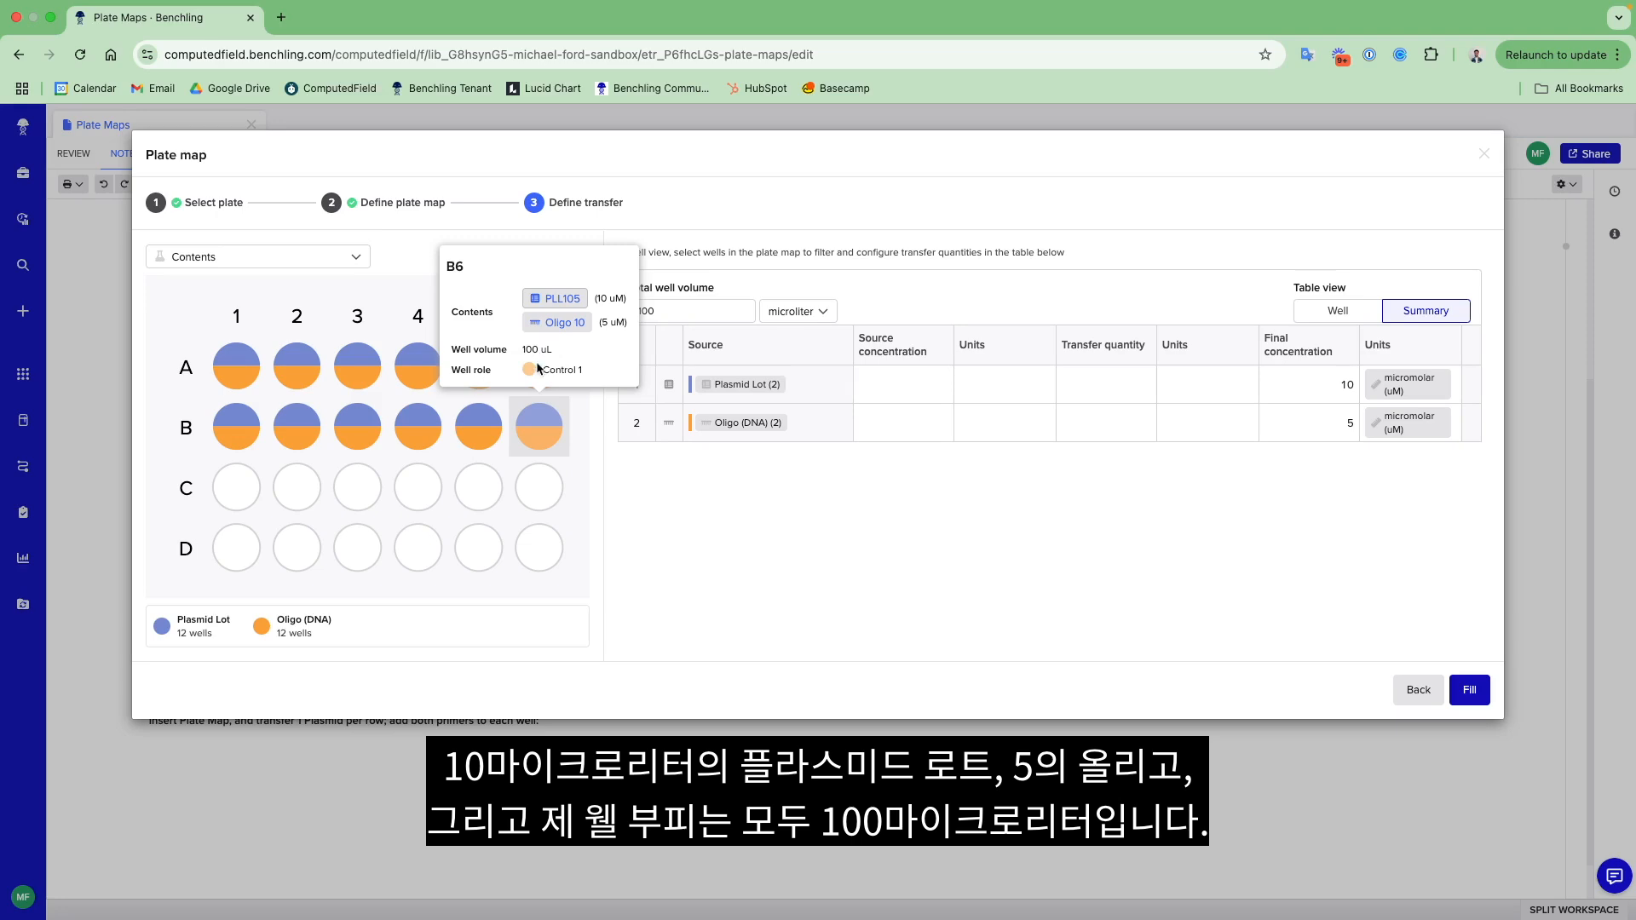
pyautogui.click(1470, 690)
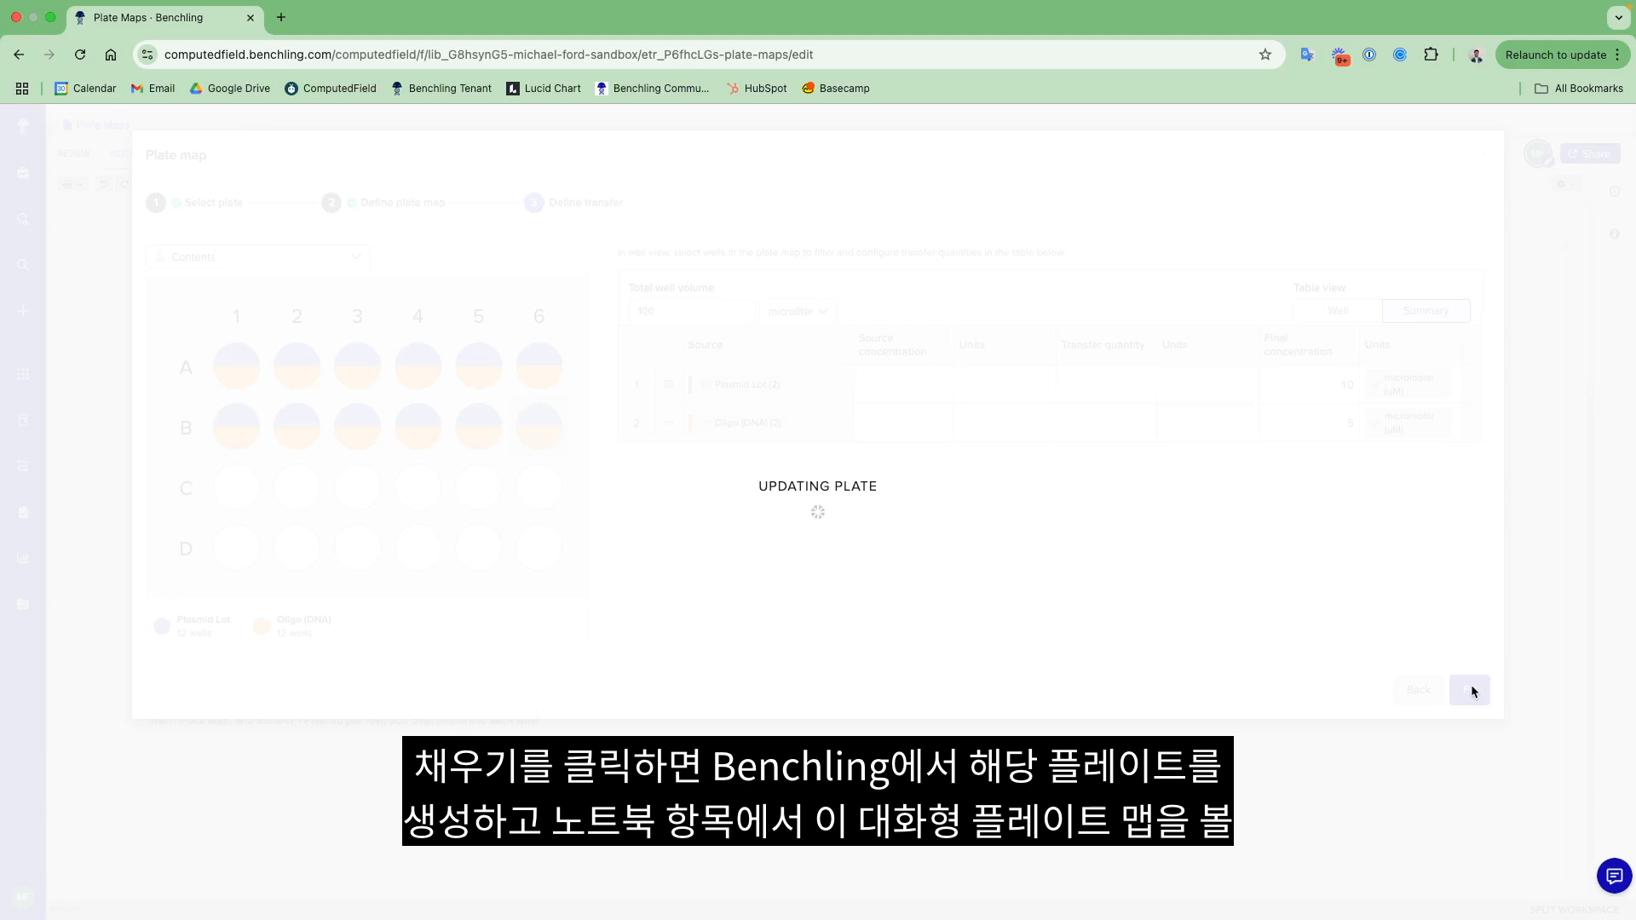
# - Check the contents of well A6 in the notebook's plate map and open plate 4x6WP001
pyautogui.scroll(-3, 948, 692)
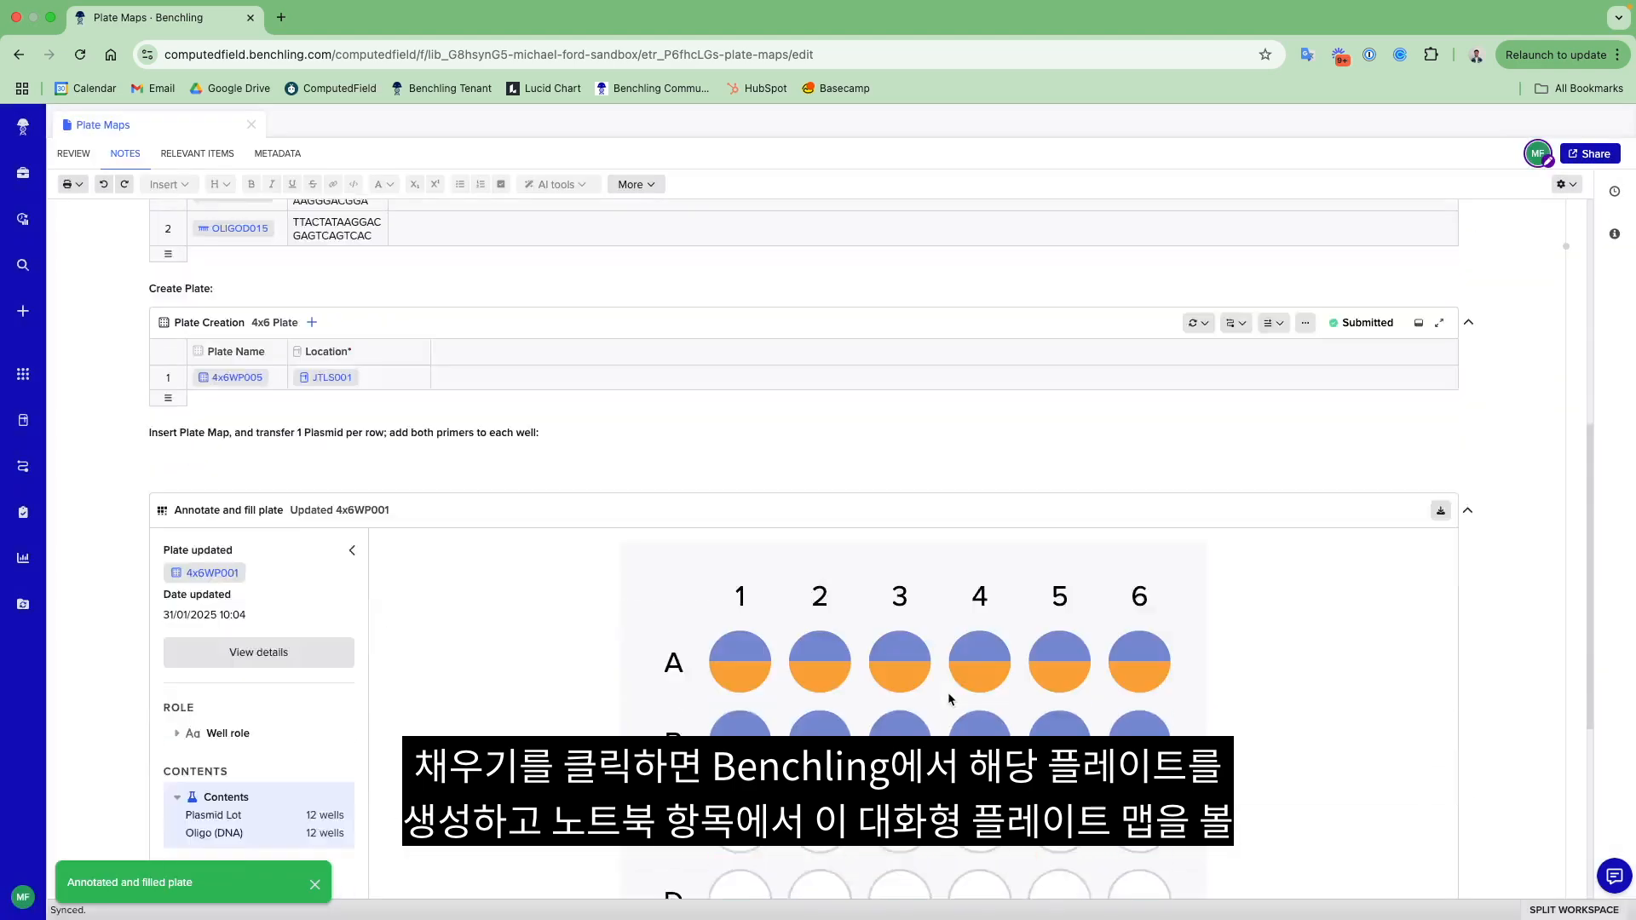
pyautogui.scroll(-2, 948, 692)
pyautogui.moveTo(1123, 507)
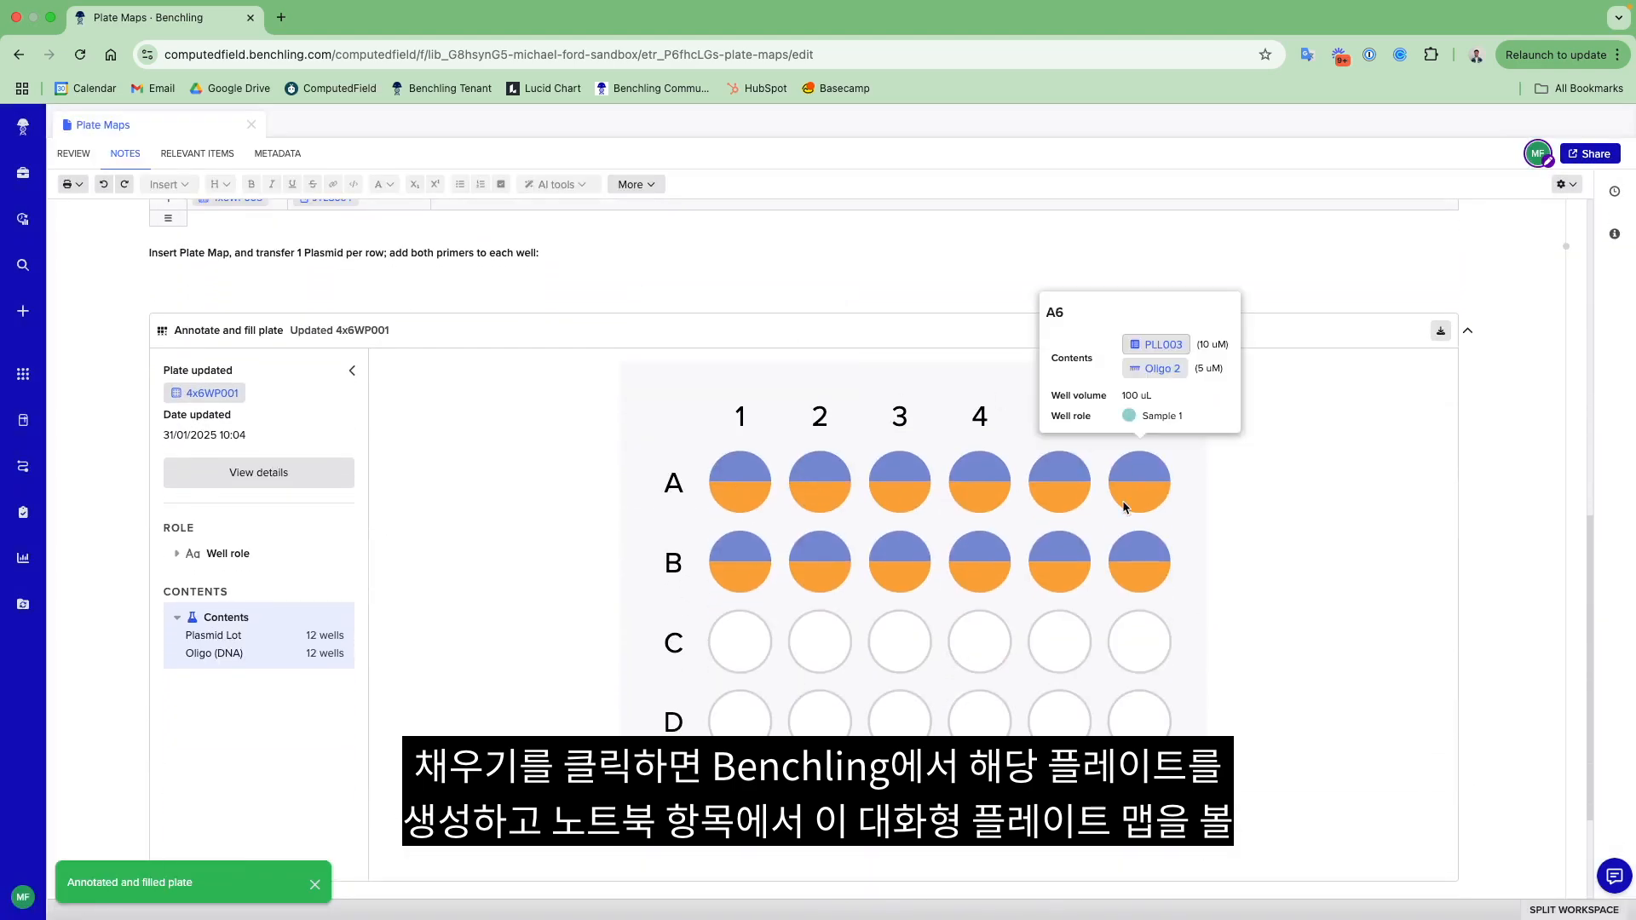
pyautogui.click(213, 394)
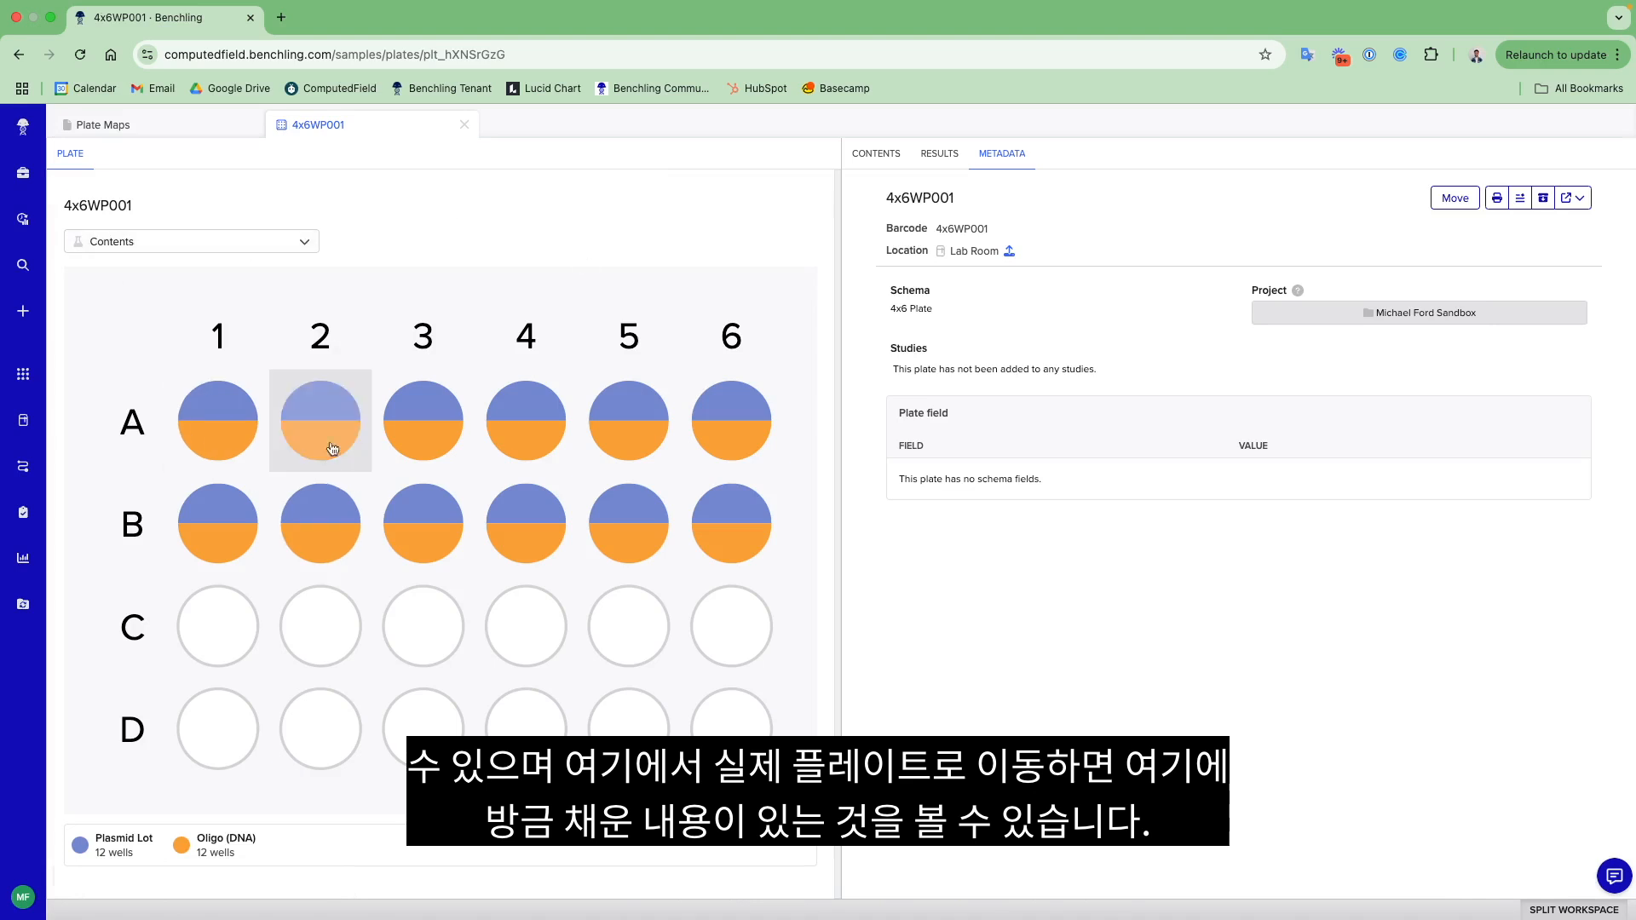
# - Inspect the filled wells of plate 4x6WP001, viewing them by well role and again by contents
pyautogui.moveTo(242, 419)
pyautogui.click(189, 246)
pyautogui.click(187, 302)
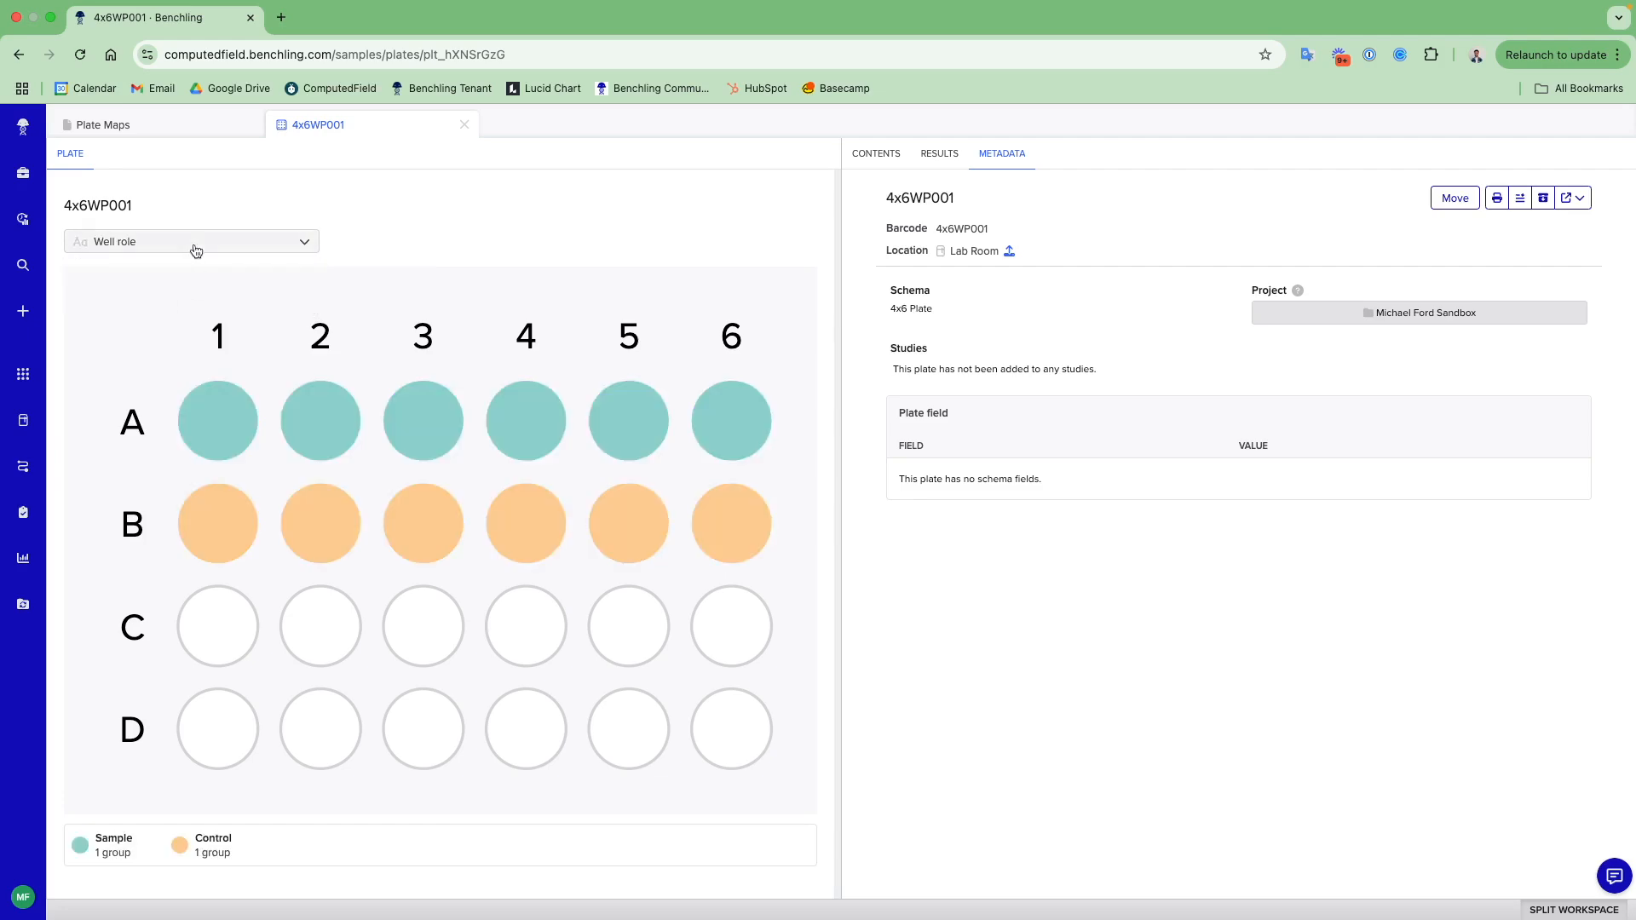
pyautogui.click(201, 242)
pyautogui.click(201, 270)
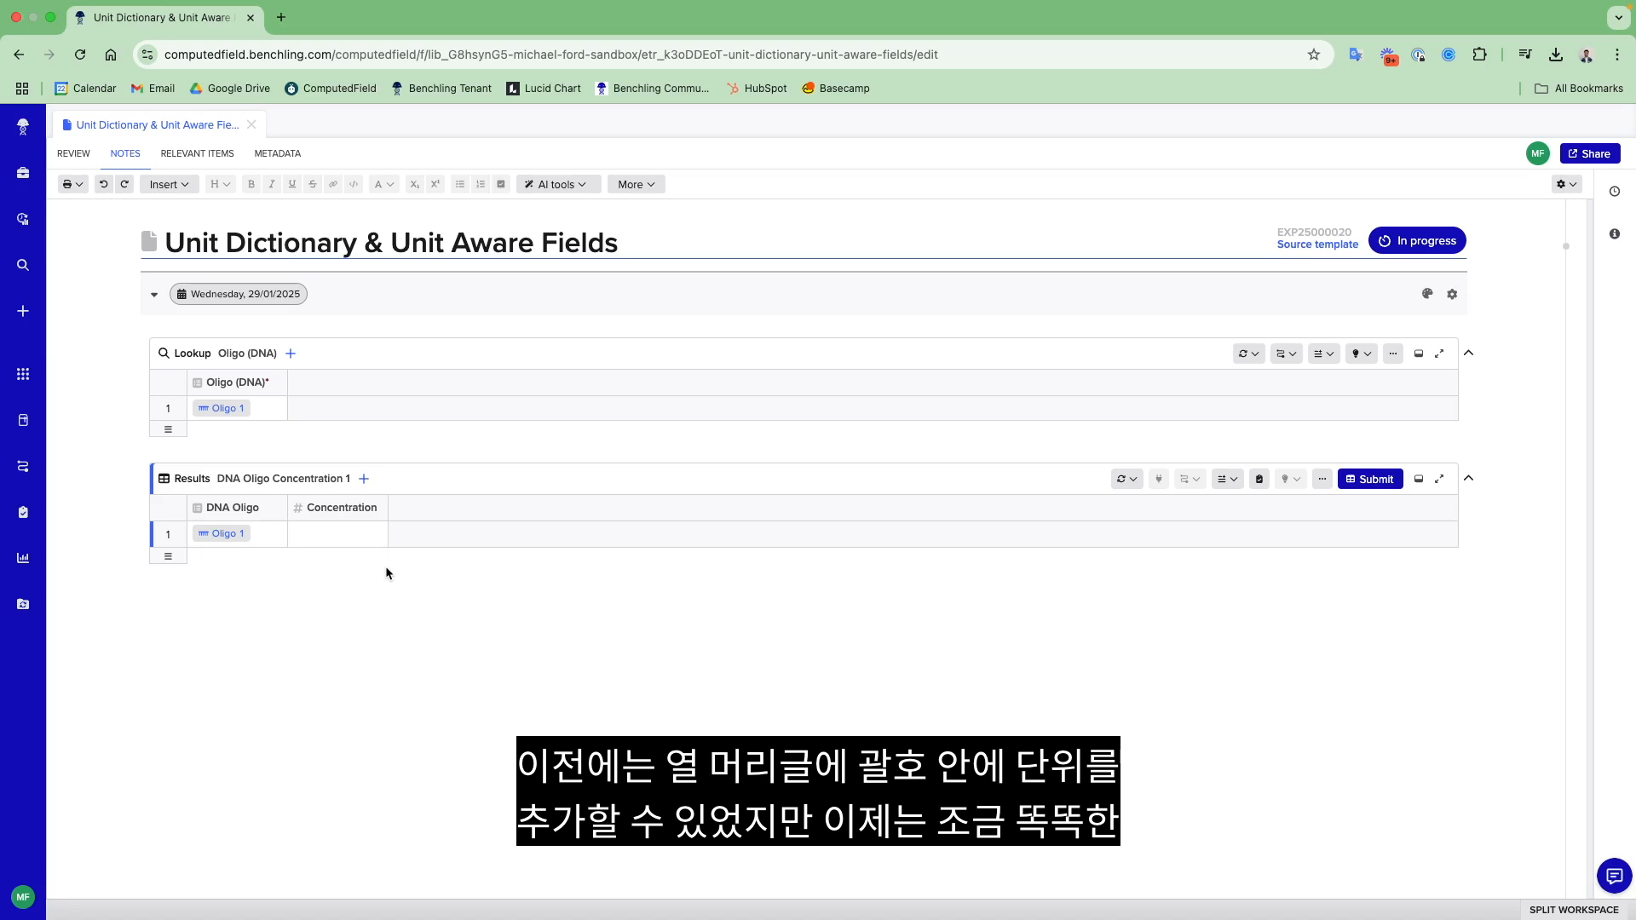
# - Open the Unit Dictionary from the feature settings
pyautogui.click(34, 901)
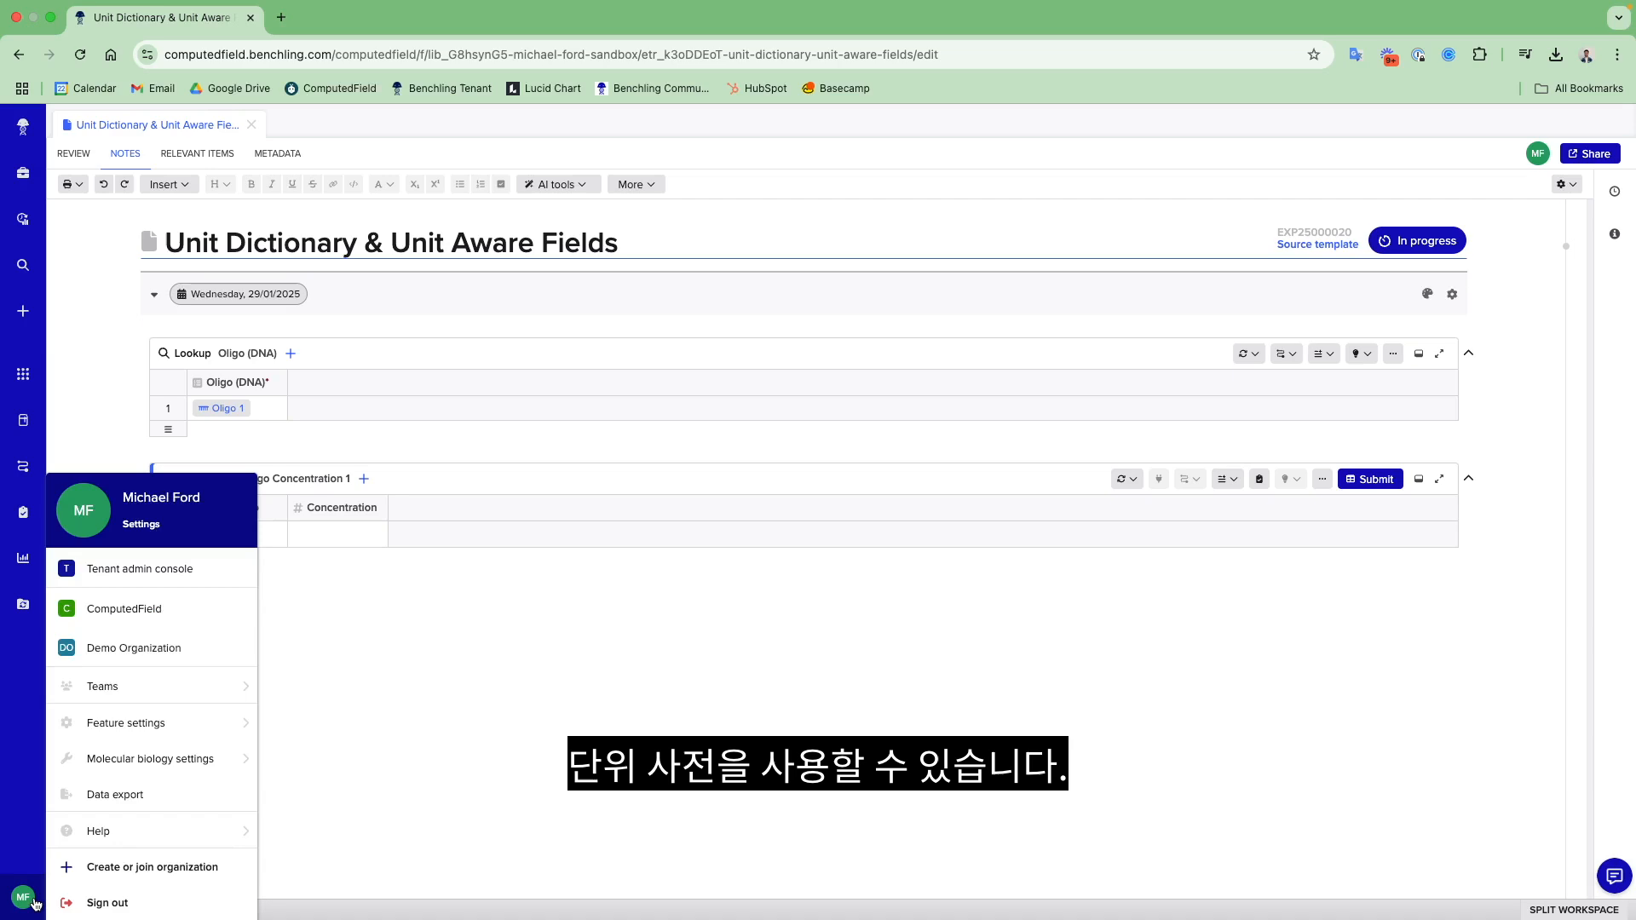
pyautogui.moveTo(159, 732)
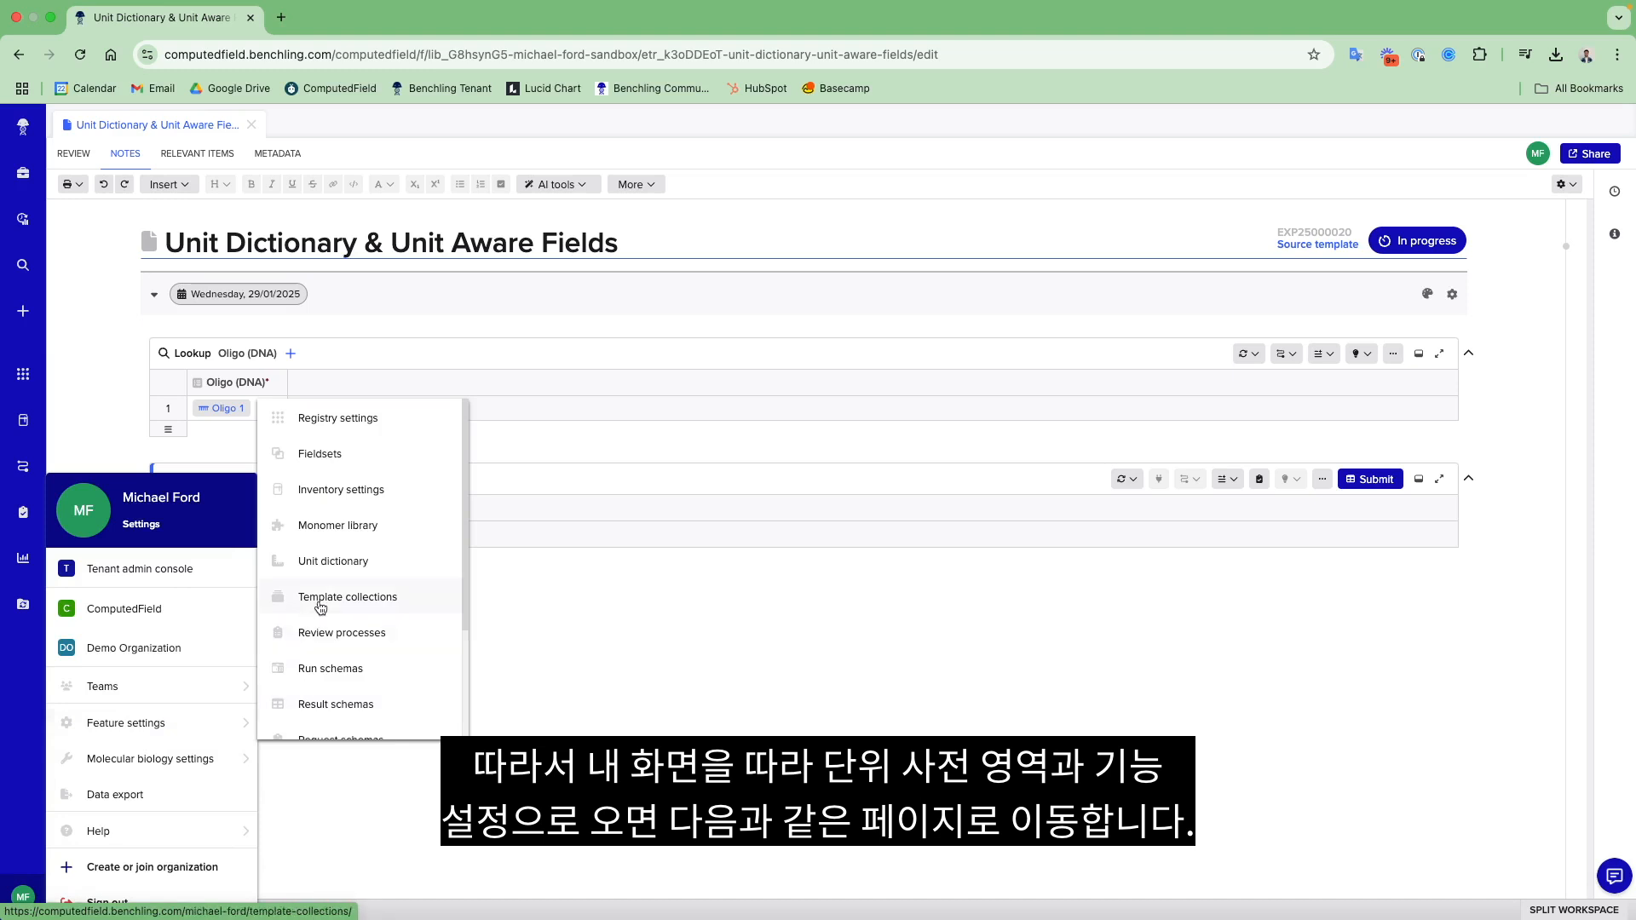
pyautogui.click(364, 562)
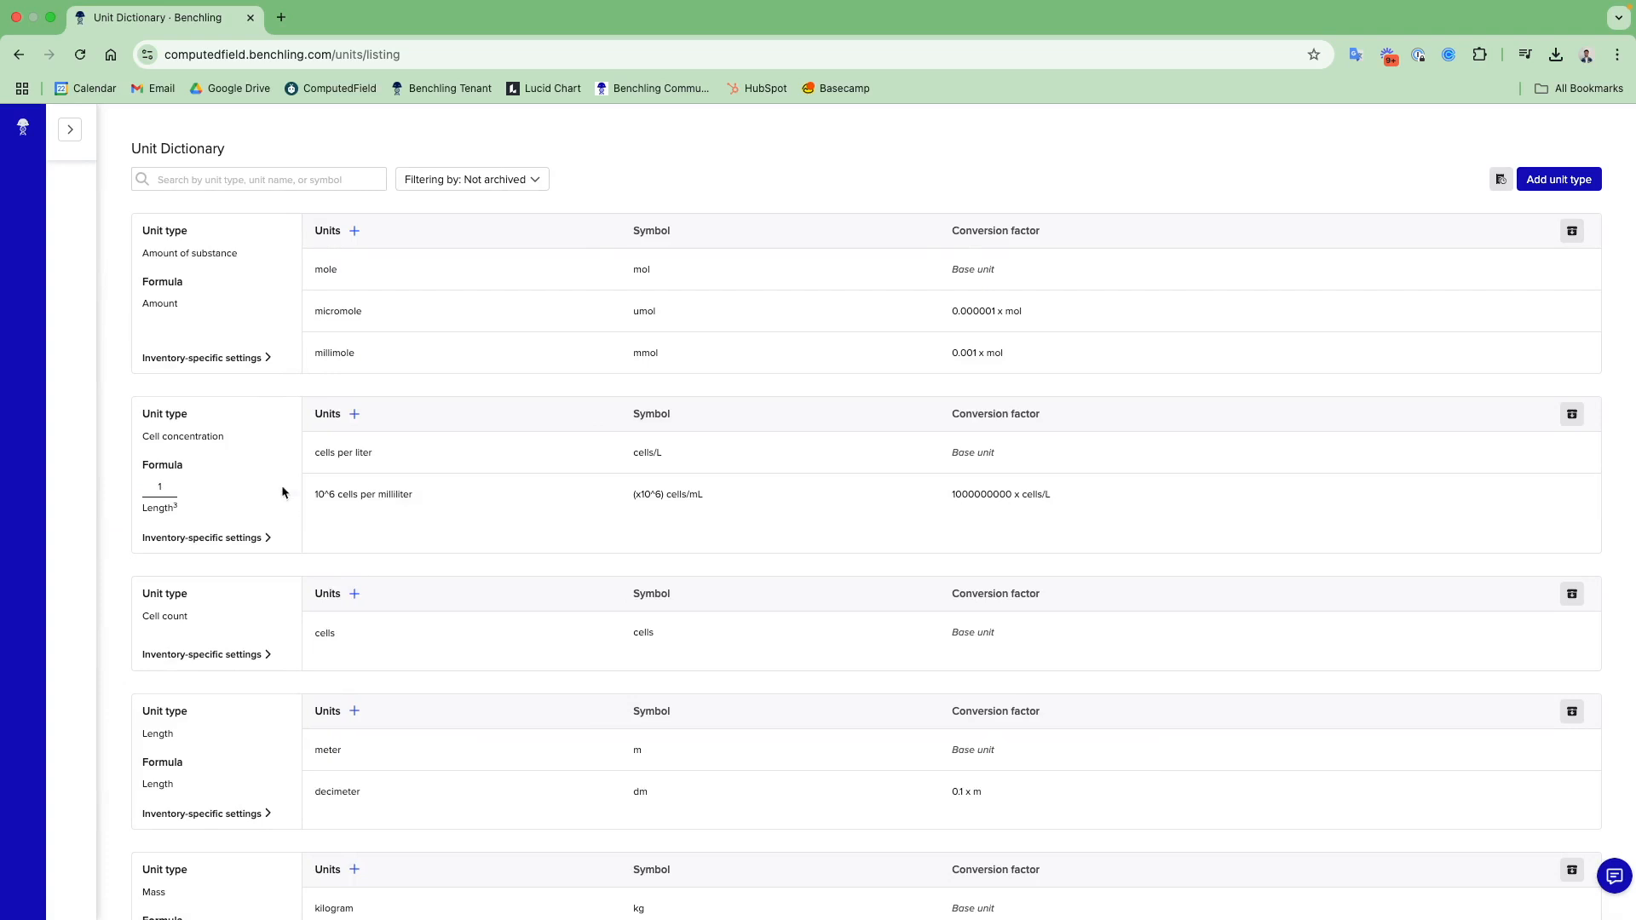
# - Review the available unit types and units, and open a blank unit entry under Molar concentration
pyautogui.scroll(-1, 252, 465)
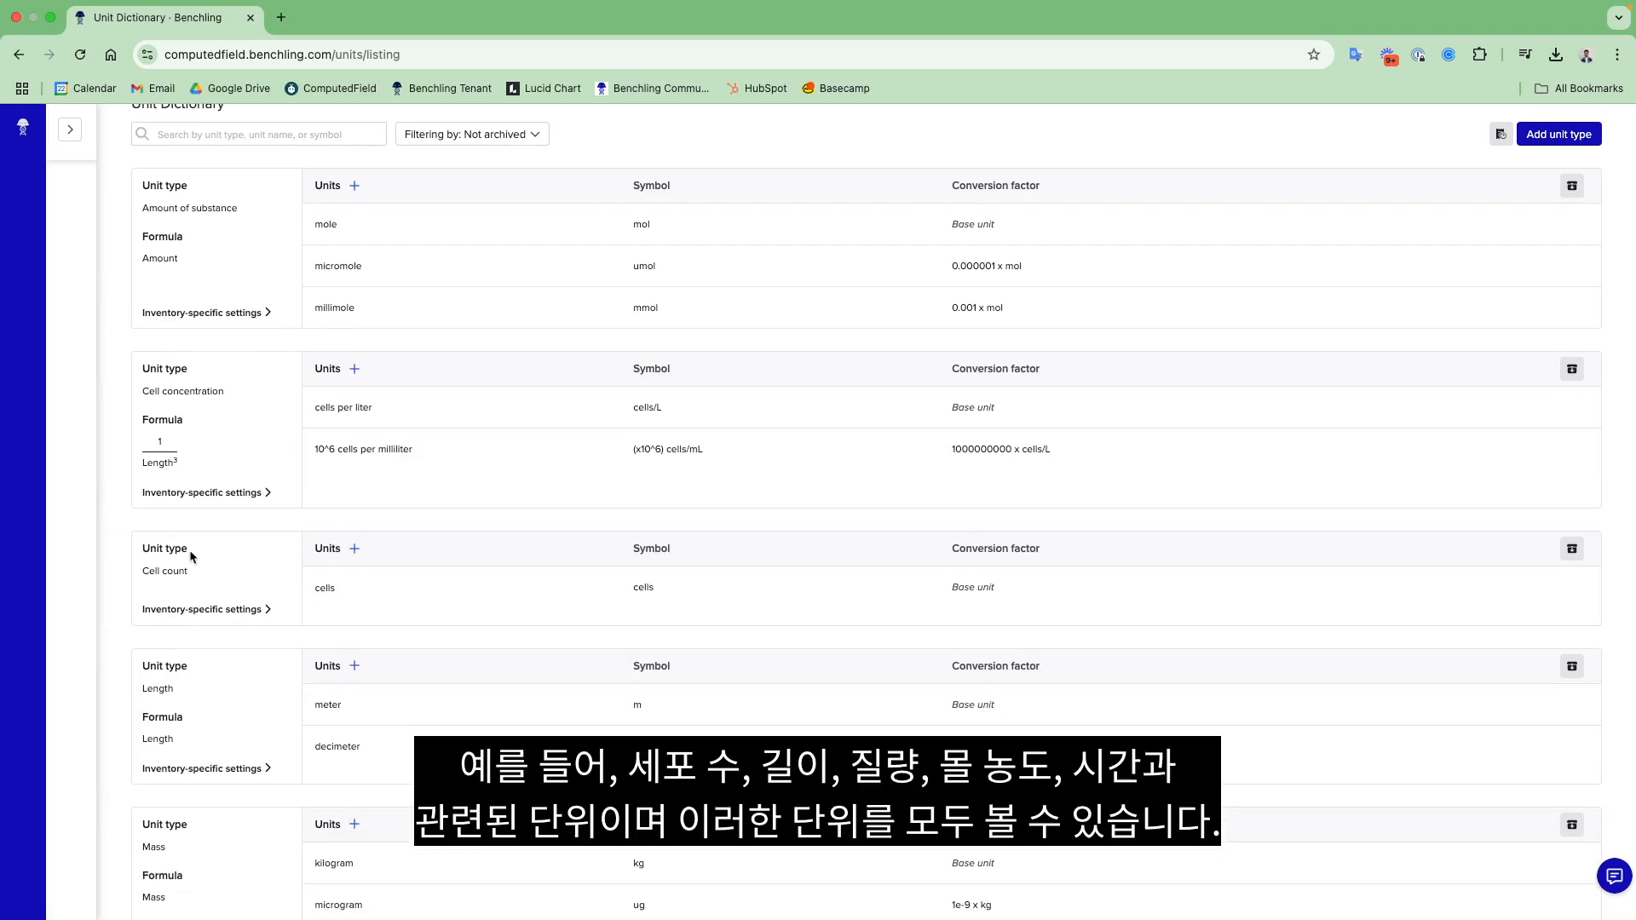
pyautogui.scroll(-4, 187, 599)
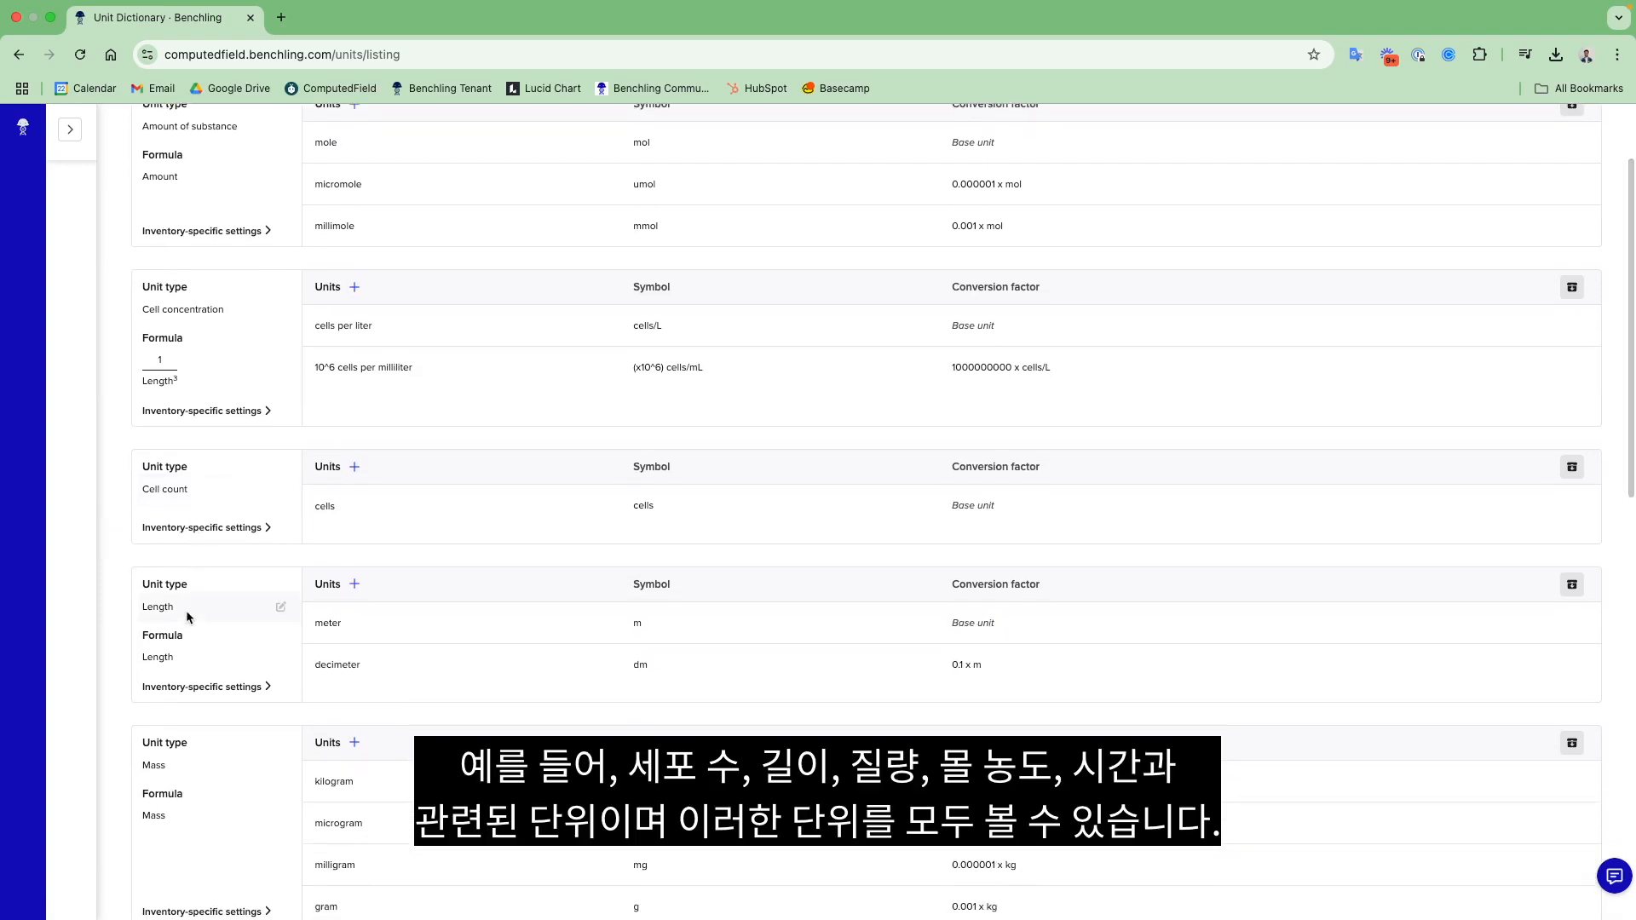
pyautogui.scroll(-7, 191, 651)
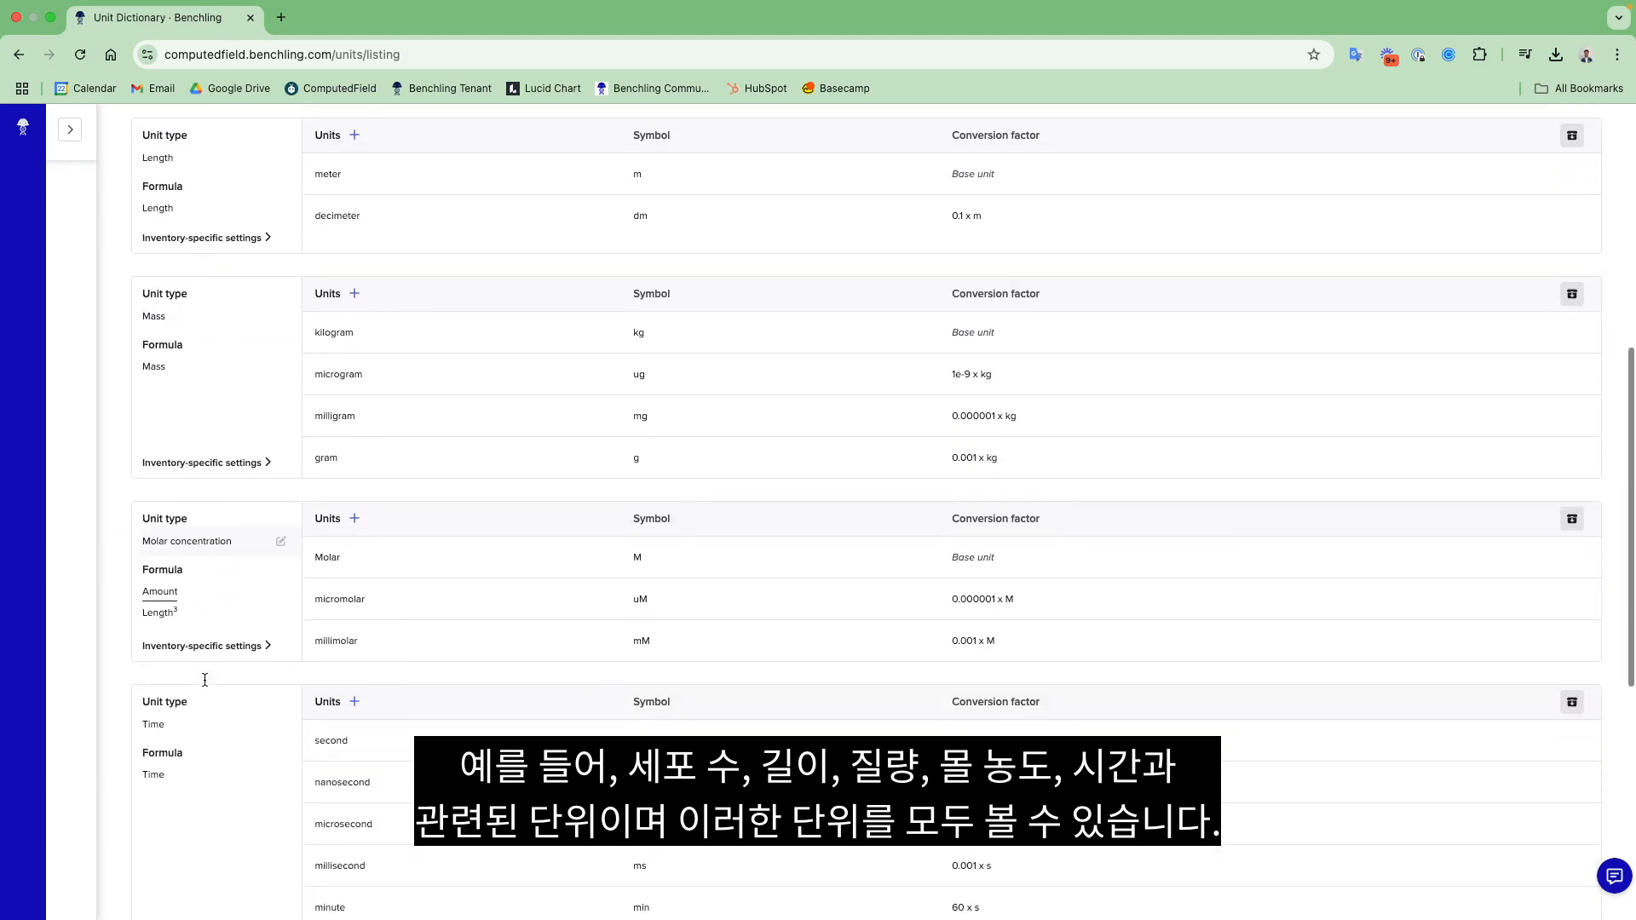
pyautogui.scroll(-2, 210, 720)
pyautogui.scroll(2, 209, 720)
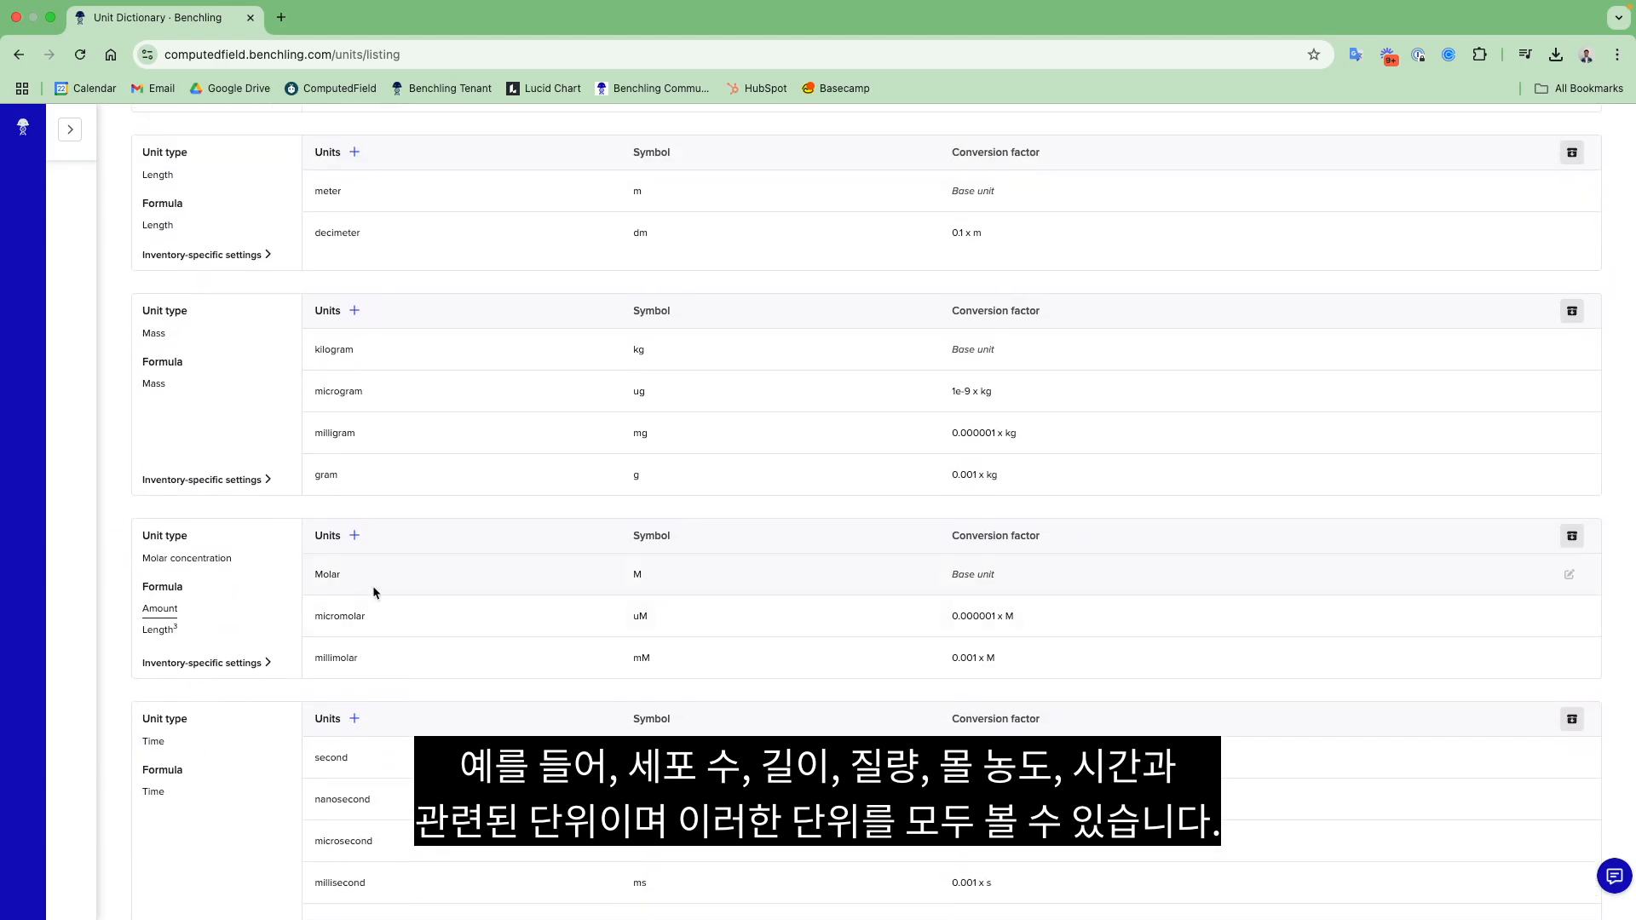
pyautogui.click(355, 536)
pyautogui.click(368, 692)
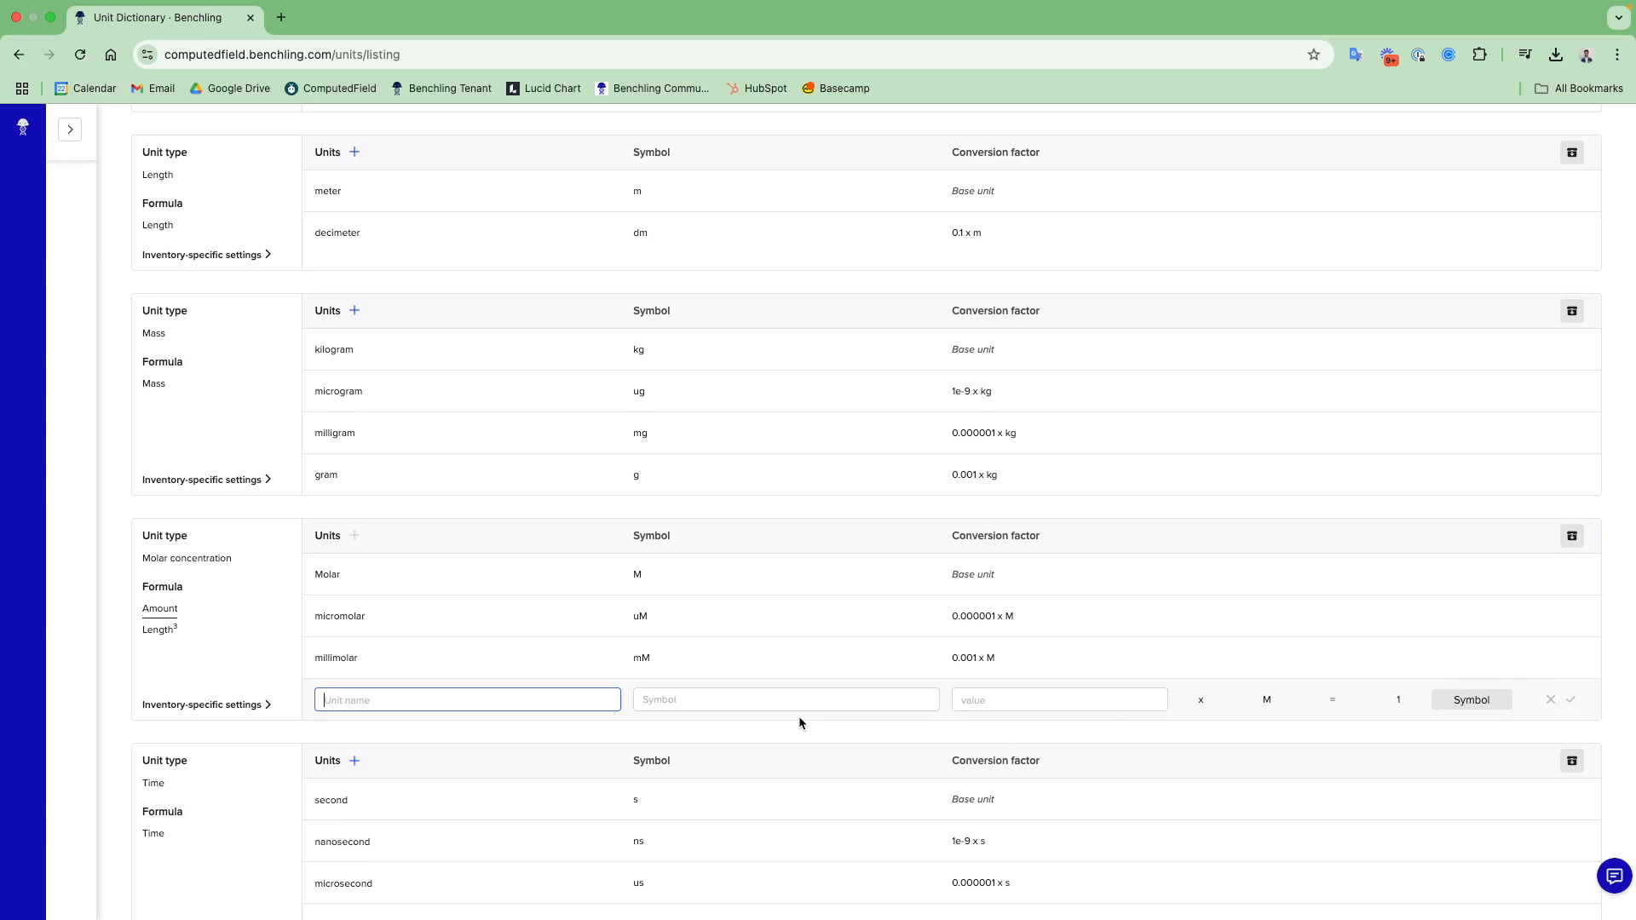
# - Go to the result schemas in the settings
pyautogui.click(81, 137)
pyautogui.scroll(-5, 149, 632)
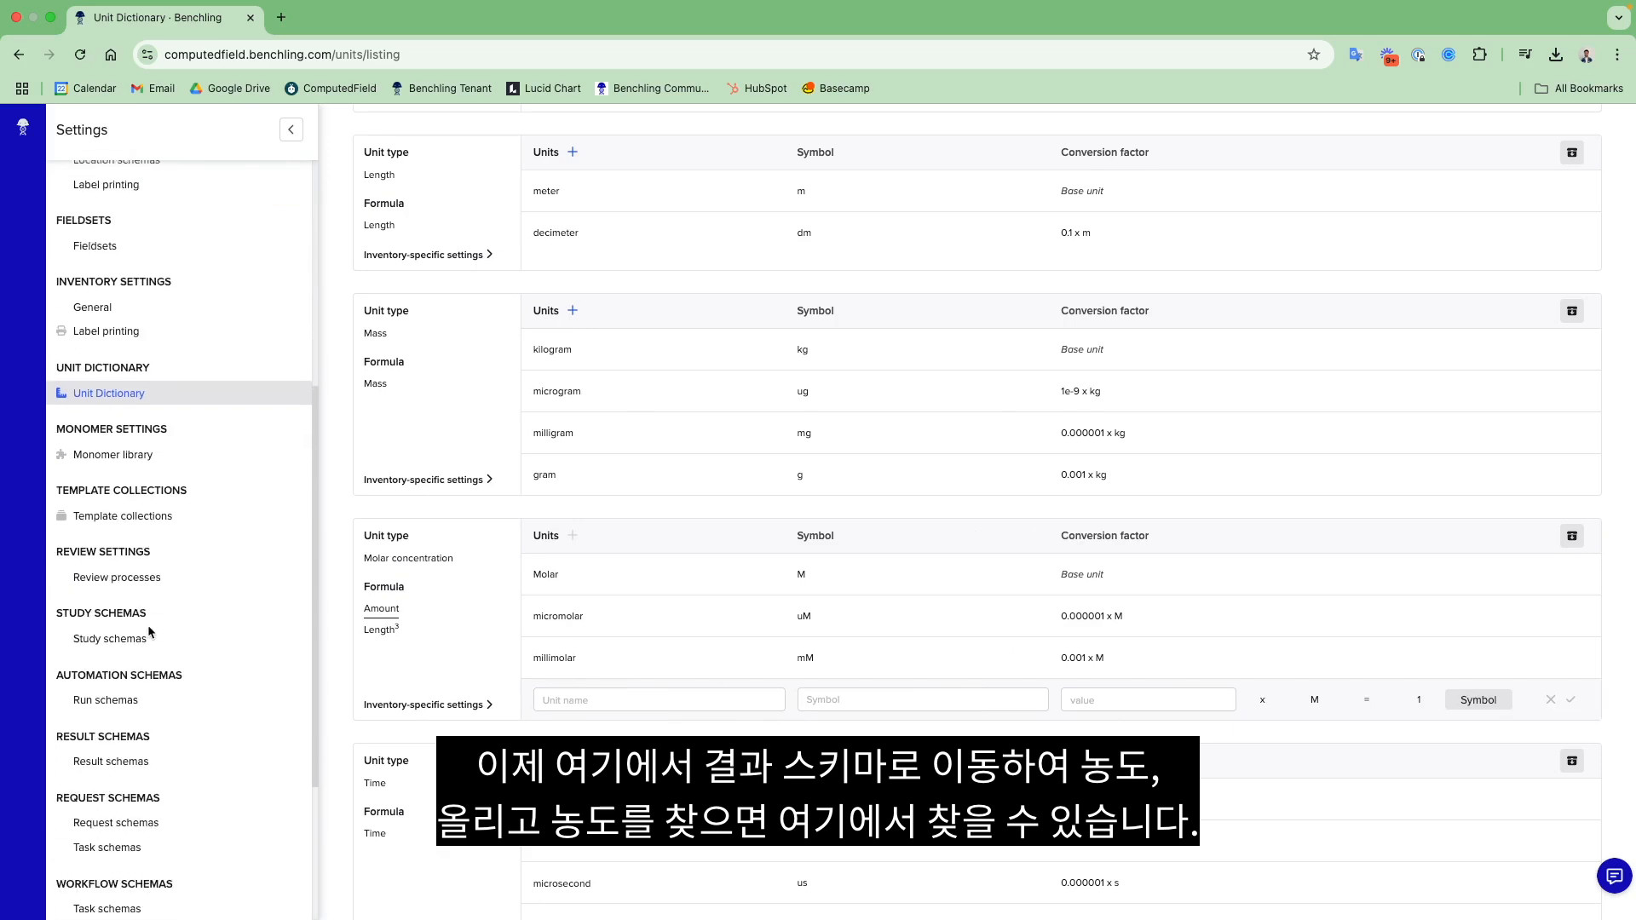
pyautogui.scroll(-1, 149, 631)
pyautogui.click(111, 728)
# - Search the result schemas for oligo and open the DNA Oligo Concentration schema
pyautogui.click(588, 180)
pyautogui.write('con')
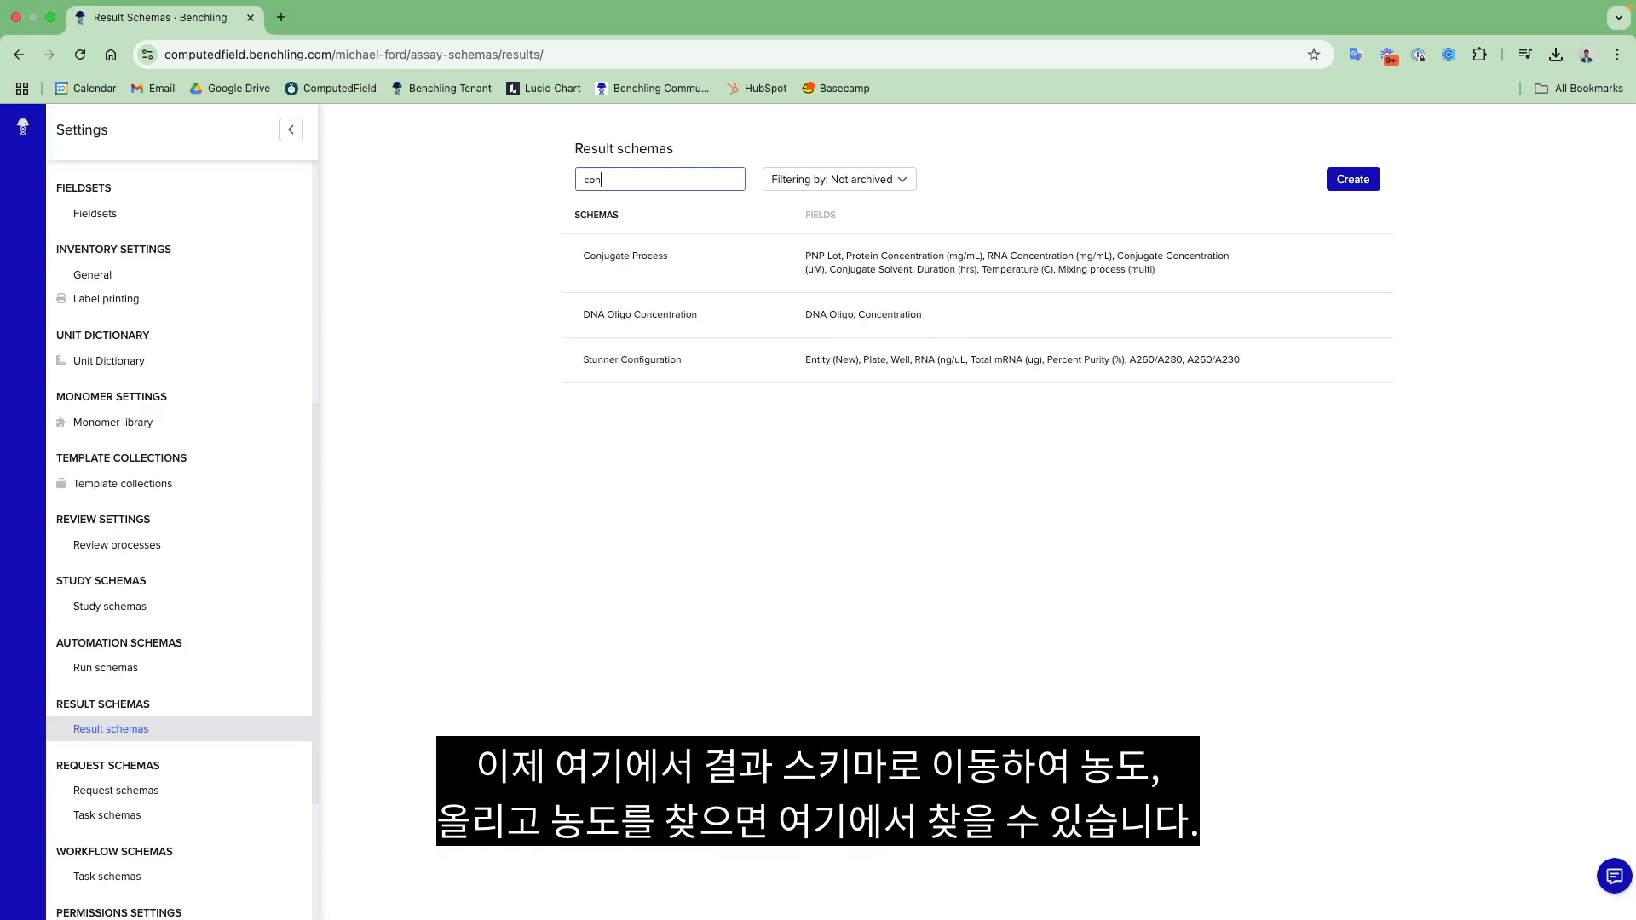
pyautogui.press('BackSpace')
pyautogui.press('BackSpace')
pyautogui.press('BackSpace')
pyautogui.write('oligo')
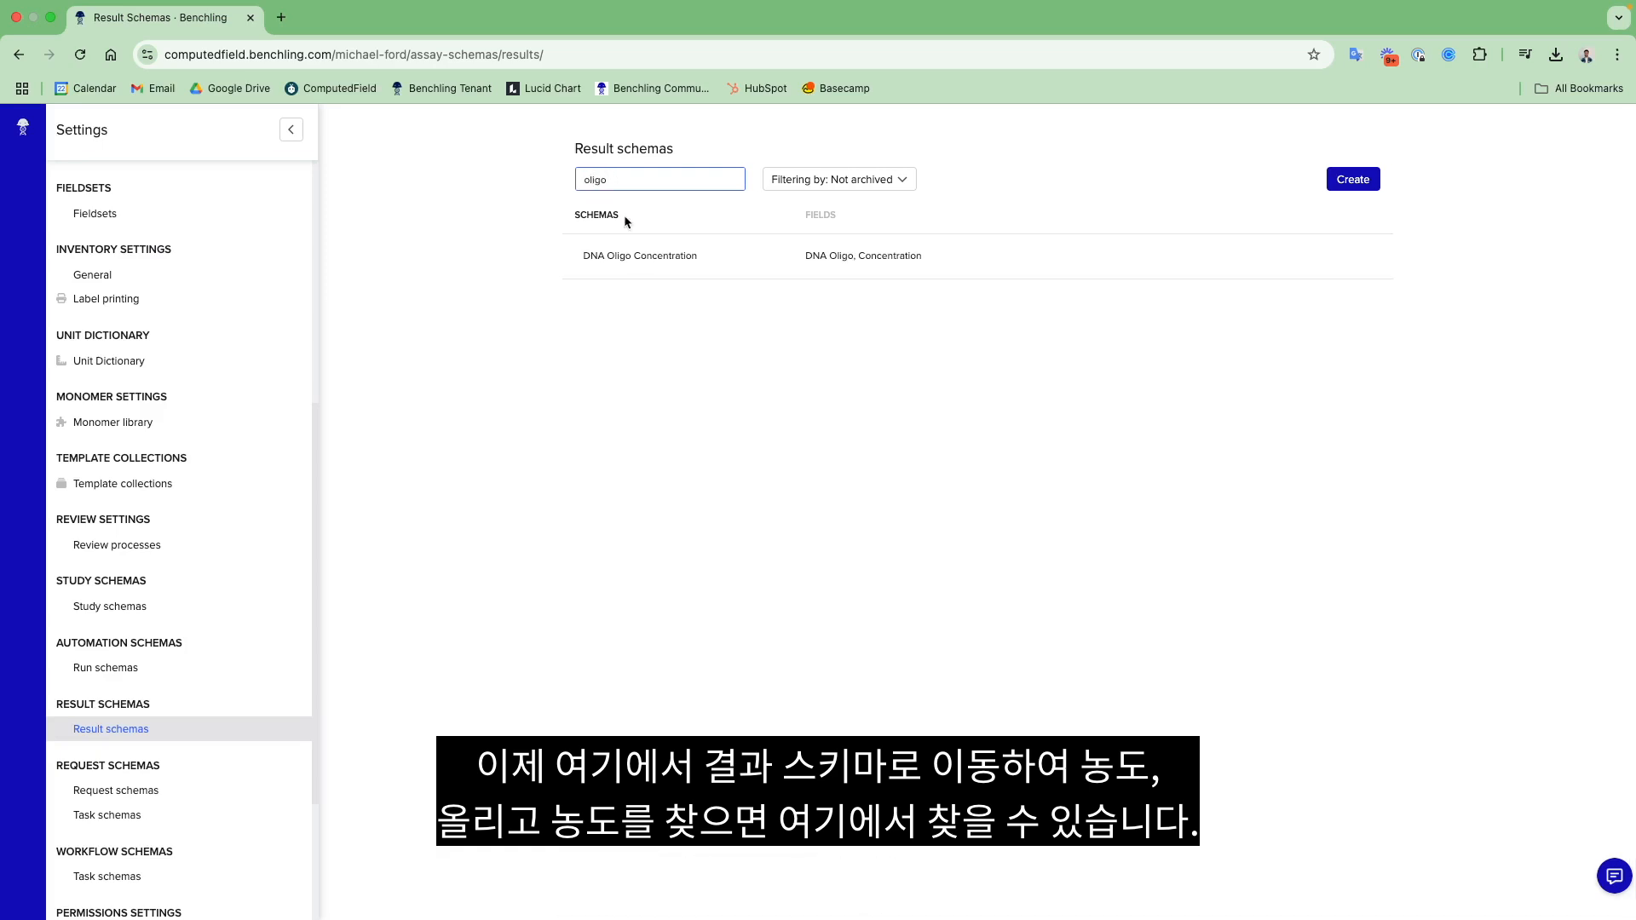
pyautogui.click(665, 256)
# - Set the unit of the Concentration field in the DNA Oligo Concentration result schema to micromolar and save it
pyautogui.moveTo(686, 420)
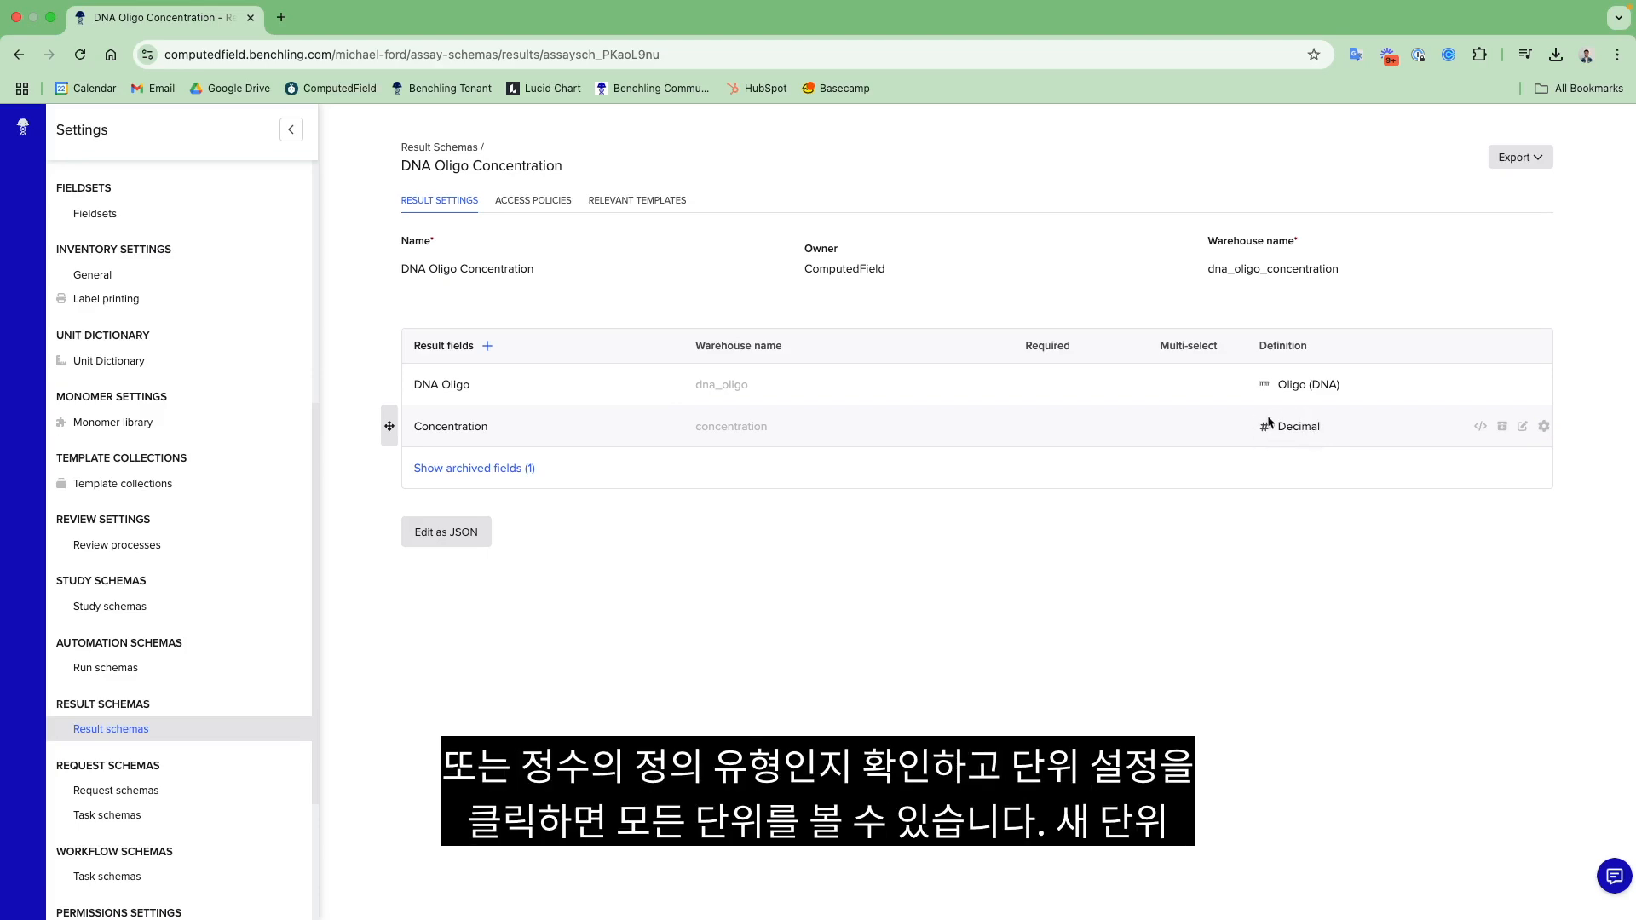
pyautogui.click(1543, 426)
pyautogui.click(1454, 443)
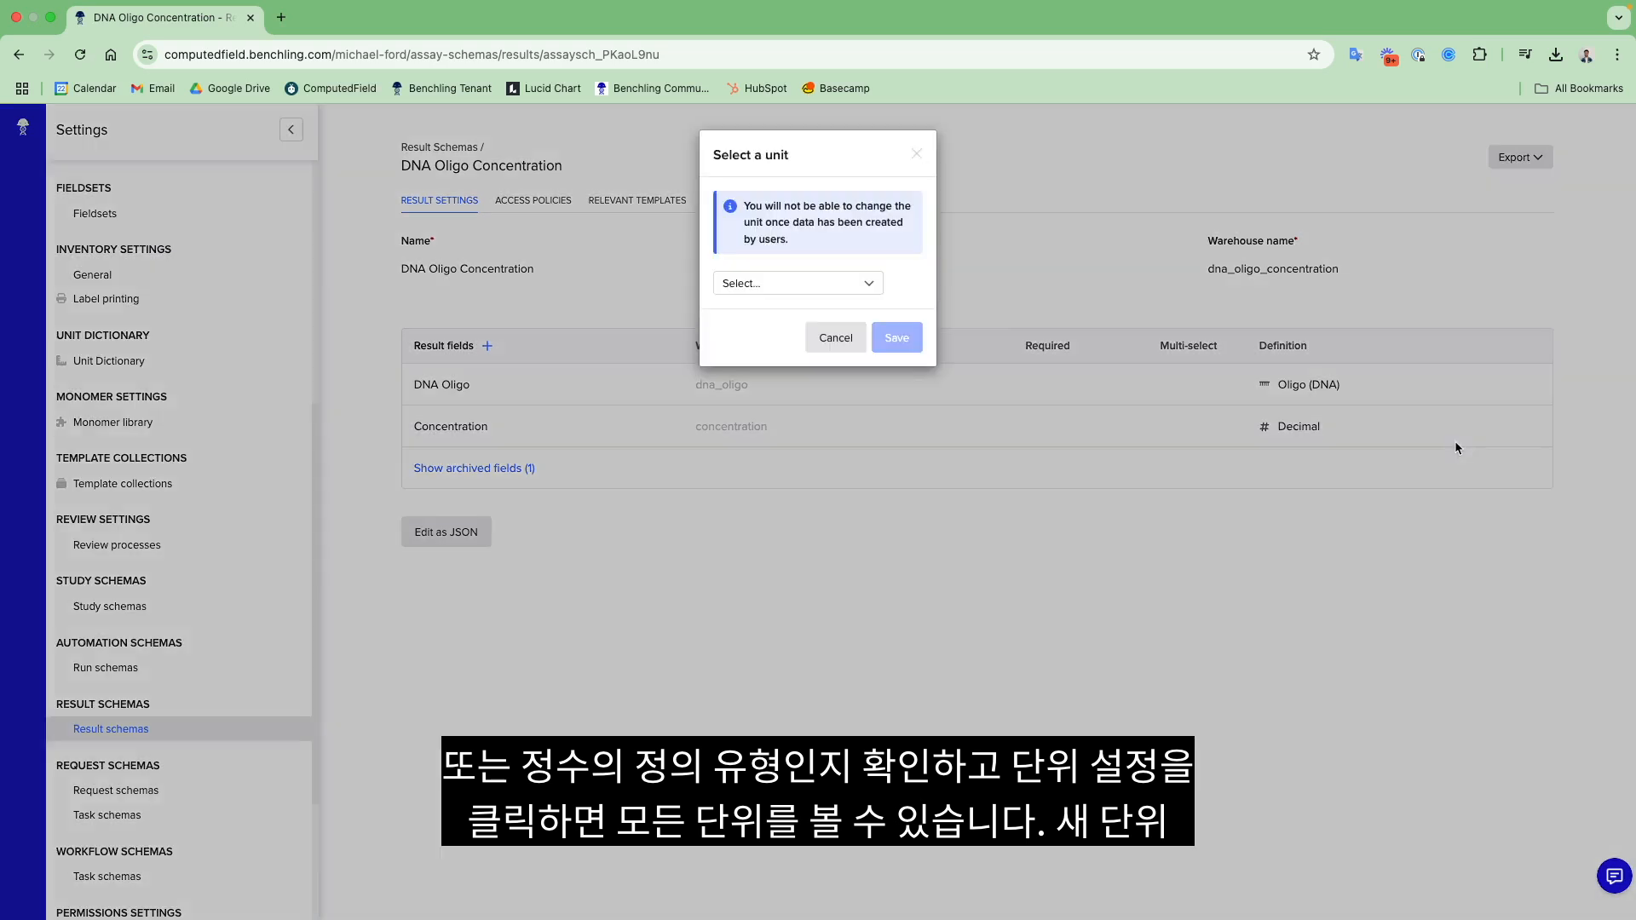
pyautogui.click(812, 285)
pyautogui.scroll(-5, 802, 433)
pyautogui.scroll(-3, 801, 433)
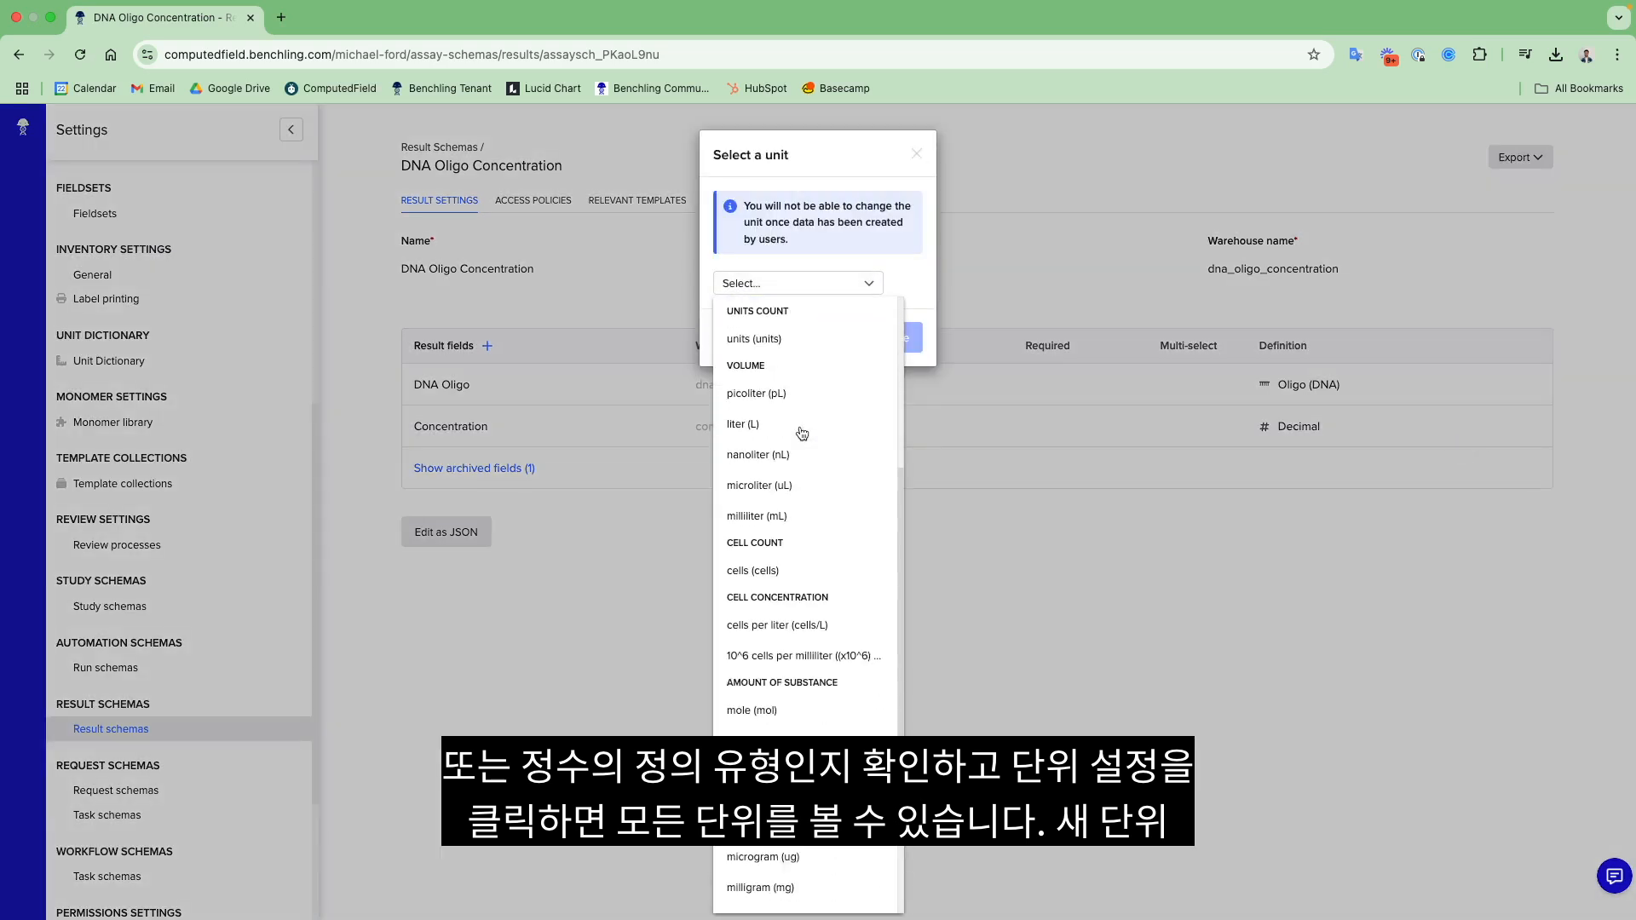
pyautogui.scroll(-3, 801, 433)
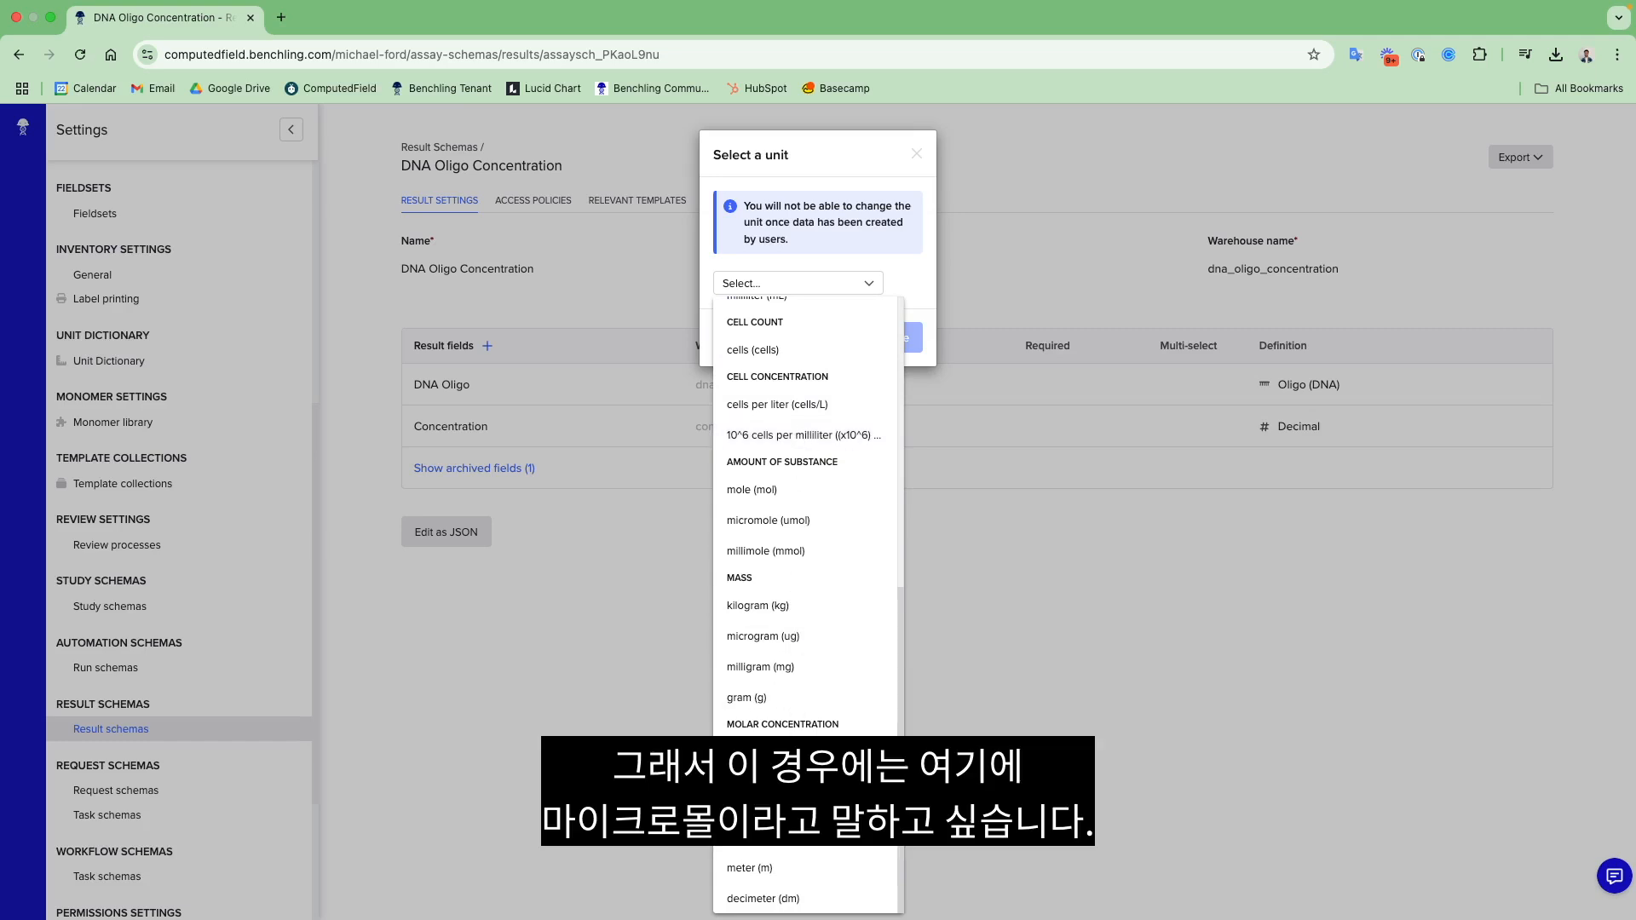
pyautogui.click(768, 520)
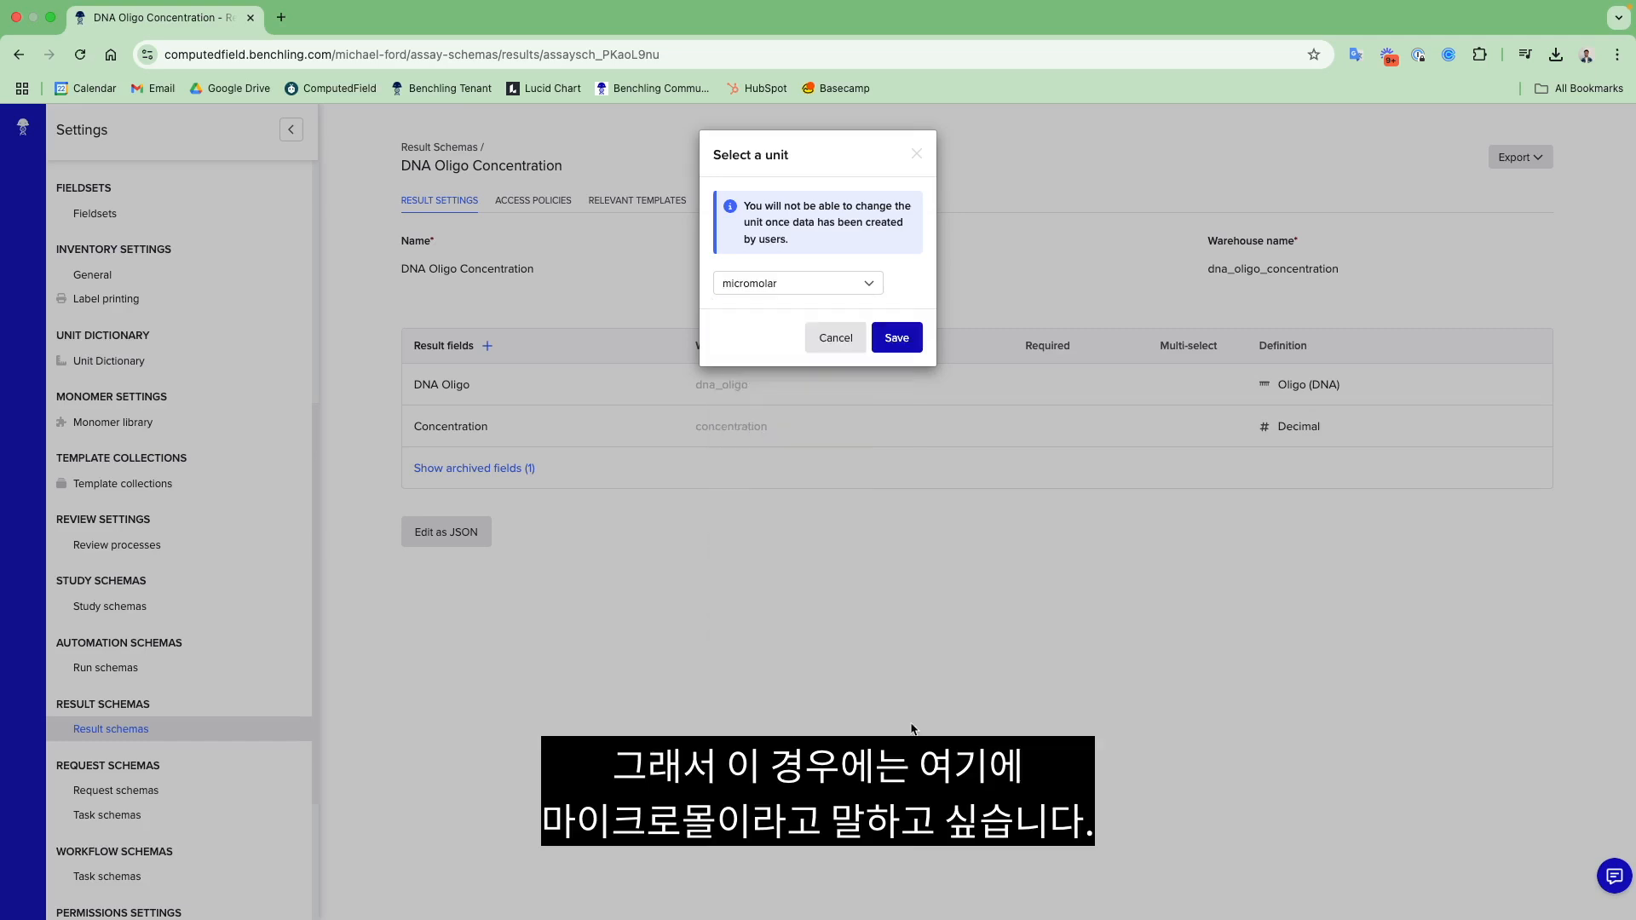
pyautogui.click(905, 348)
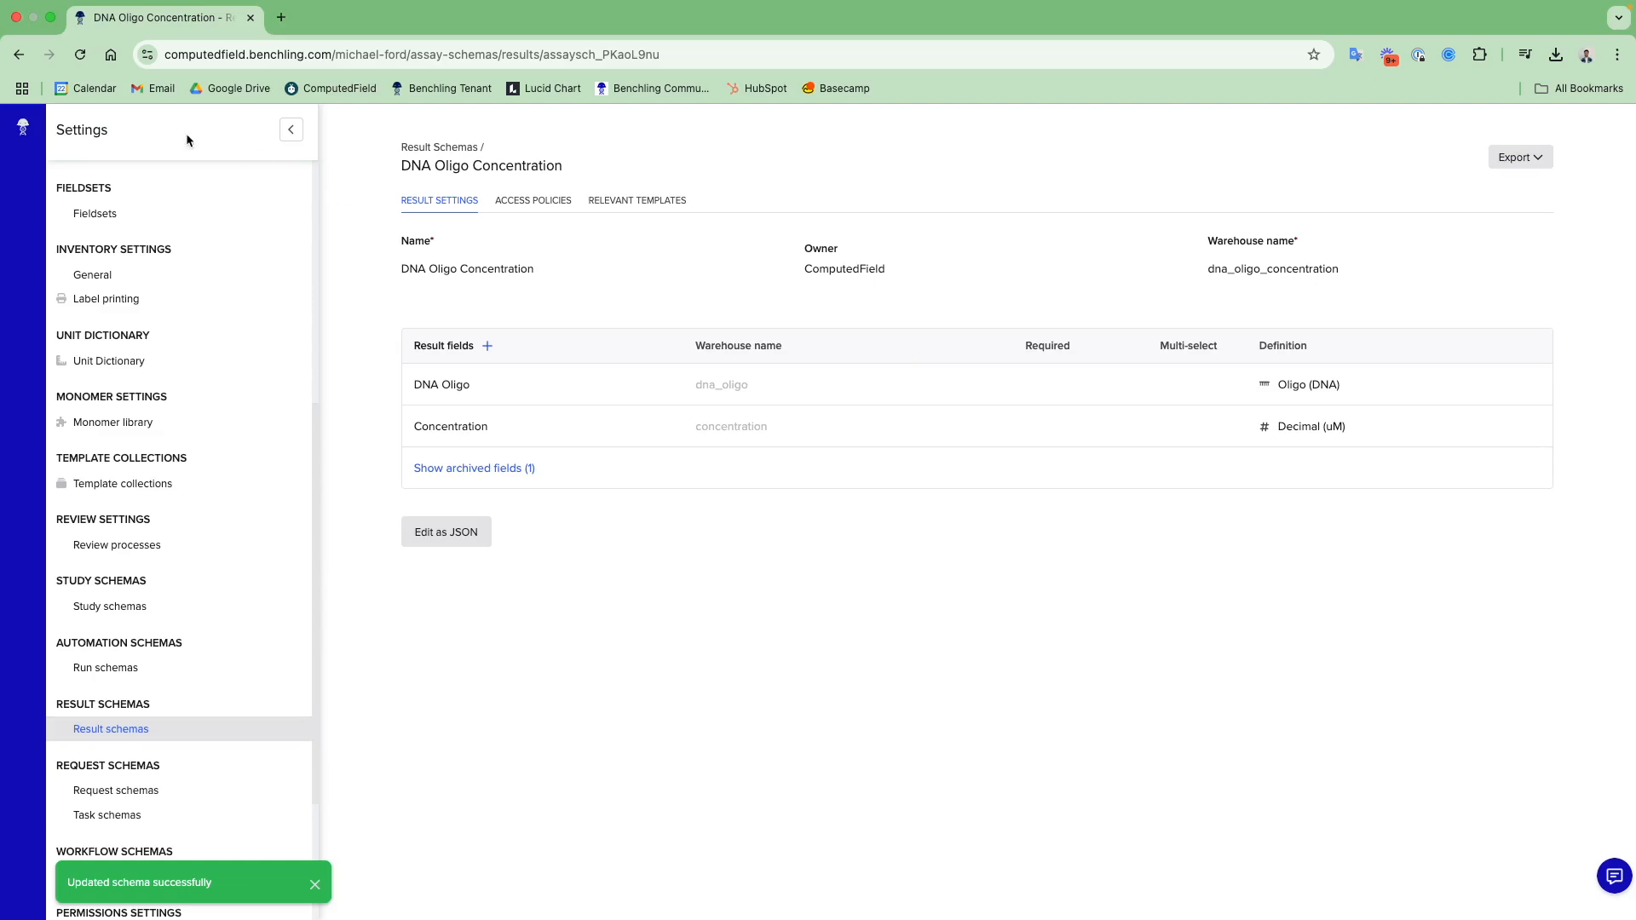
# - Return to the Unit Dictionary & Unit Aware Fields notebook entry and reset its DNA Oligo Concentration results table
pyautogui.click(23, 126)
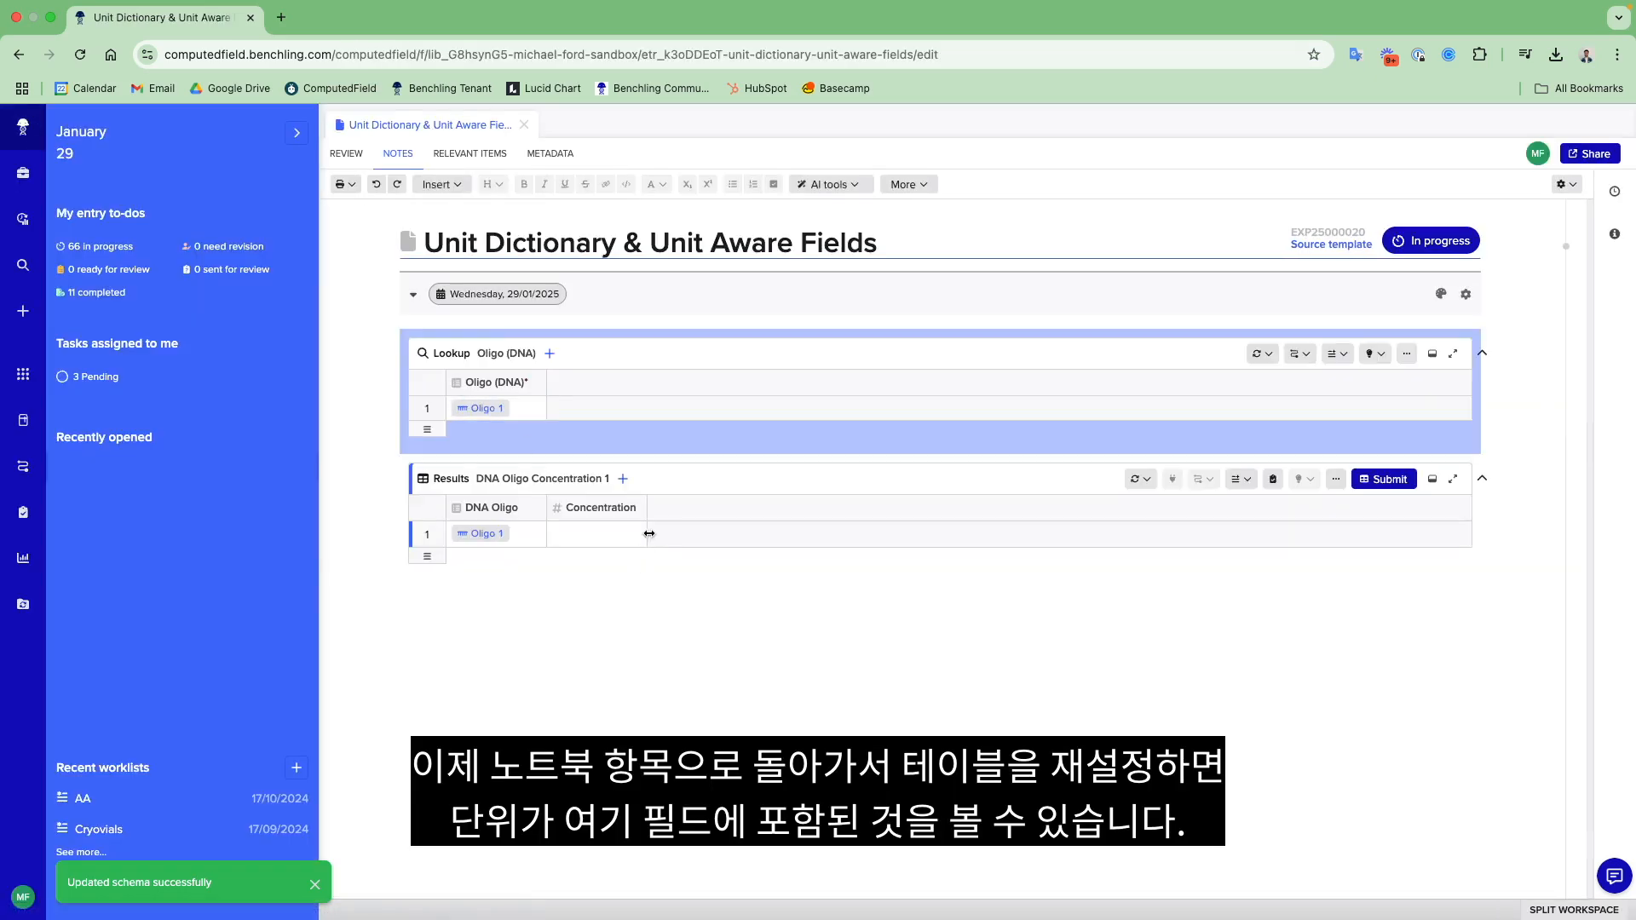
pyautogui.click(1146, 480)
pyautogui.click(1172, 536)
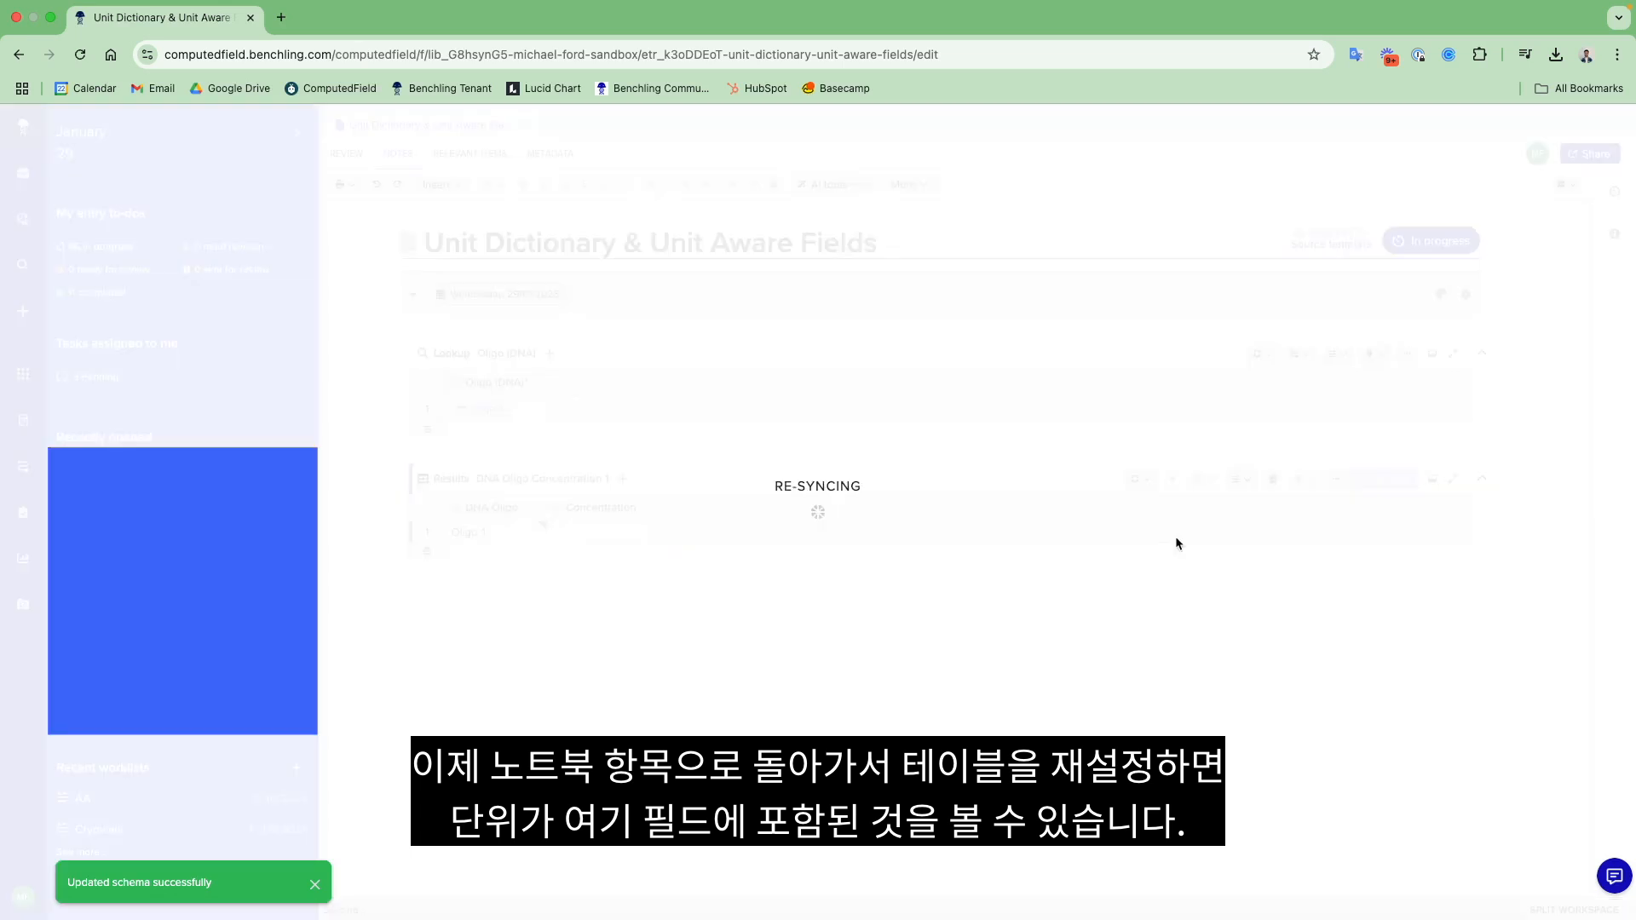
pyautogui.click(626, 535)
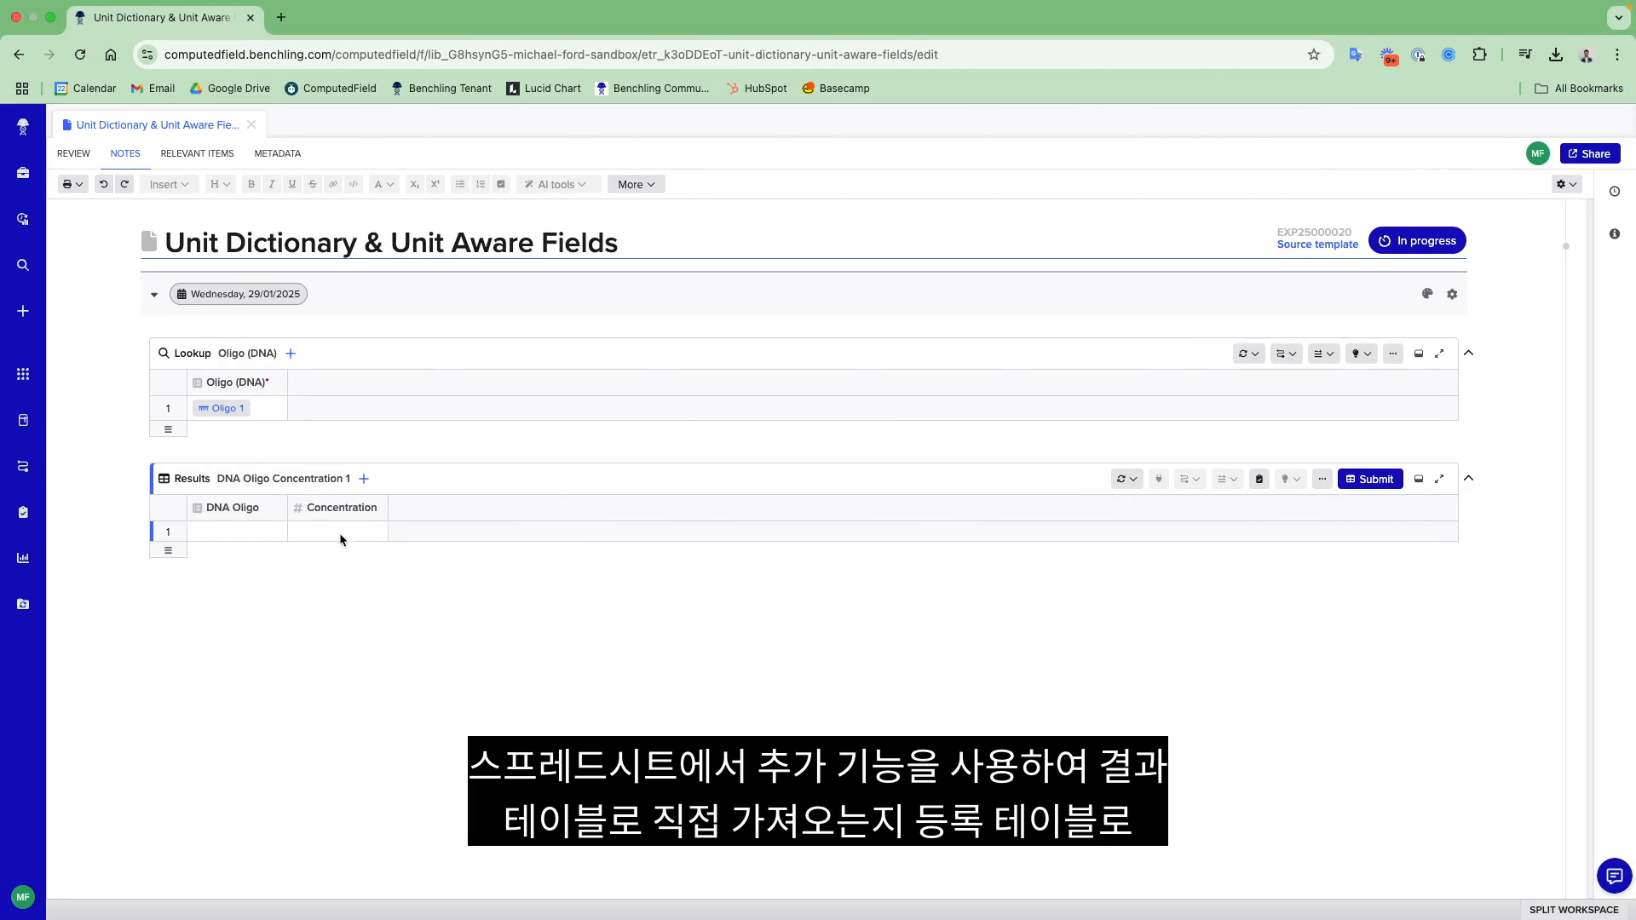
# - Look at the spreadsheet import option of the results table and the Import entities option of the ComputedField registry
pyautogui.click(364, 480)
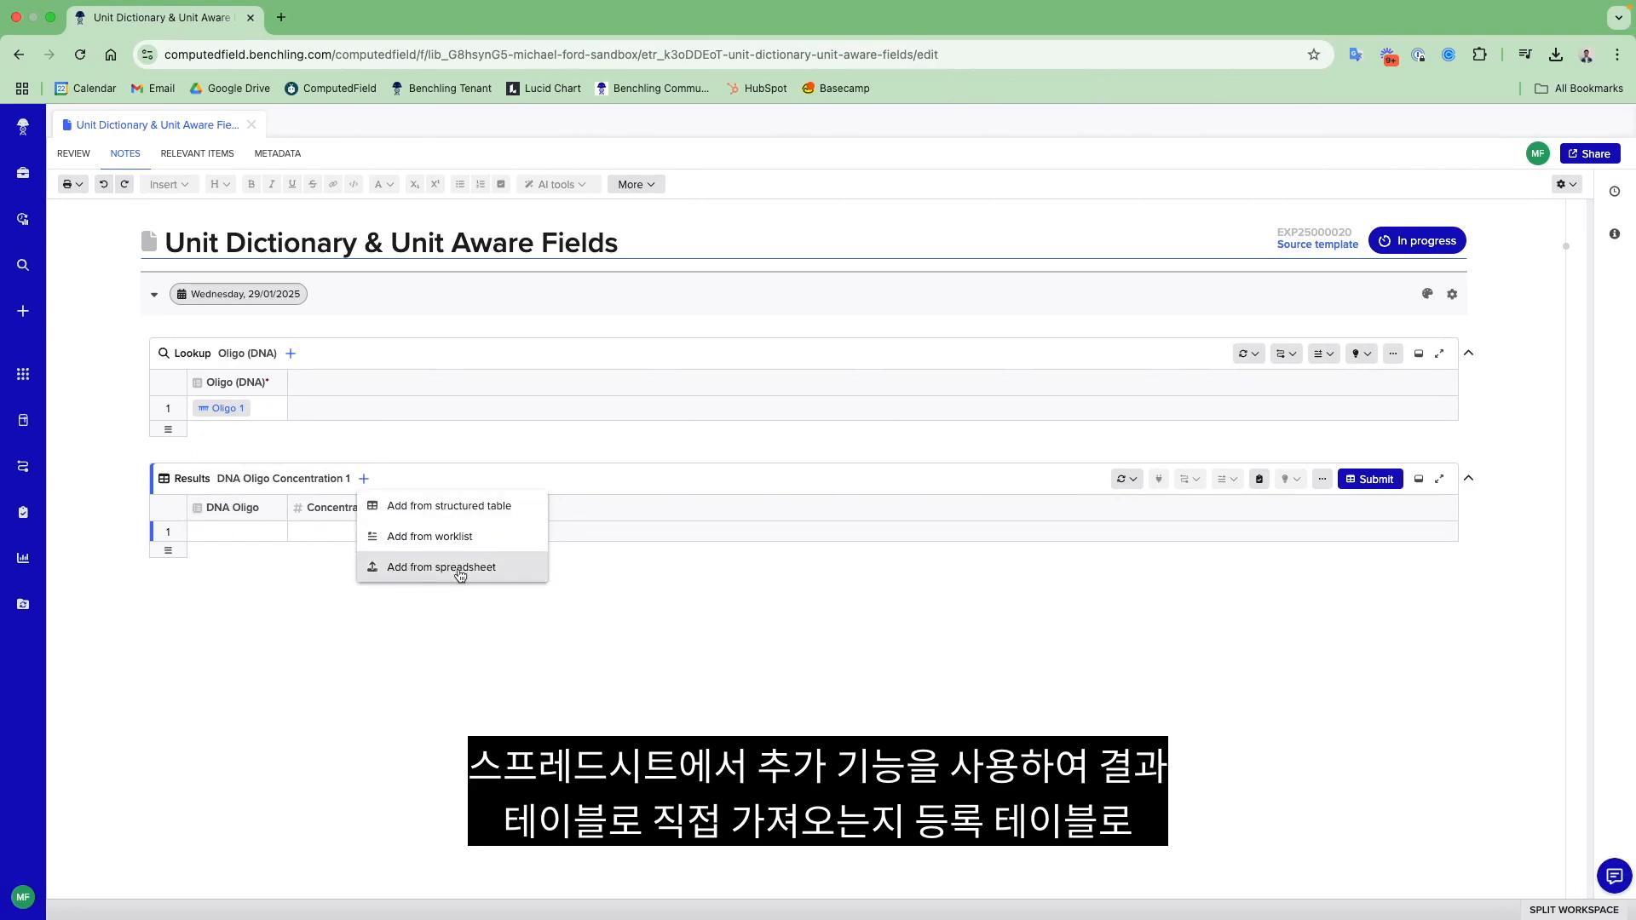
pyautogui.click(23, 380)
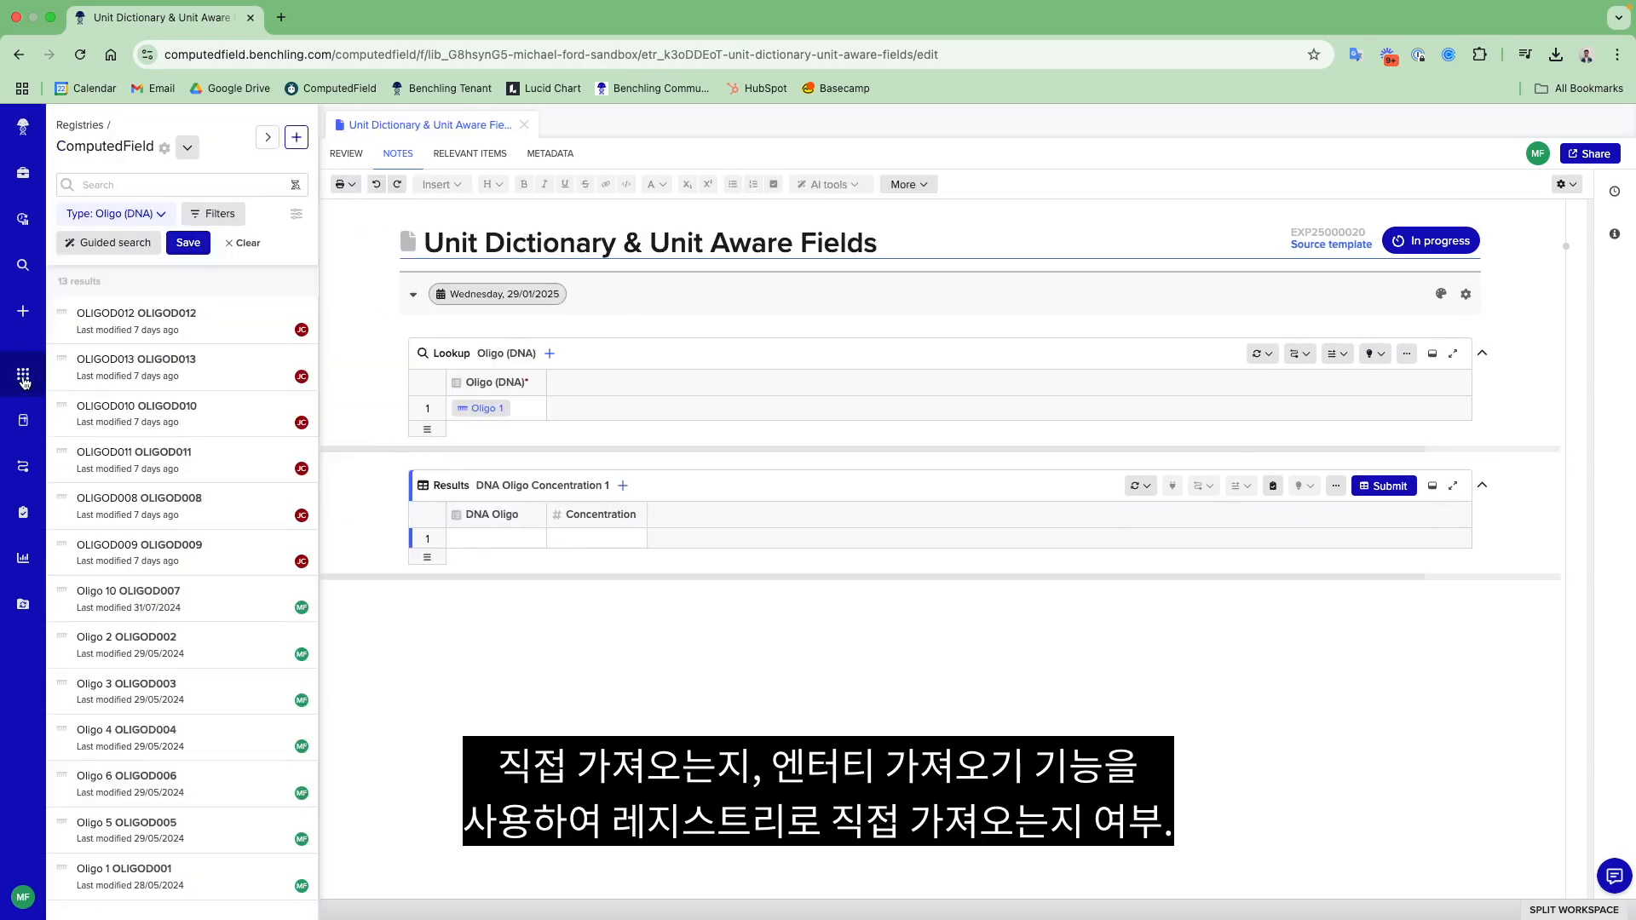
pyautogui.click(295, 137)
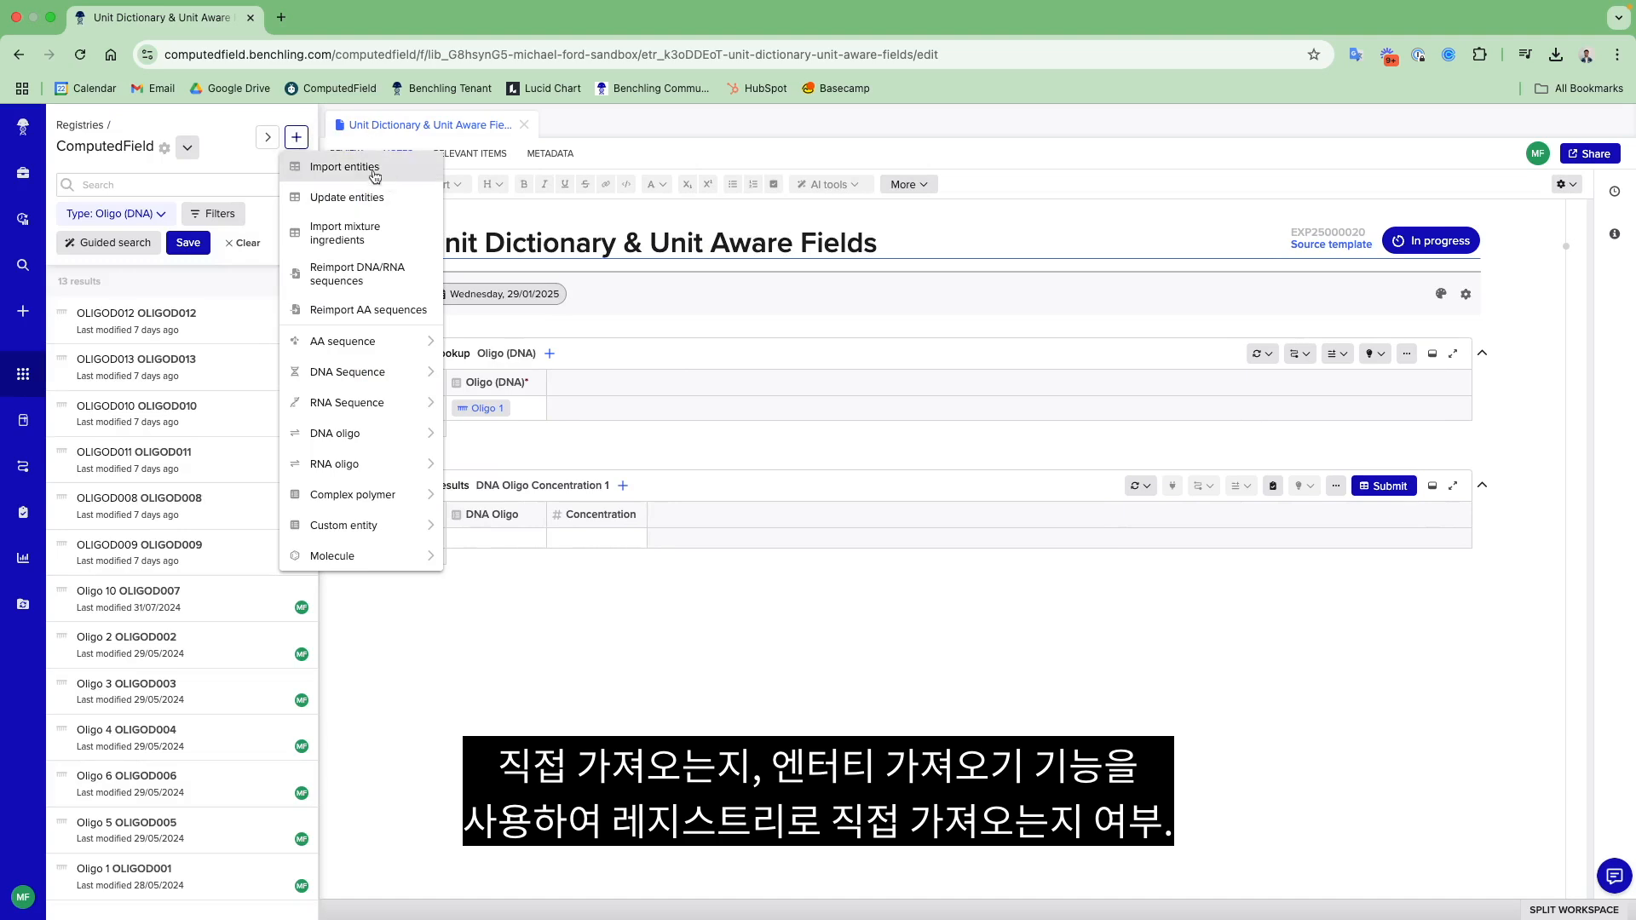
pyautogui.click(22, 376)
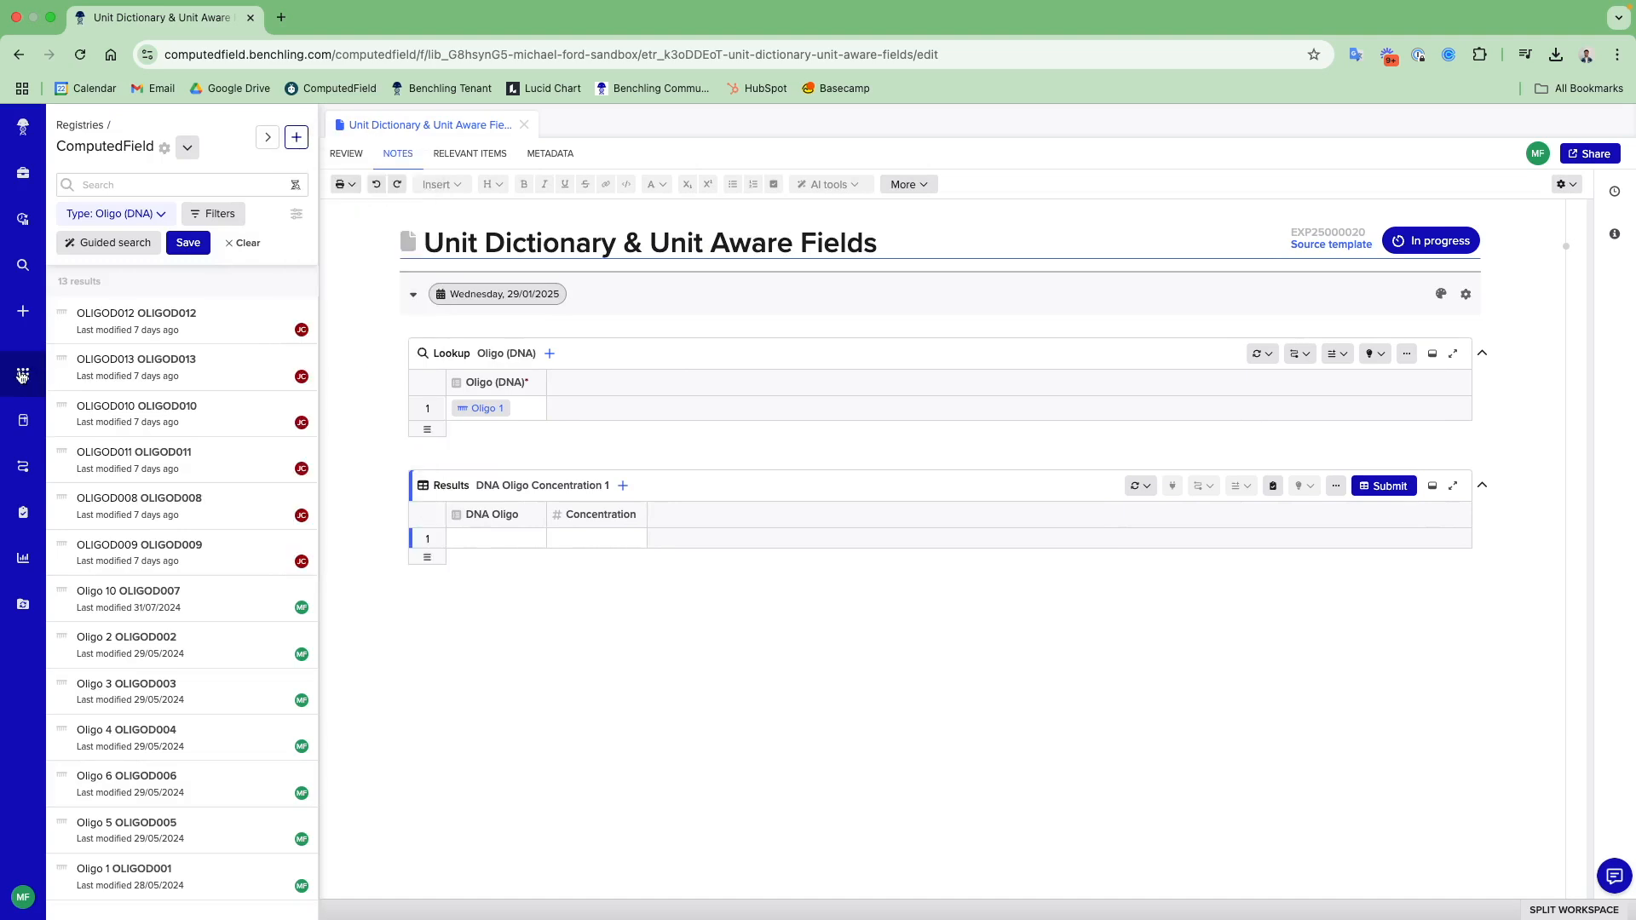
pyautogui.click(22, 376)
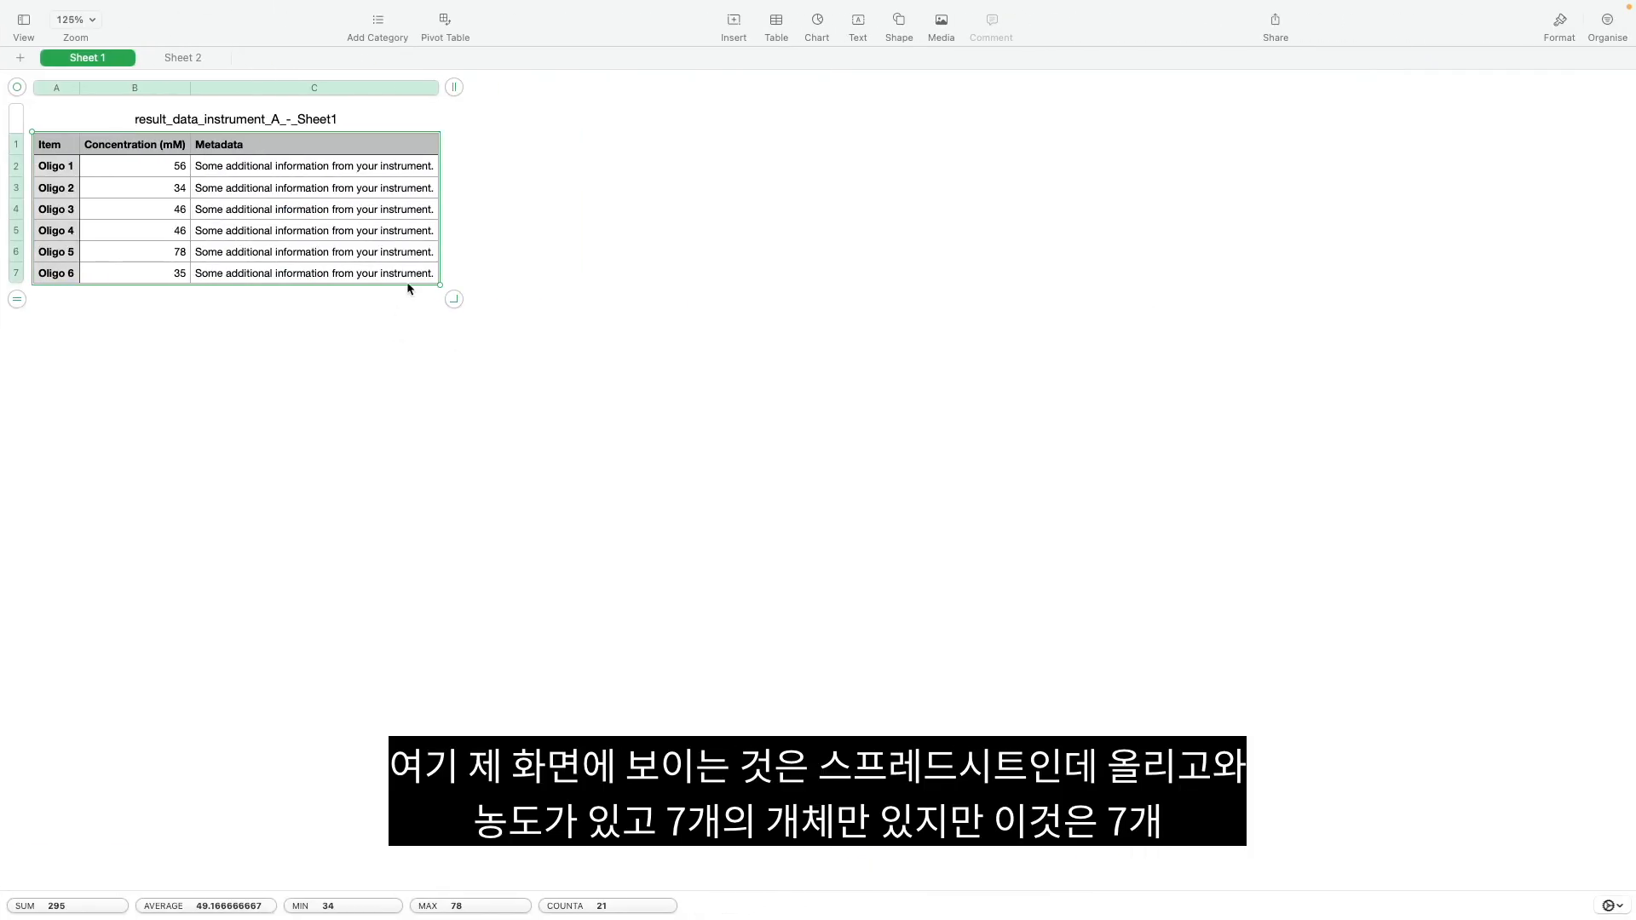
# - Copy the entire instrument data table on Sheet 1 in Numbers and return to the Benchling notebook entry
pyautogui.click(395, 272)
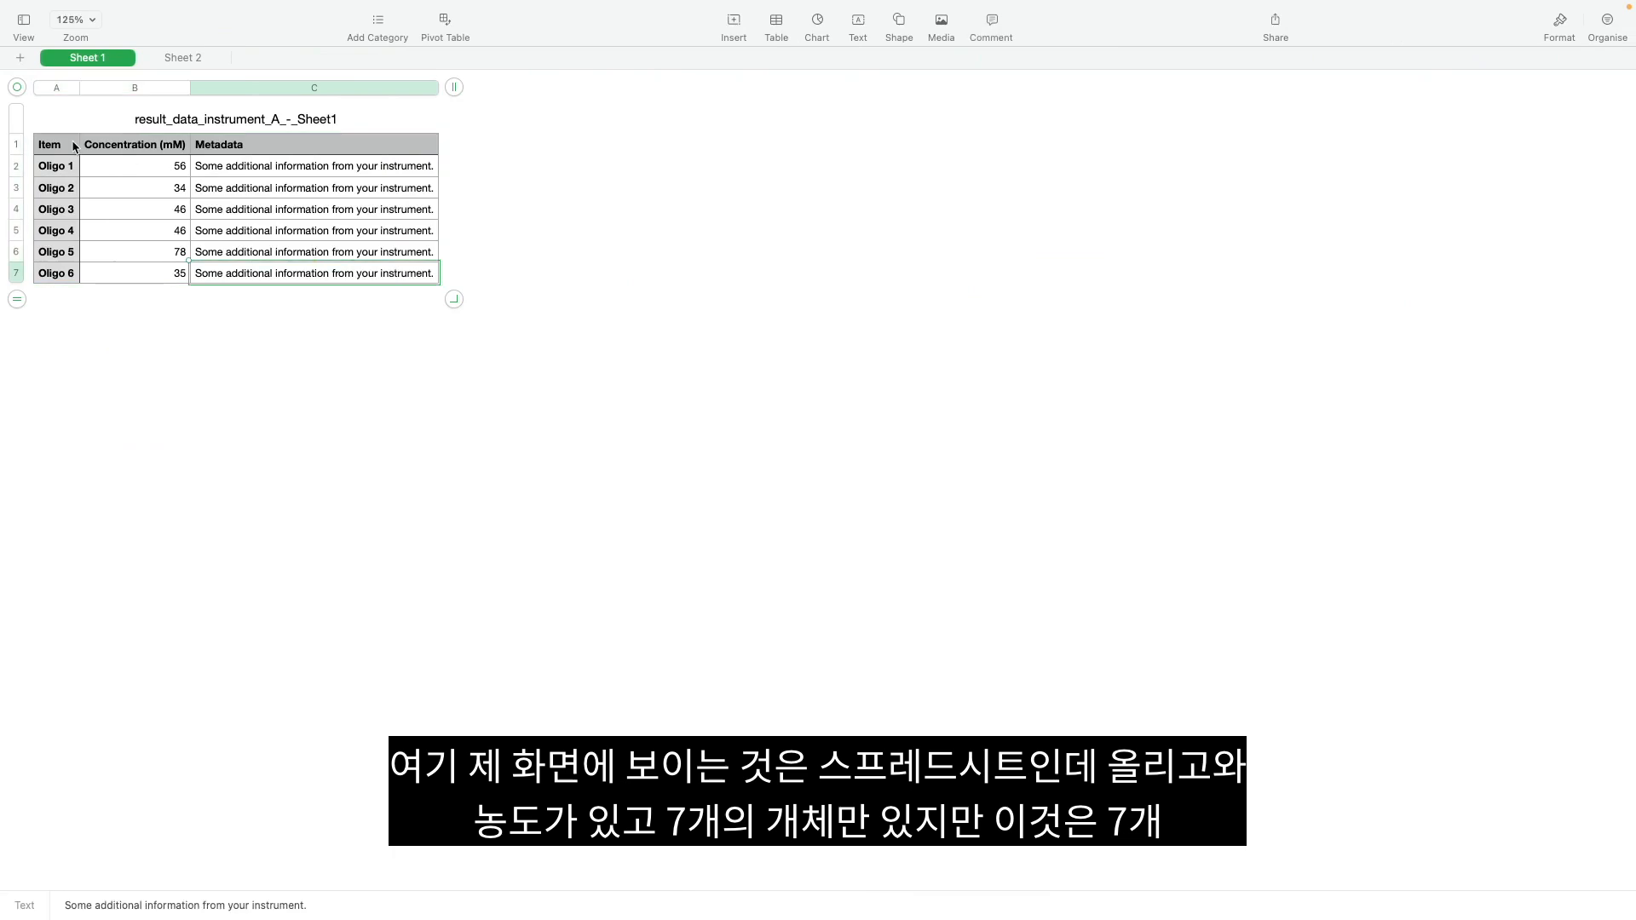
pyautogui.press('super+a')
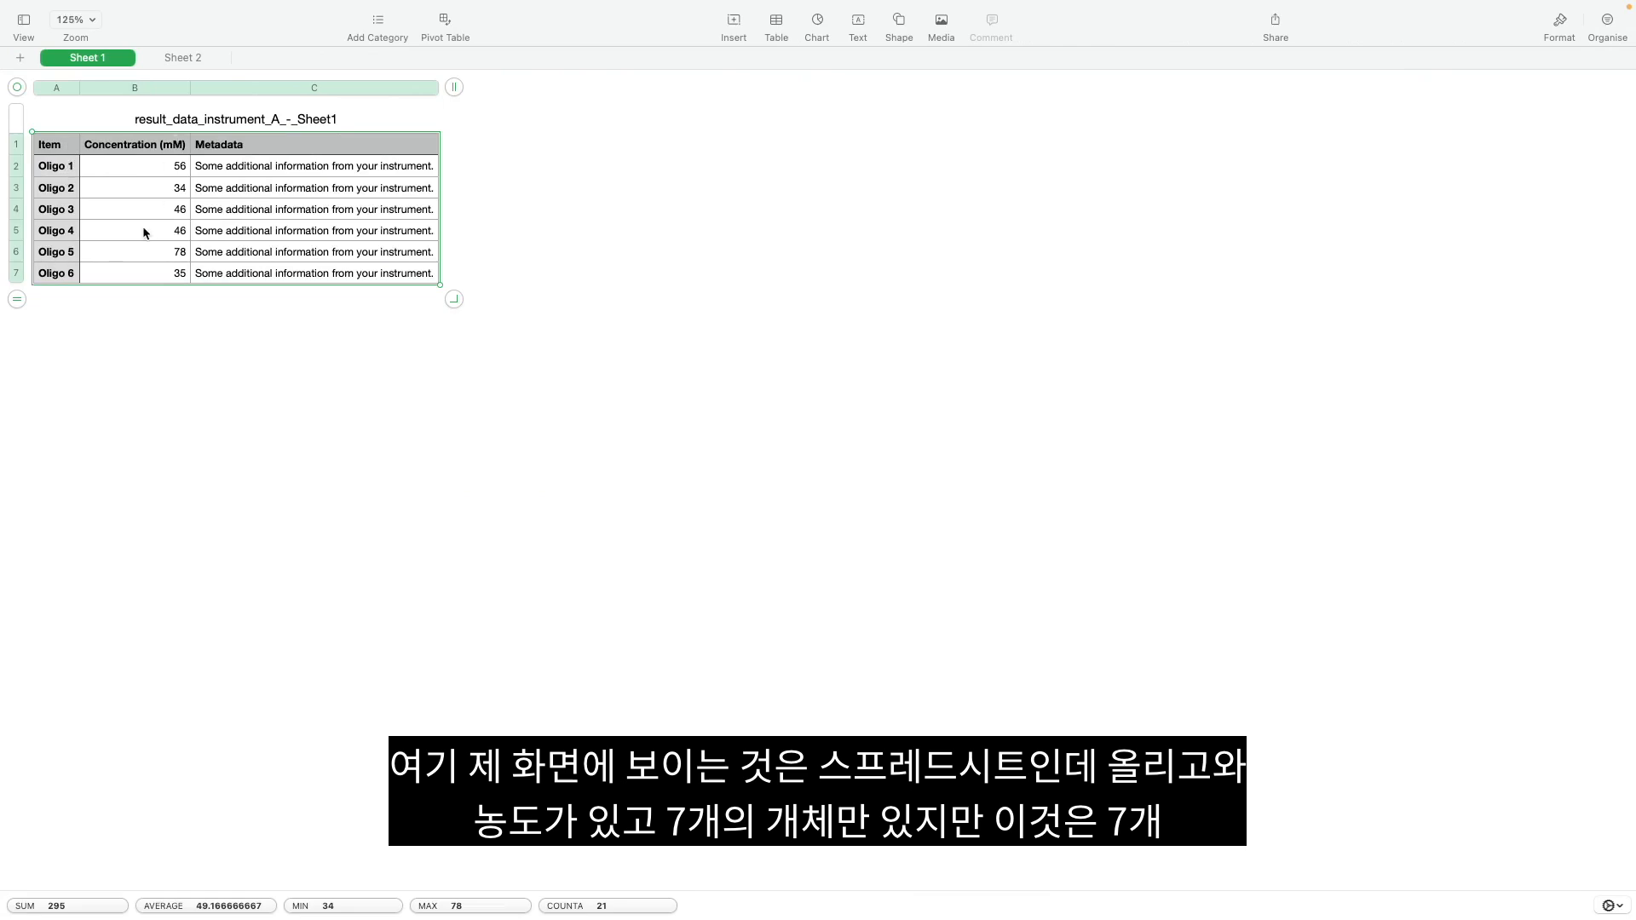
pyautogui.hotkey('ctrl', 'Left')
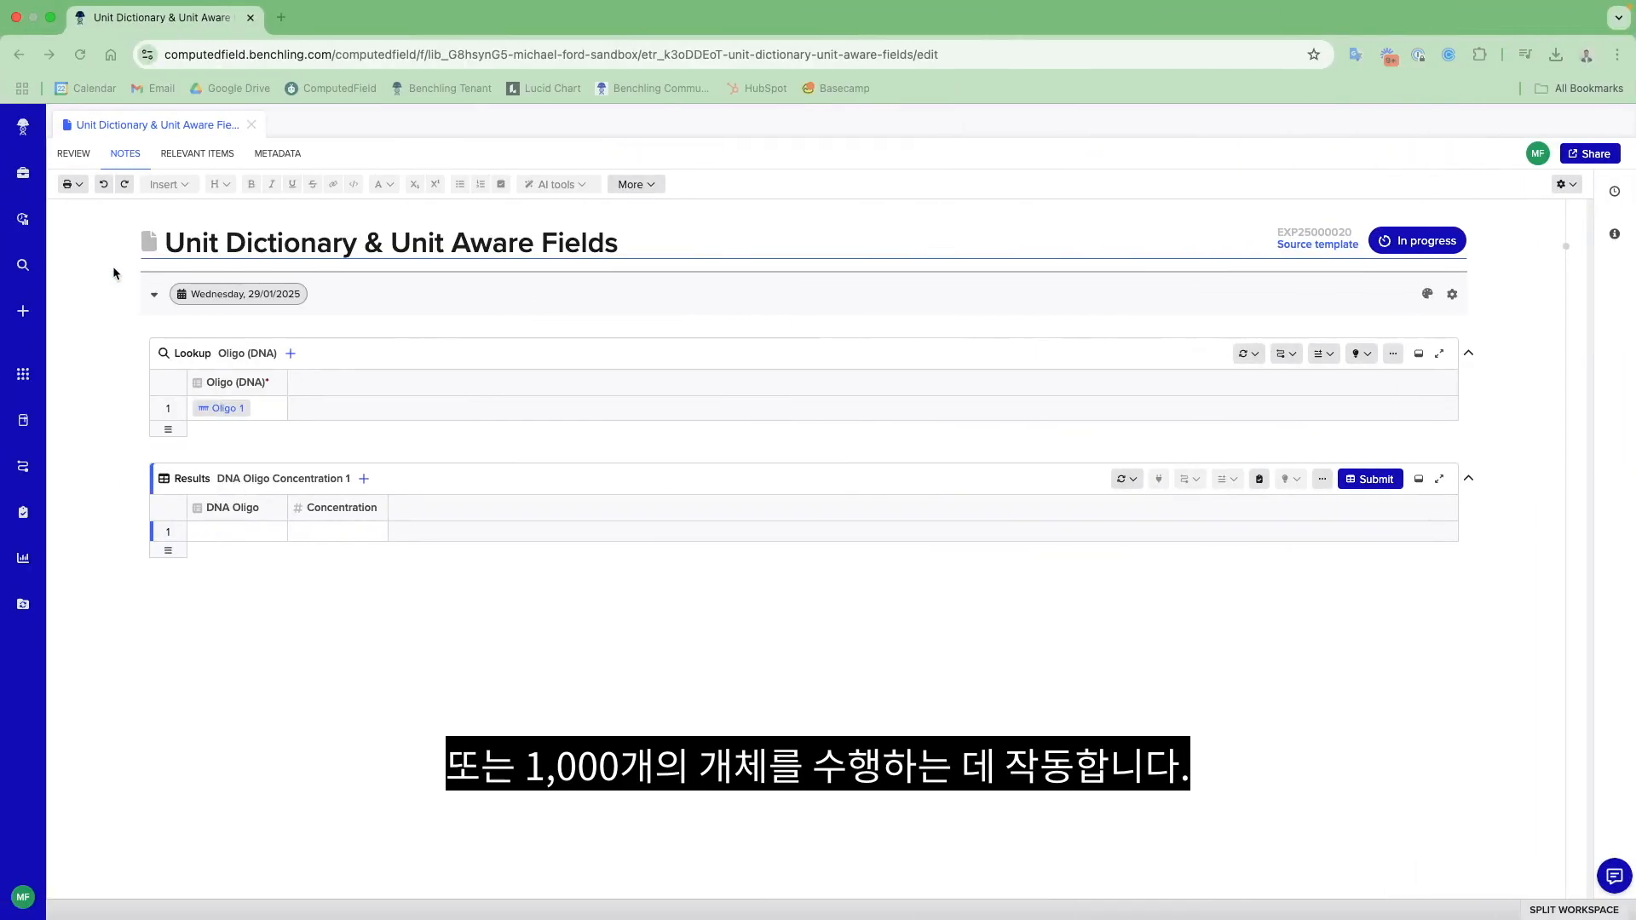
# - Start a spreadsheet import into the DNA Oligo Concentration results table and paste the copied instrument data as raw text
pyautogui.click(364, 480)
pyautogui.click(411, 562)
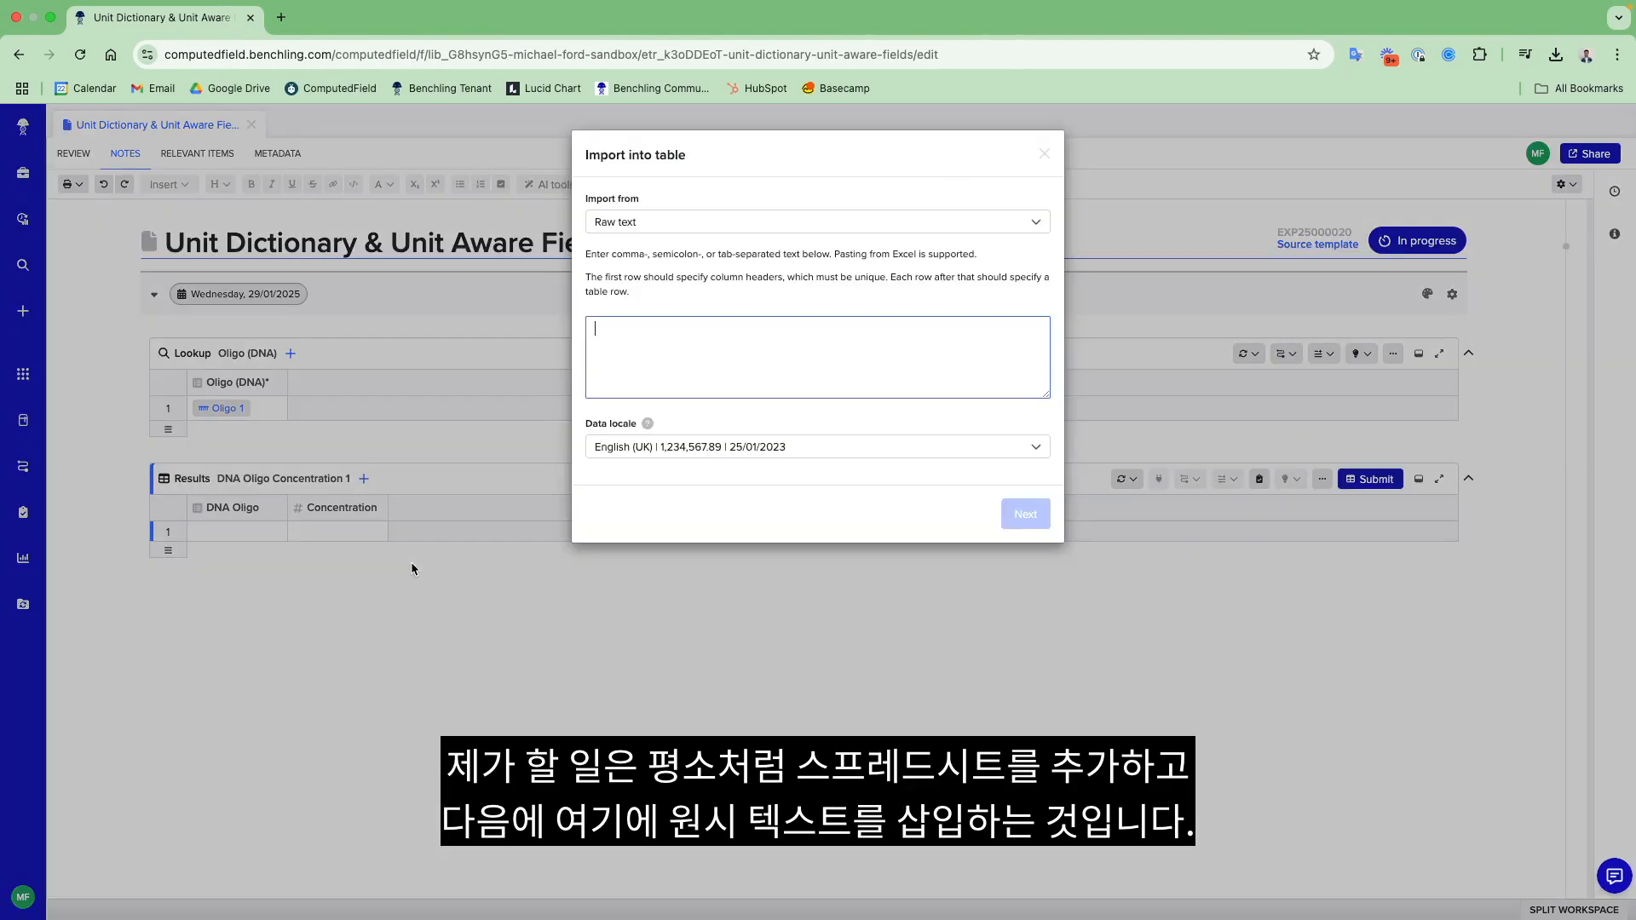
pyautogui.click(676, 221)
pyautogui.click(679, 223)
pyautogui.click(678, 397)
pyautogui.hotkey('ctrl', 'v')
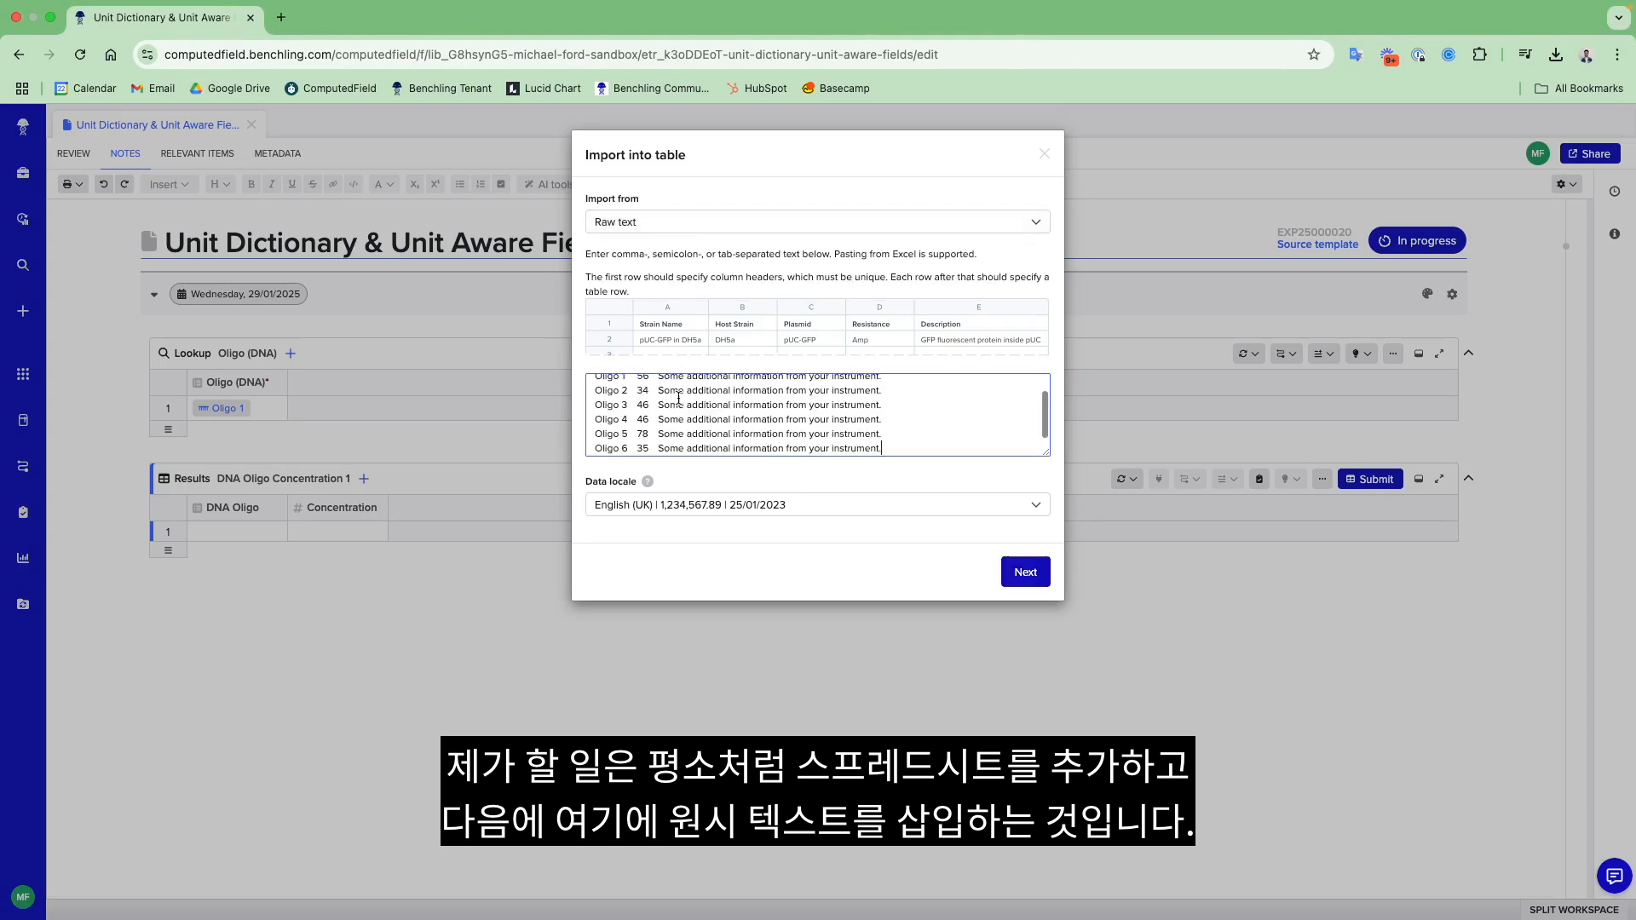
pyautogui.click(1025, 572)
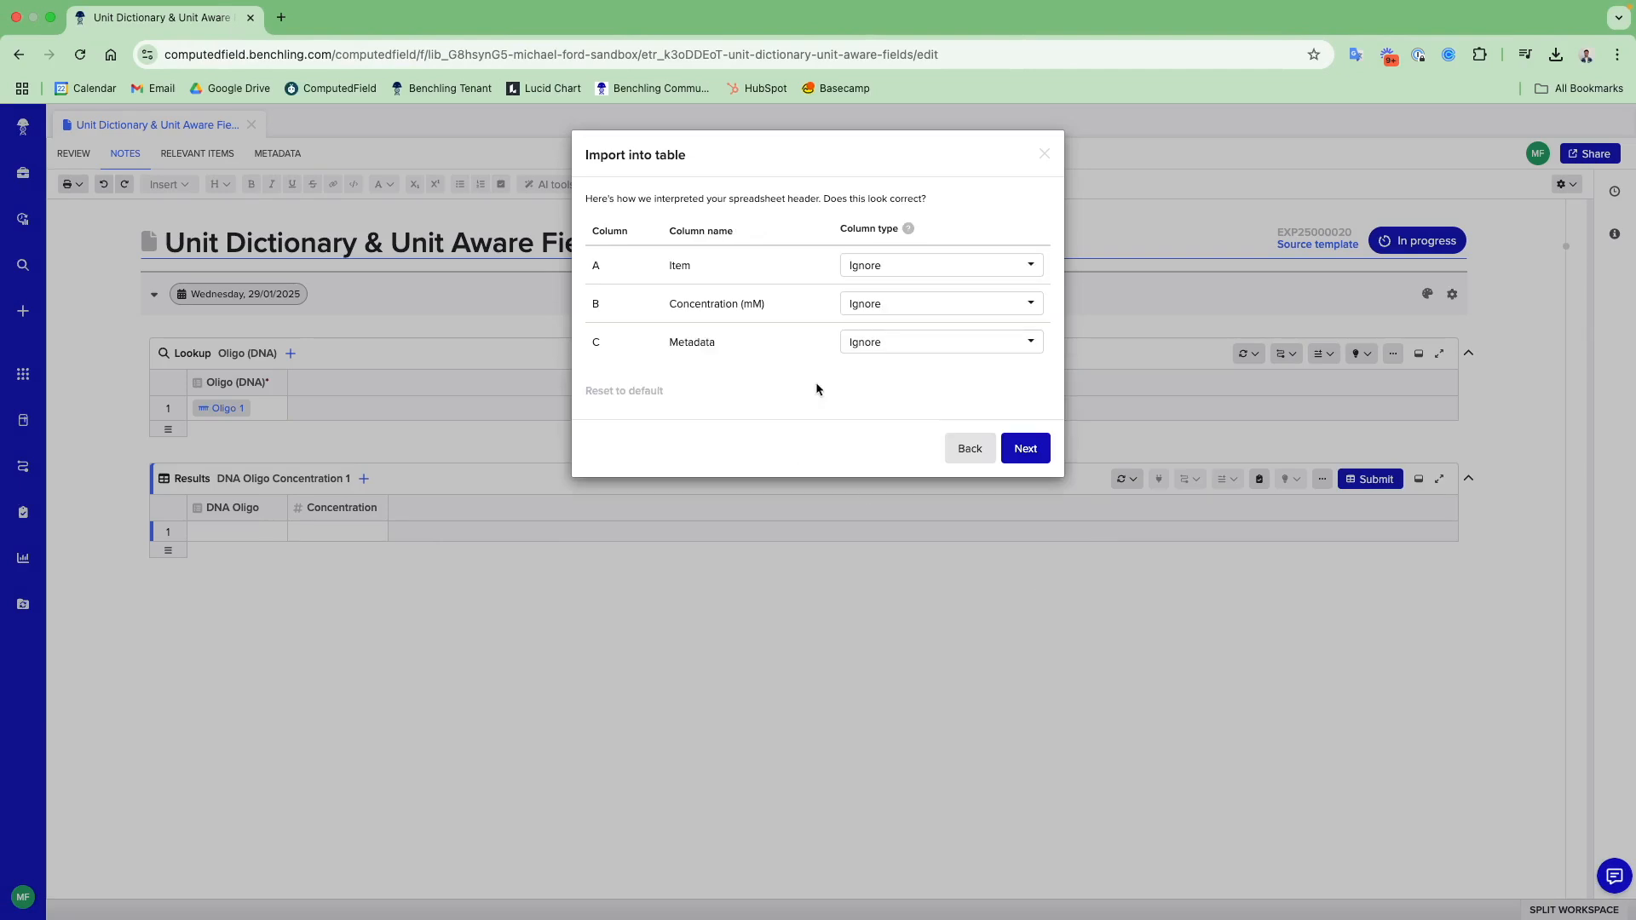
# - Map the Item column to DNA Oligo and Concentration (mM) to the Concentration result field, leaving Metadata ignored
pyautogui.click(892, 261)
pyautogui.moveTo(900, 294)
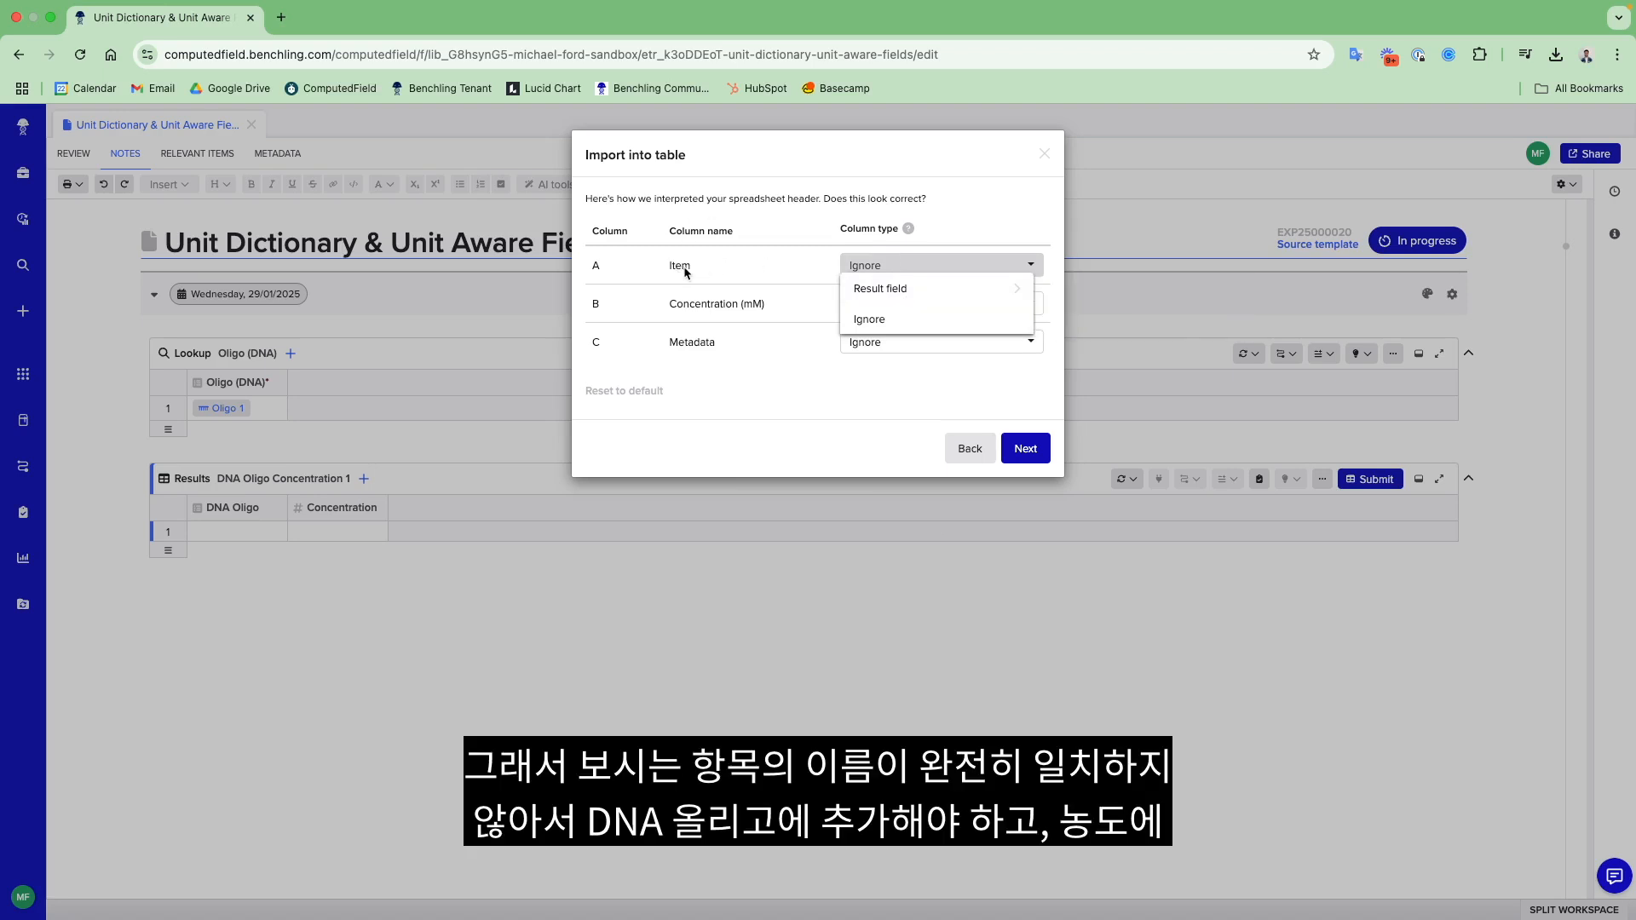
pyautogui.click(1116, 291)
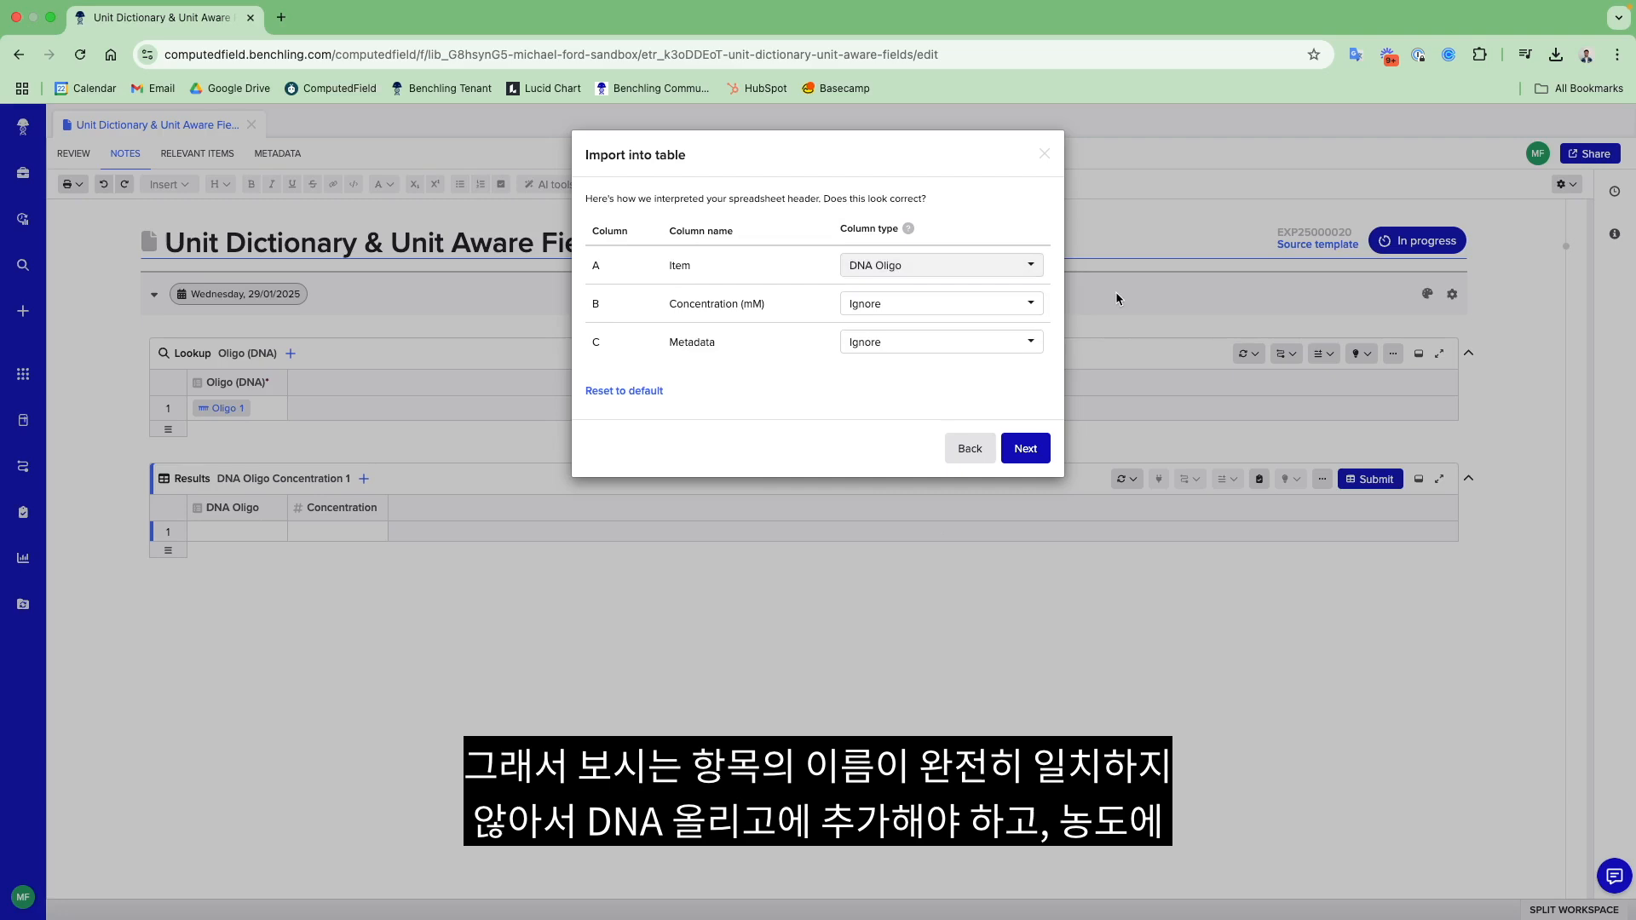
pyautogui.click(950, 307)
pyautogui.moveTo(968, 329)
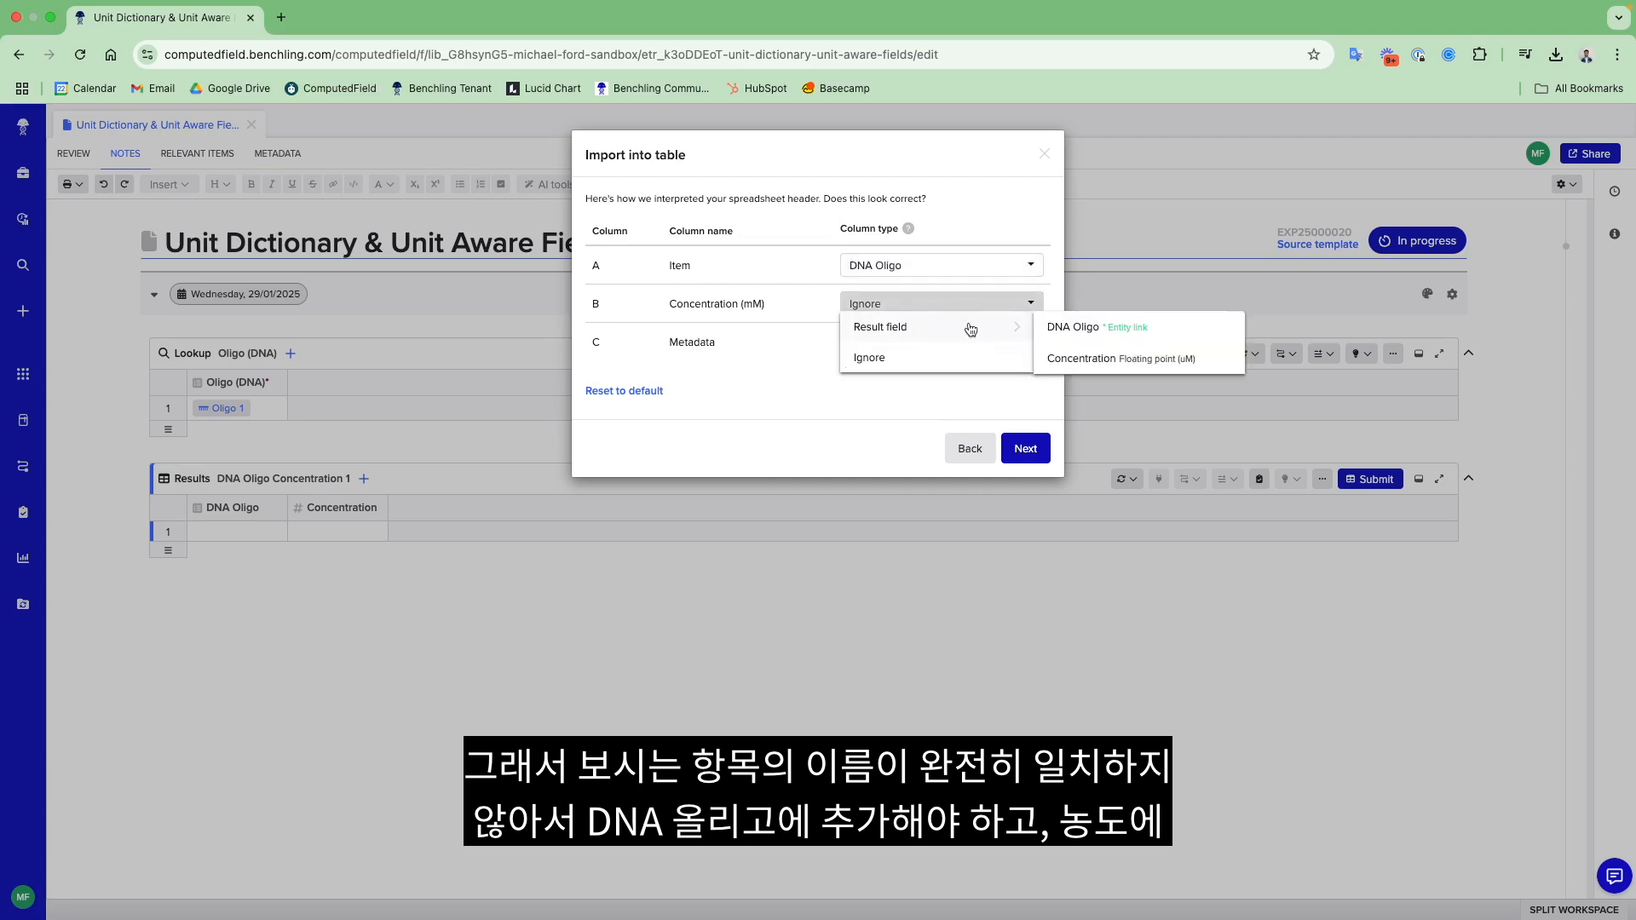
pyautogui.click(1120, 359)
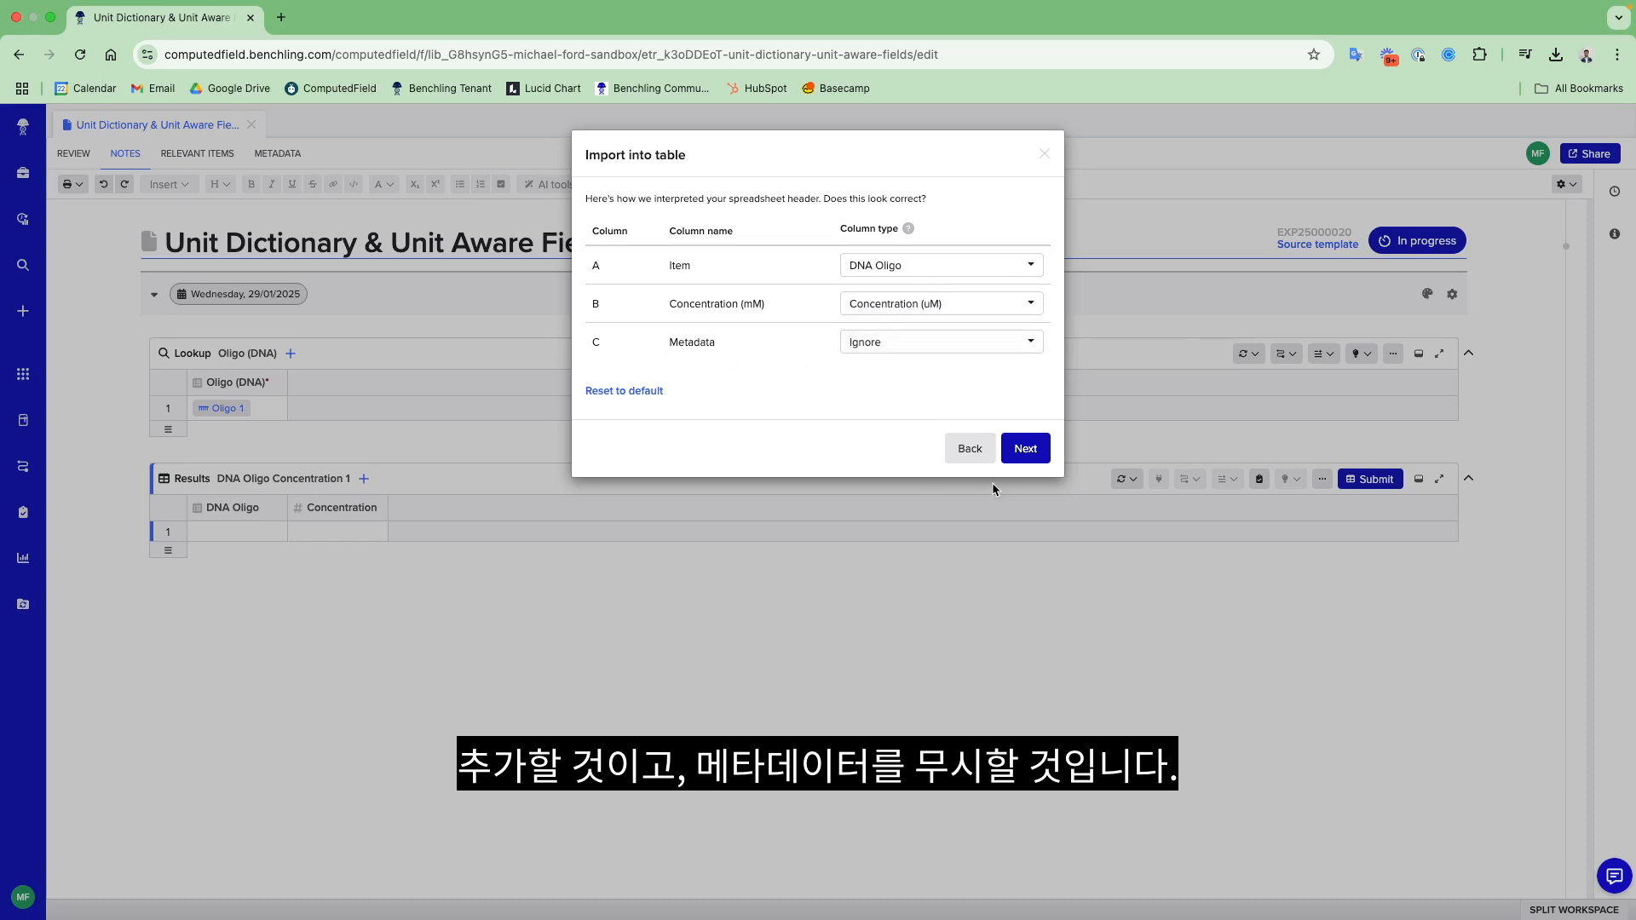
pyautogui.click(1029, 453)
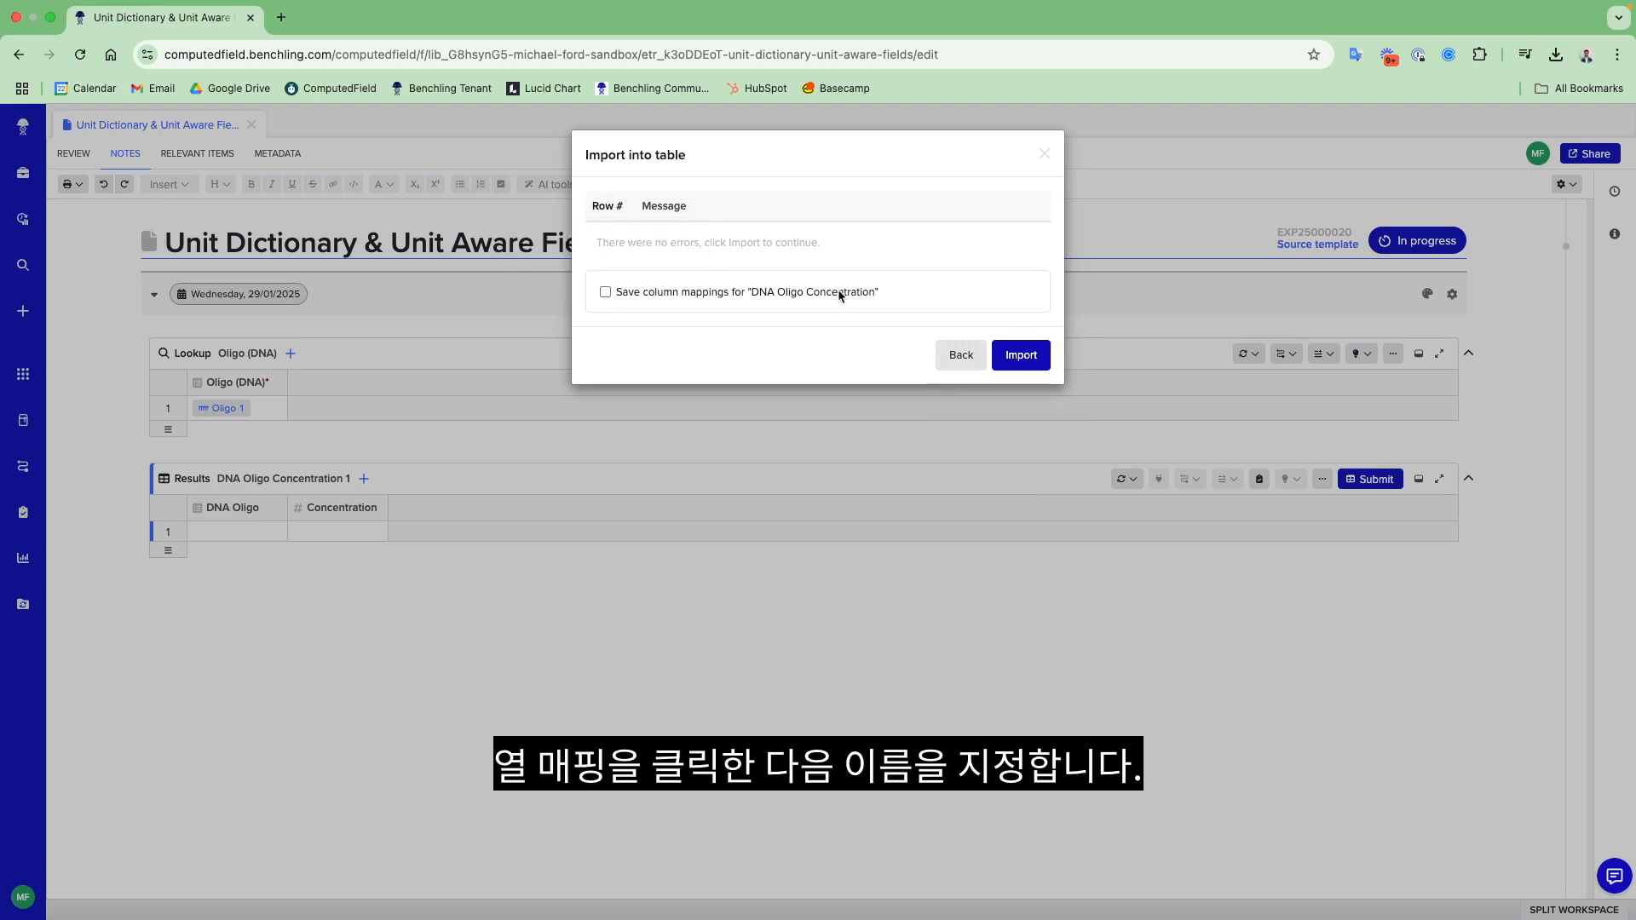
# - Save the column mappings as "DNA Oligo Concentration Instrument A Outp" and import the data into the results table
pyautogui.click(604, 292)
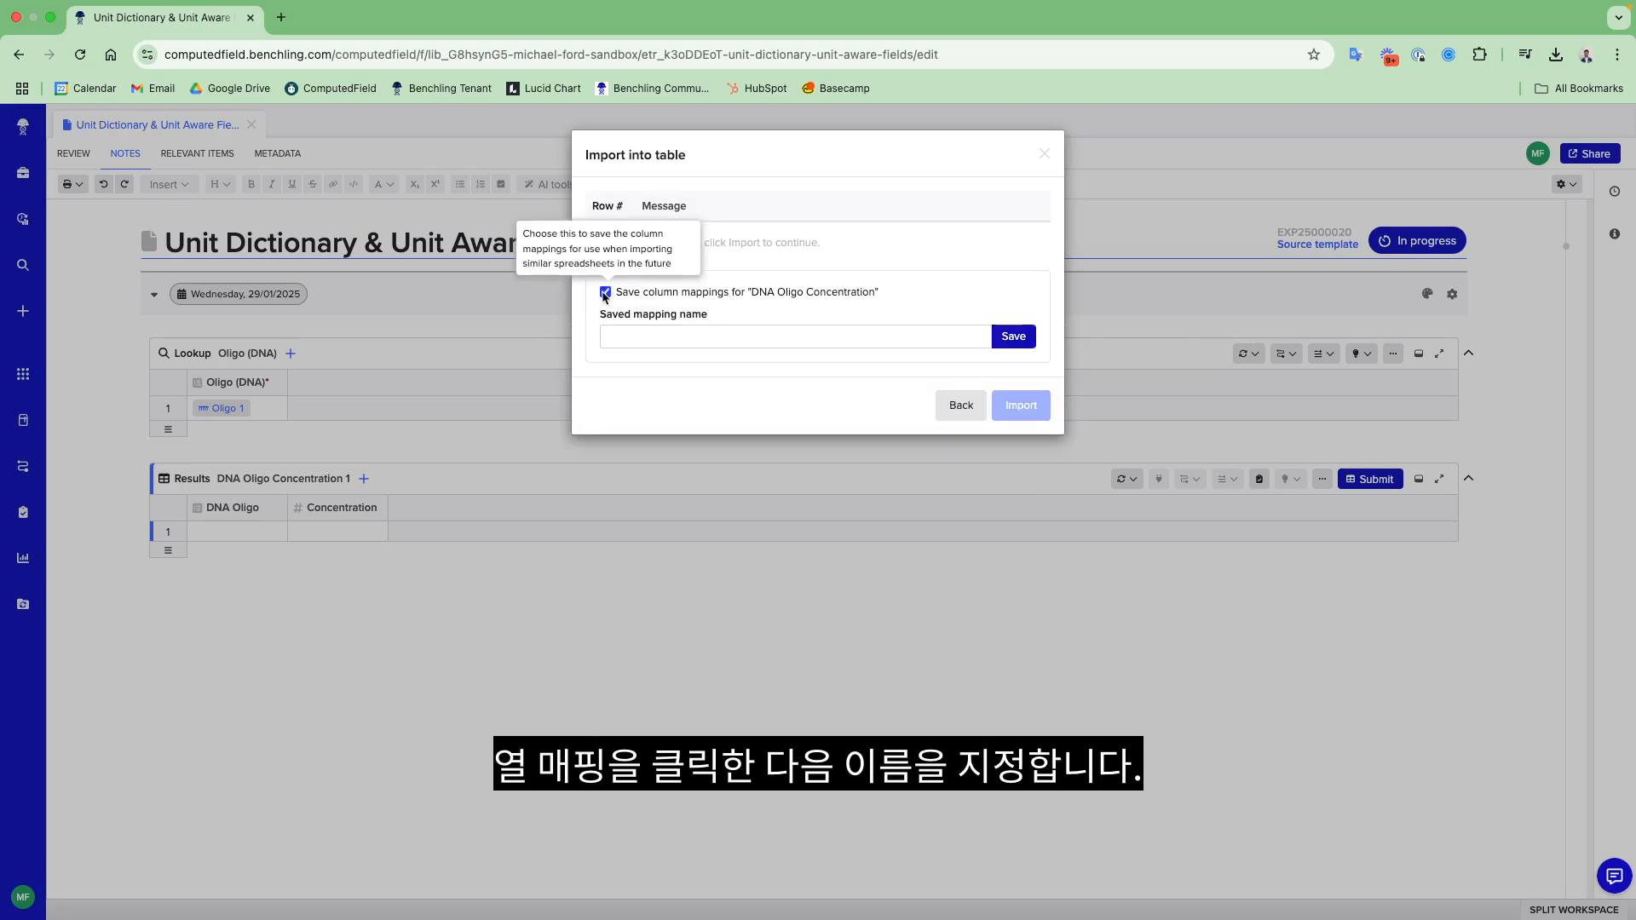
pyautogui.click(654, 329)
pyautogui.write('D')
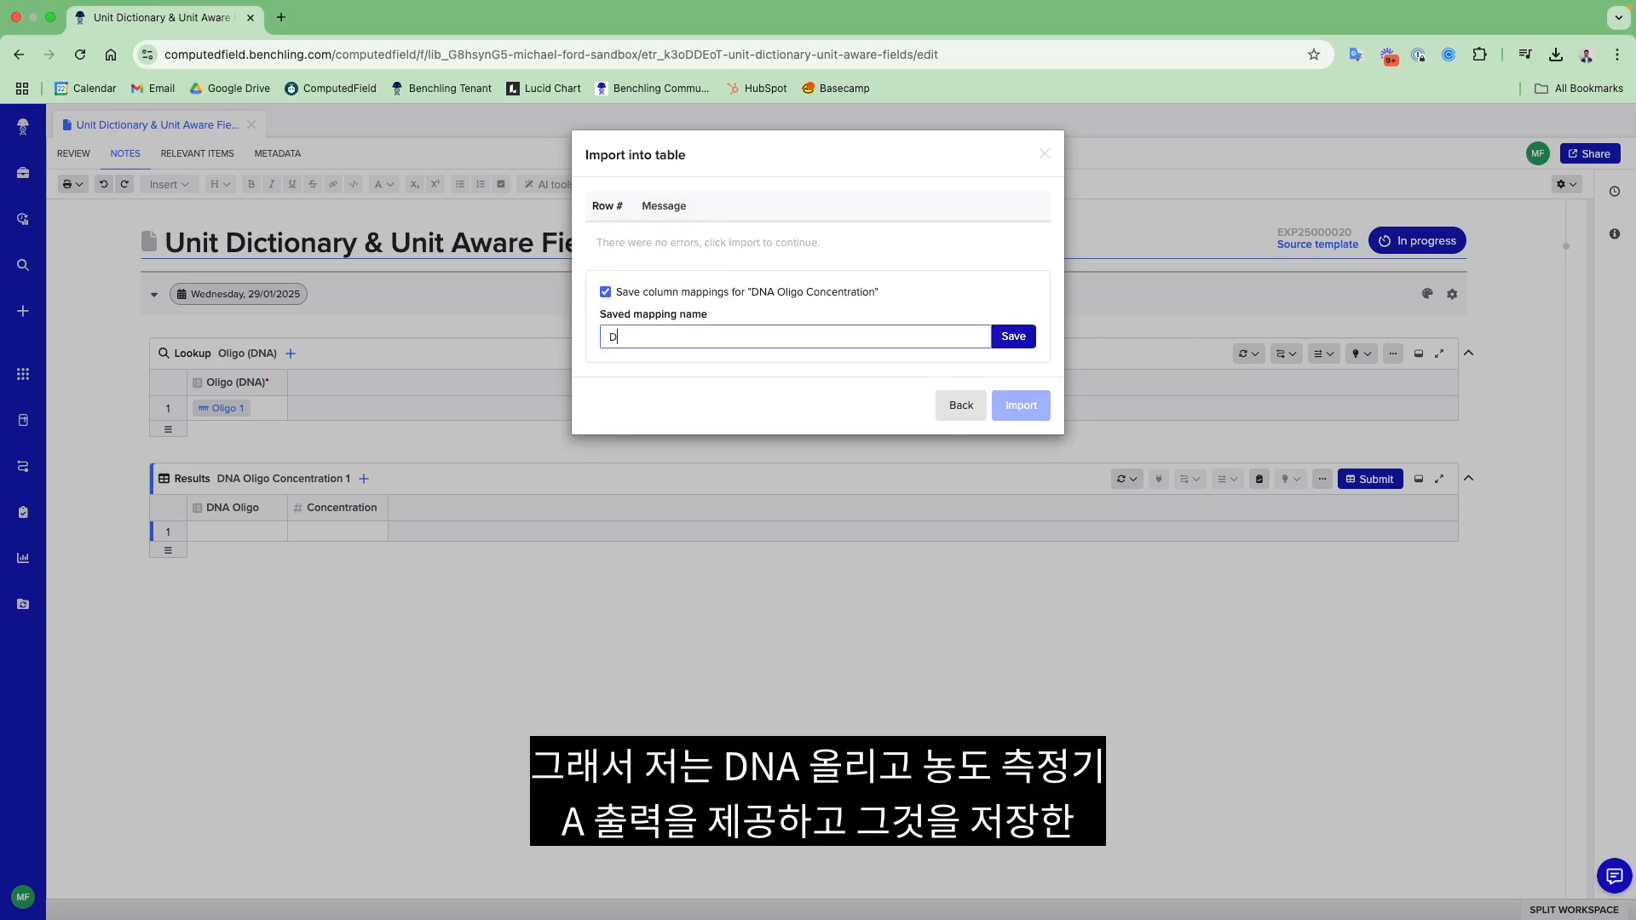
pyautogui.write('NA Oligo Concentration Instrument A Output')
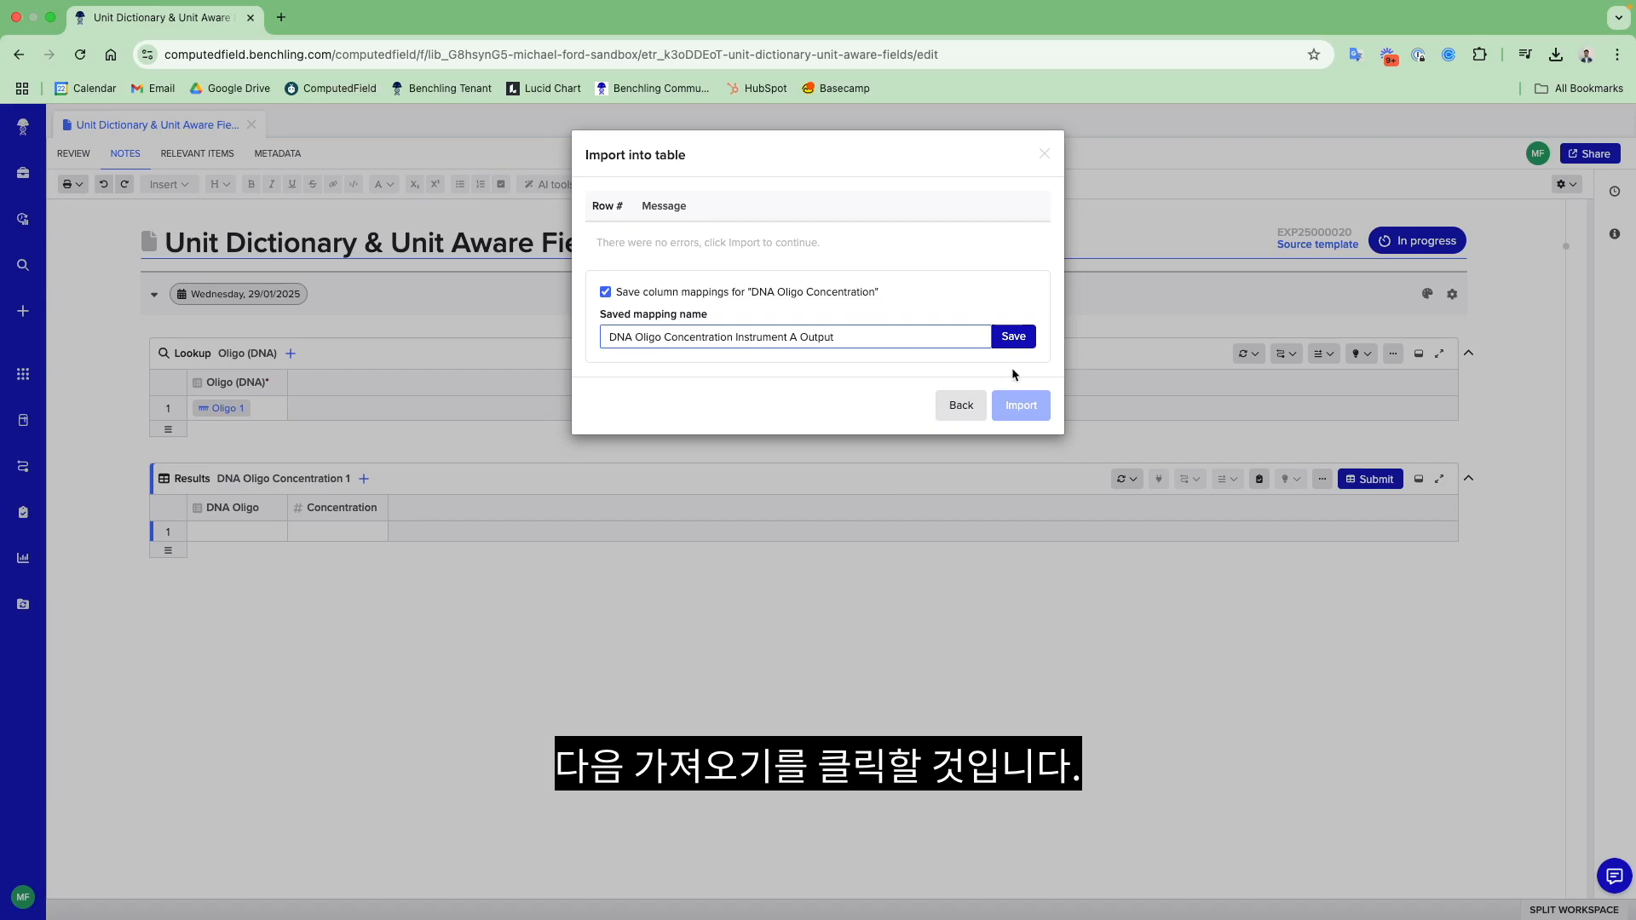
pyautogui.click(1013, 336)
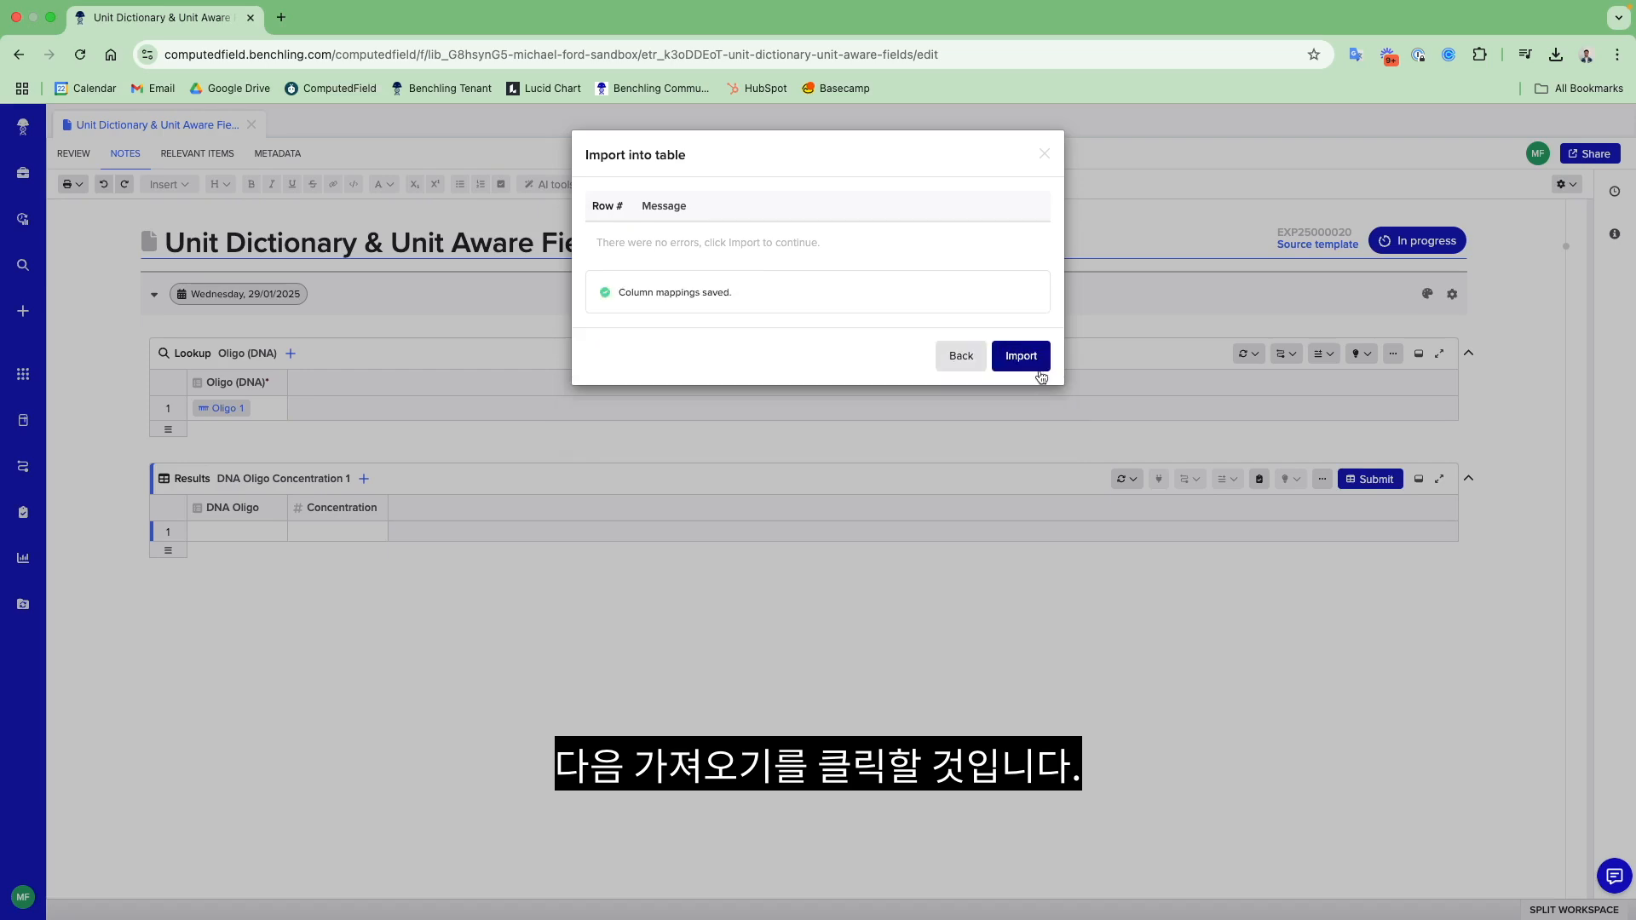
pyautogui.click(1029, 367)
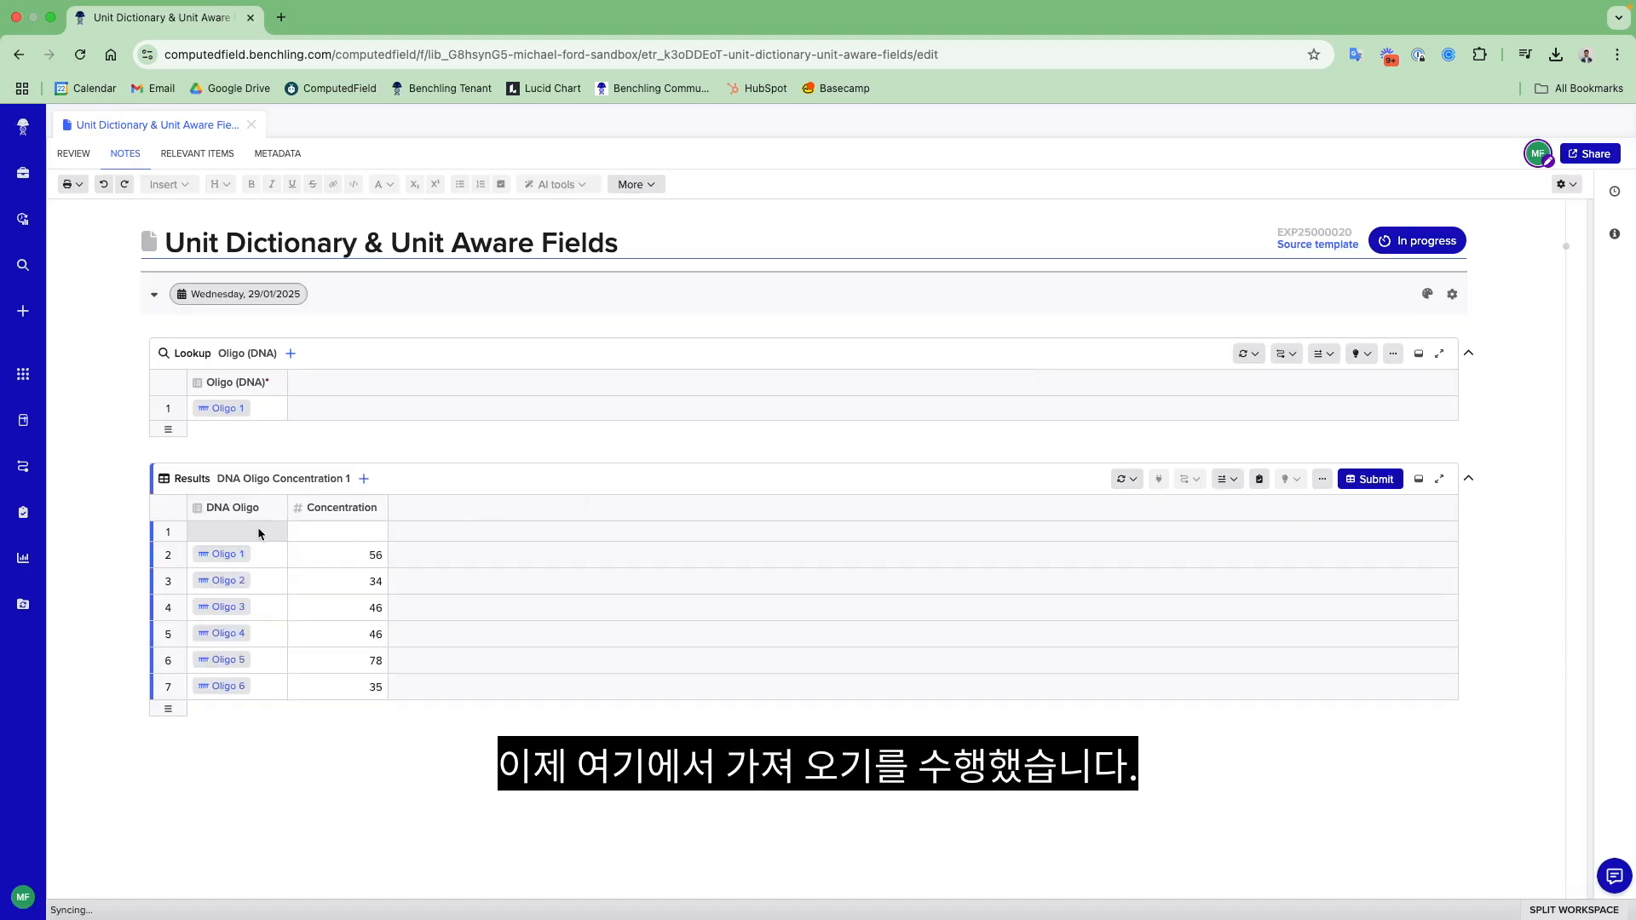
# - Delete the blank first row of the results table and clear the imported oligo rows
pyautogui.rightClick(203, 537)
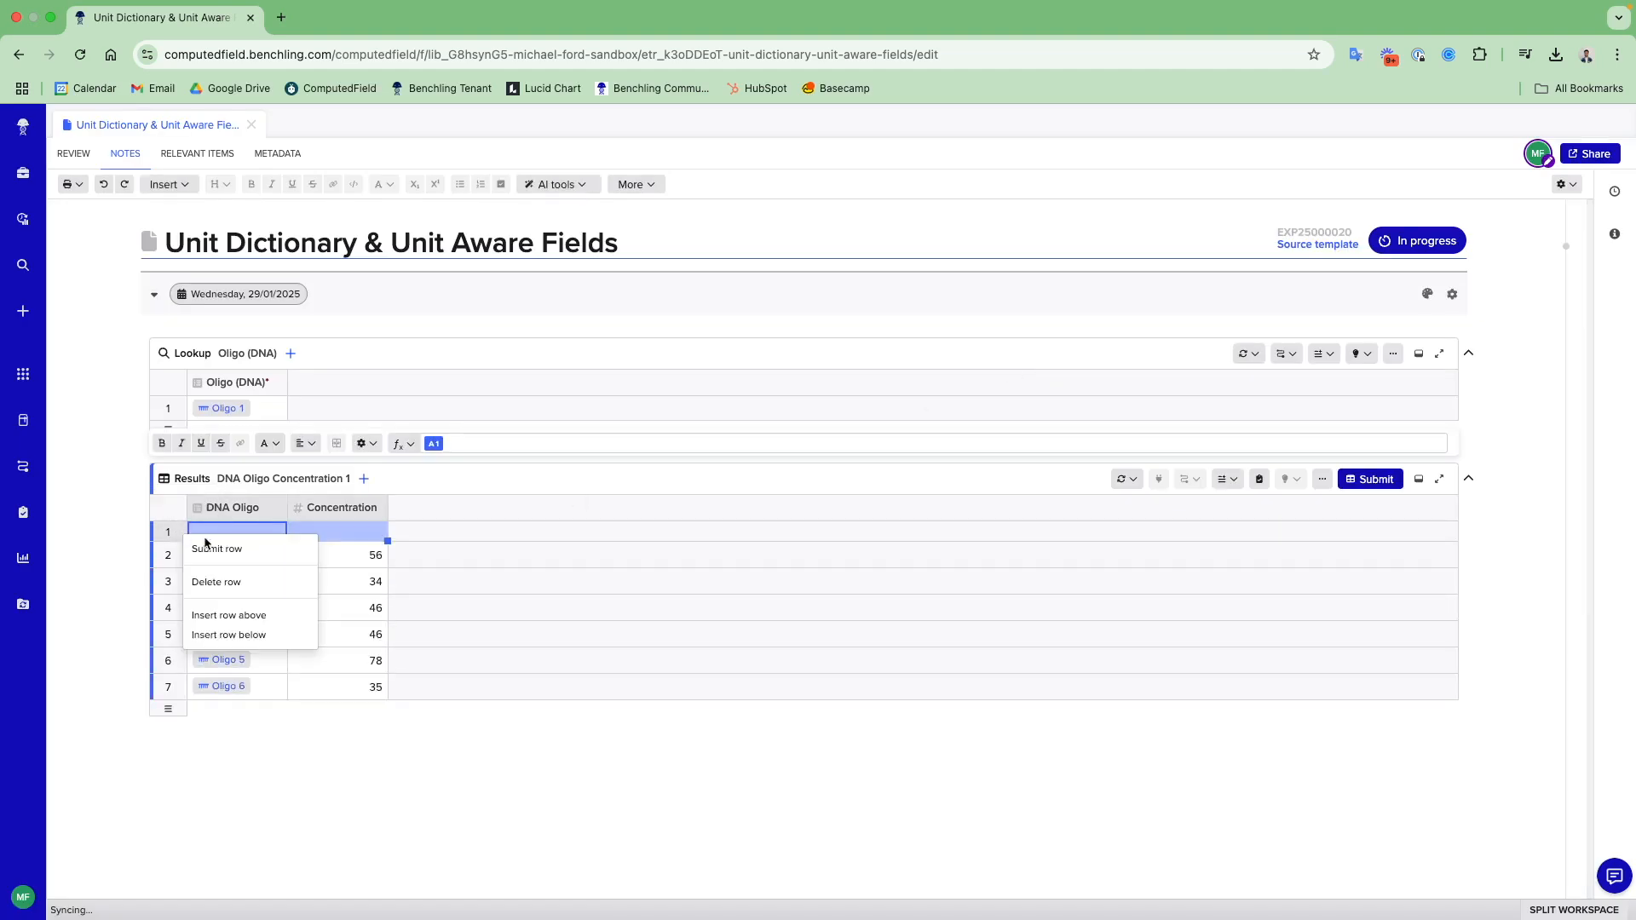
pyautogui.click(226, 581)
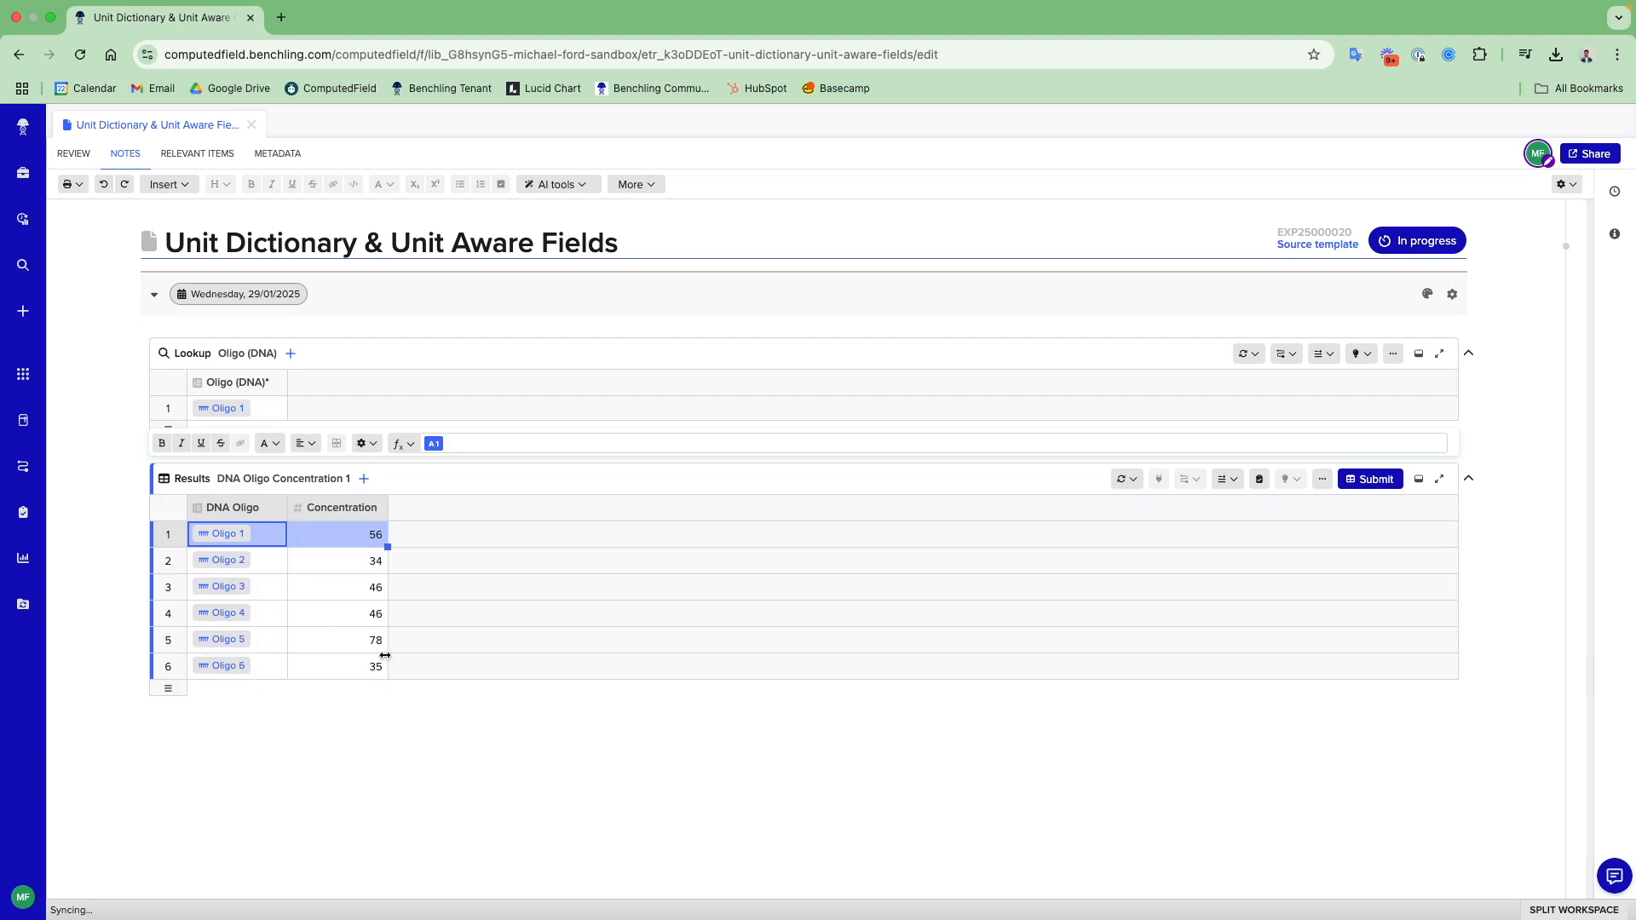
pyautogui.keyDown('shift'); pyautogui.click(341, 665); pyautogui.keyUp('shift')
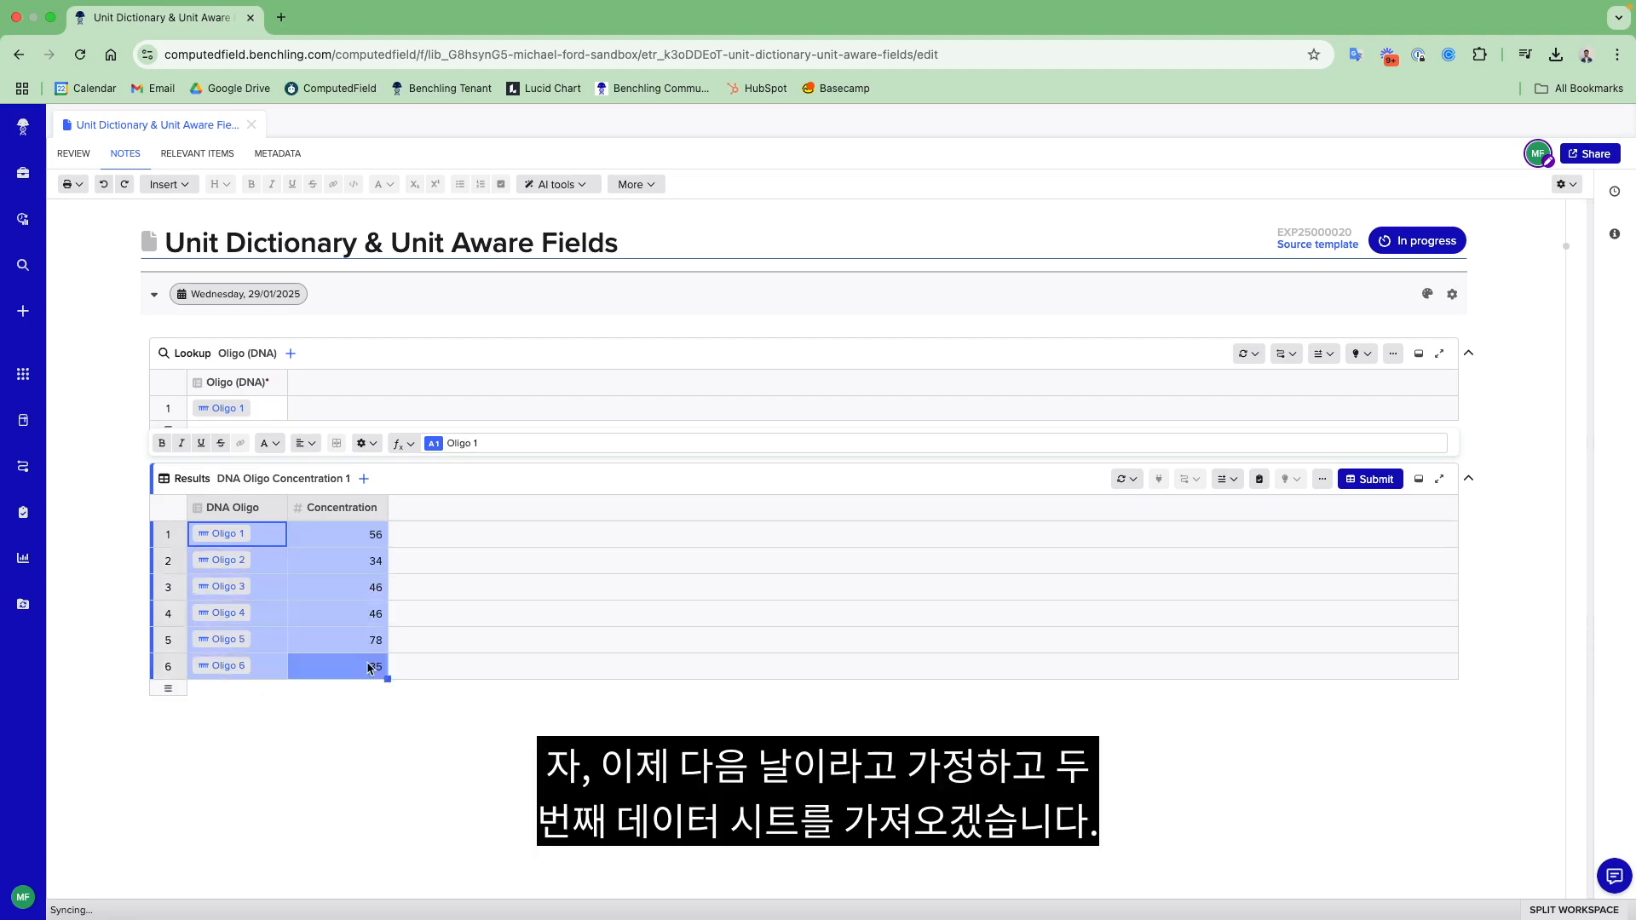
pyautogui.press('Delete')
# - Switch to Numbers and select the entire instrument data table on Sheet 2
pyautogui.hotkey('ctrl', 'Right')
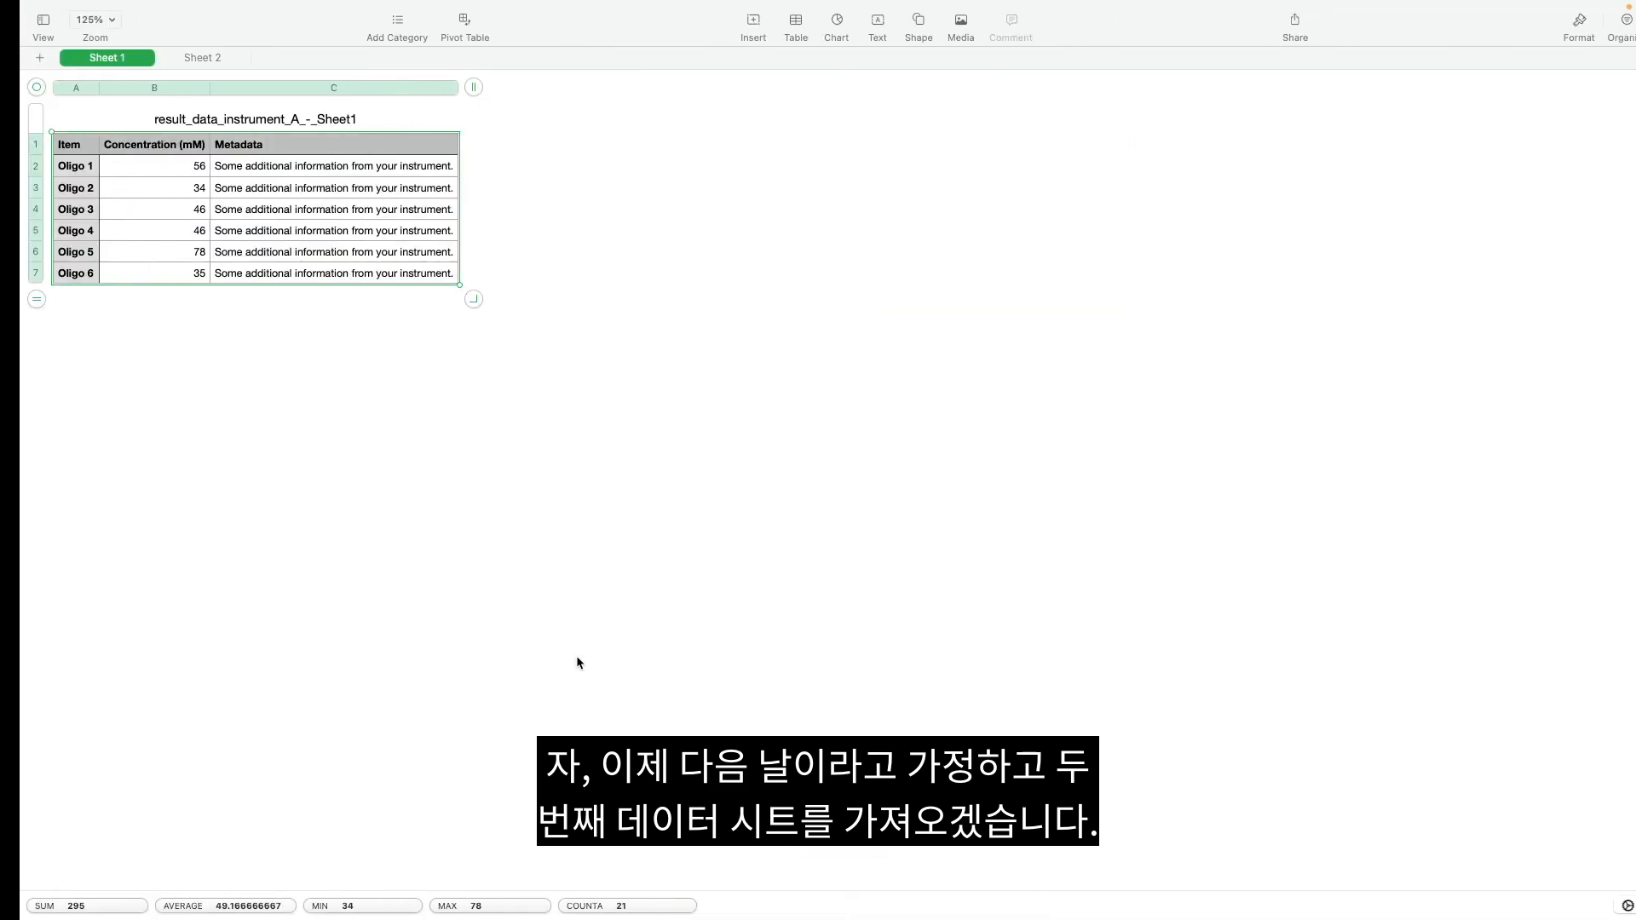
pyautogui.click(182, 58)
pyautogui.click(100, 147)
pyautogui.moveTo(100, 149); pyautogui.dragTo(347, 292)
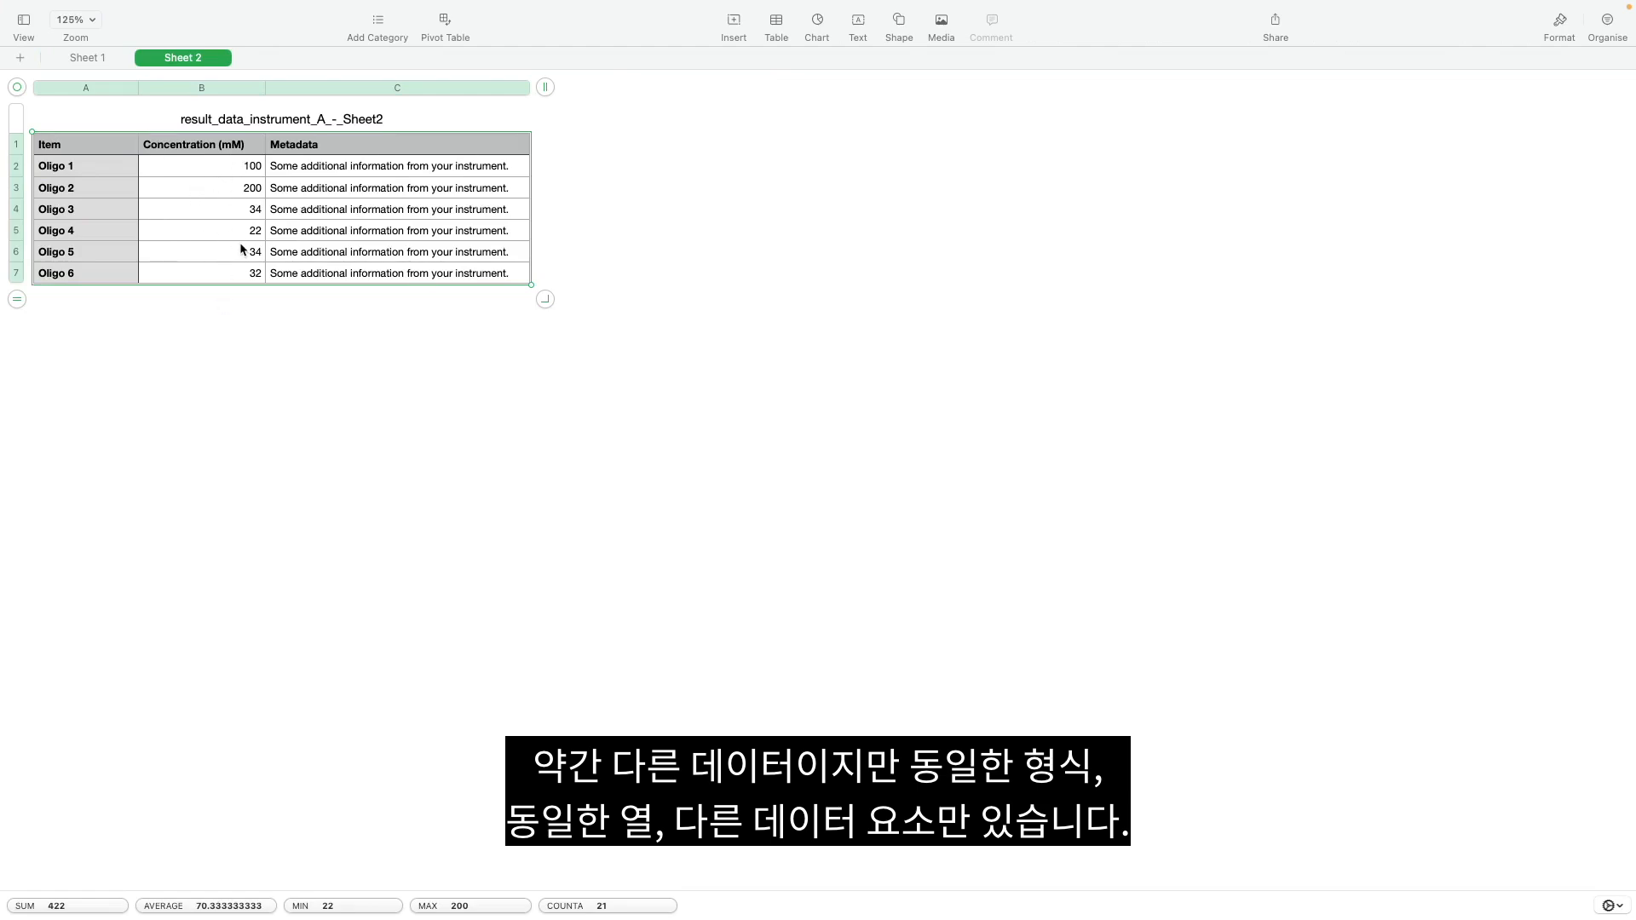
# - Switch to Benchling and load the copied Sheet 2 data as raw text into the DNA Oligo Concentration 1 table's import
pyautogui.hotkey('ctrl', 'Left')
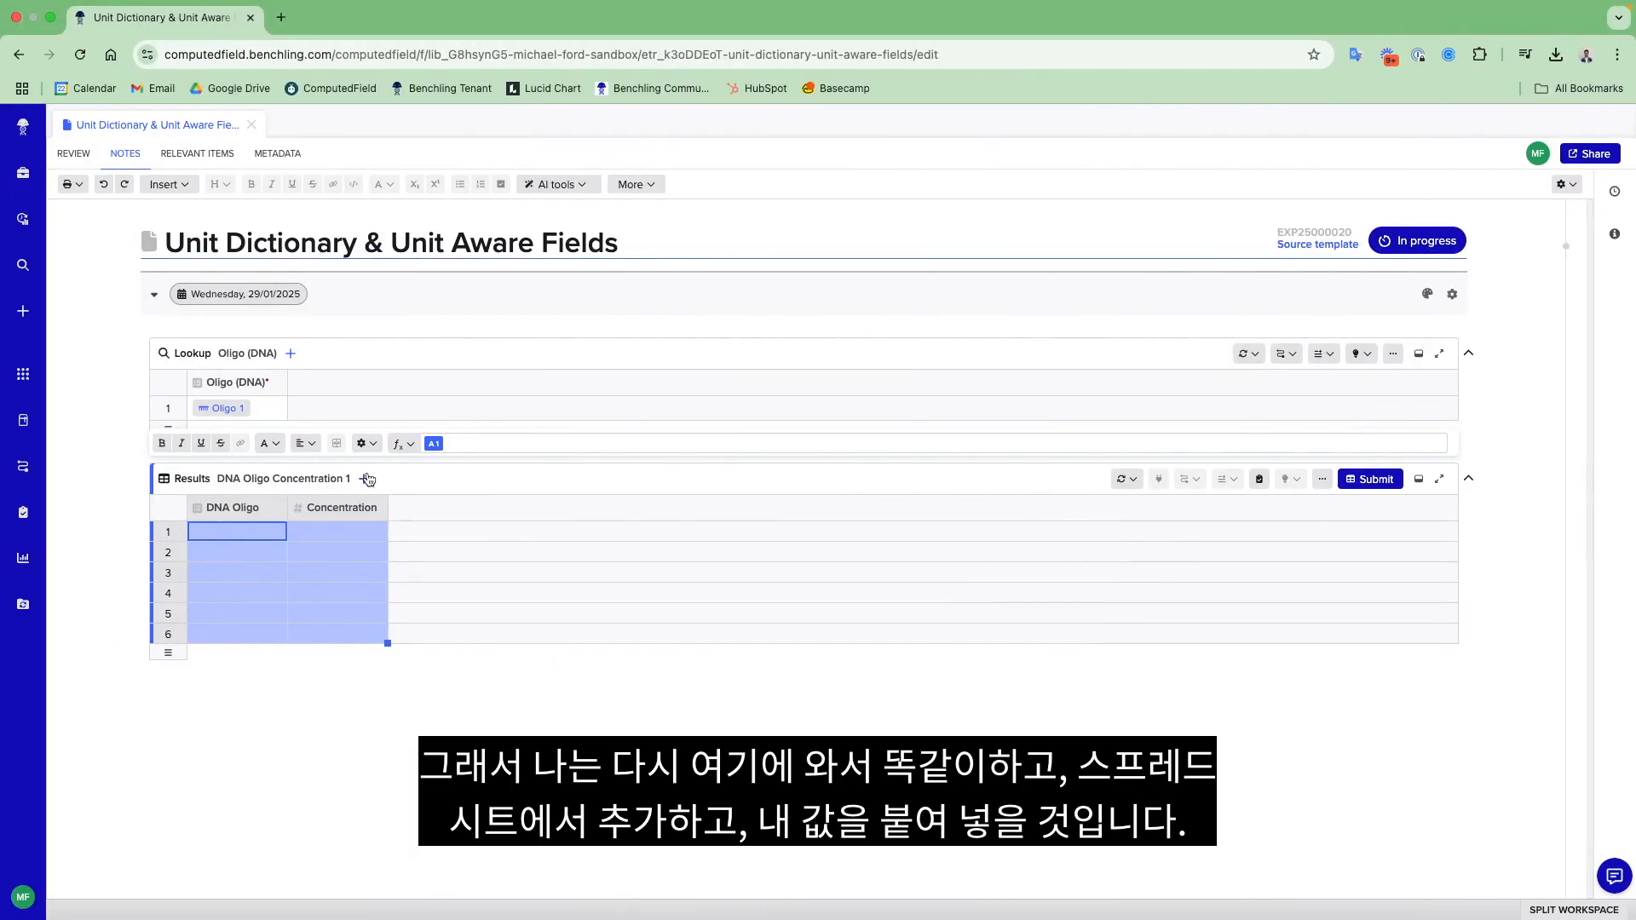
pyautogui.click(364, 479)
pyautogui.click(448, 569)
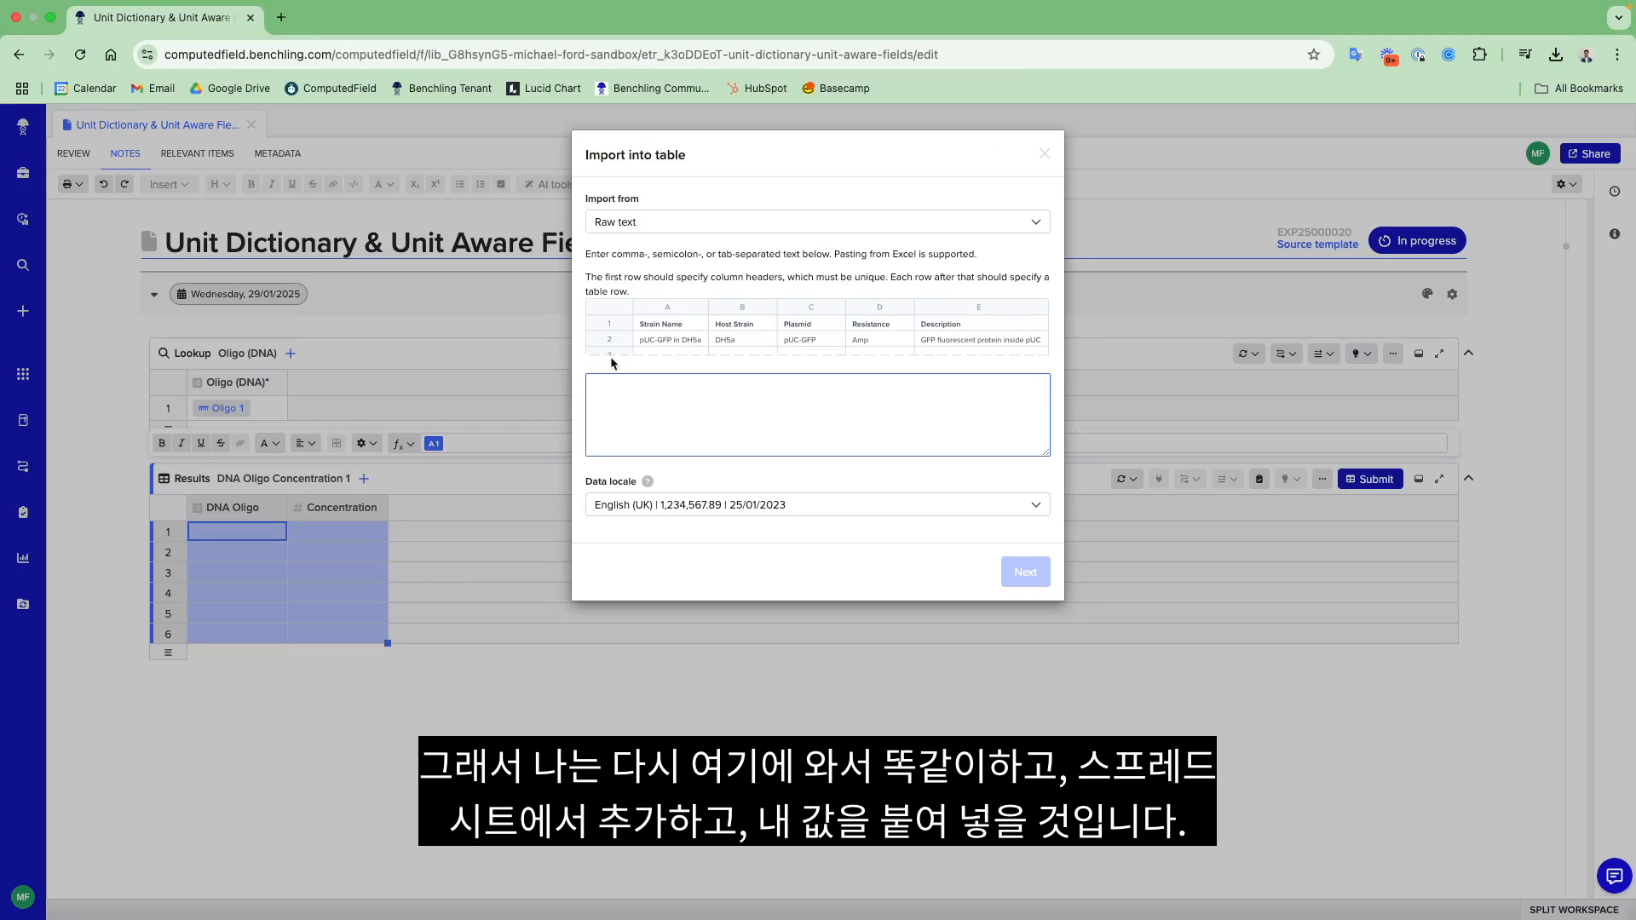
pyautogui.hotkey('ctrl', 'v')
pyautogui.click(1009, 571)
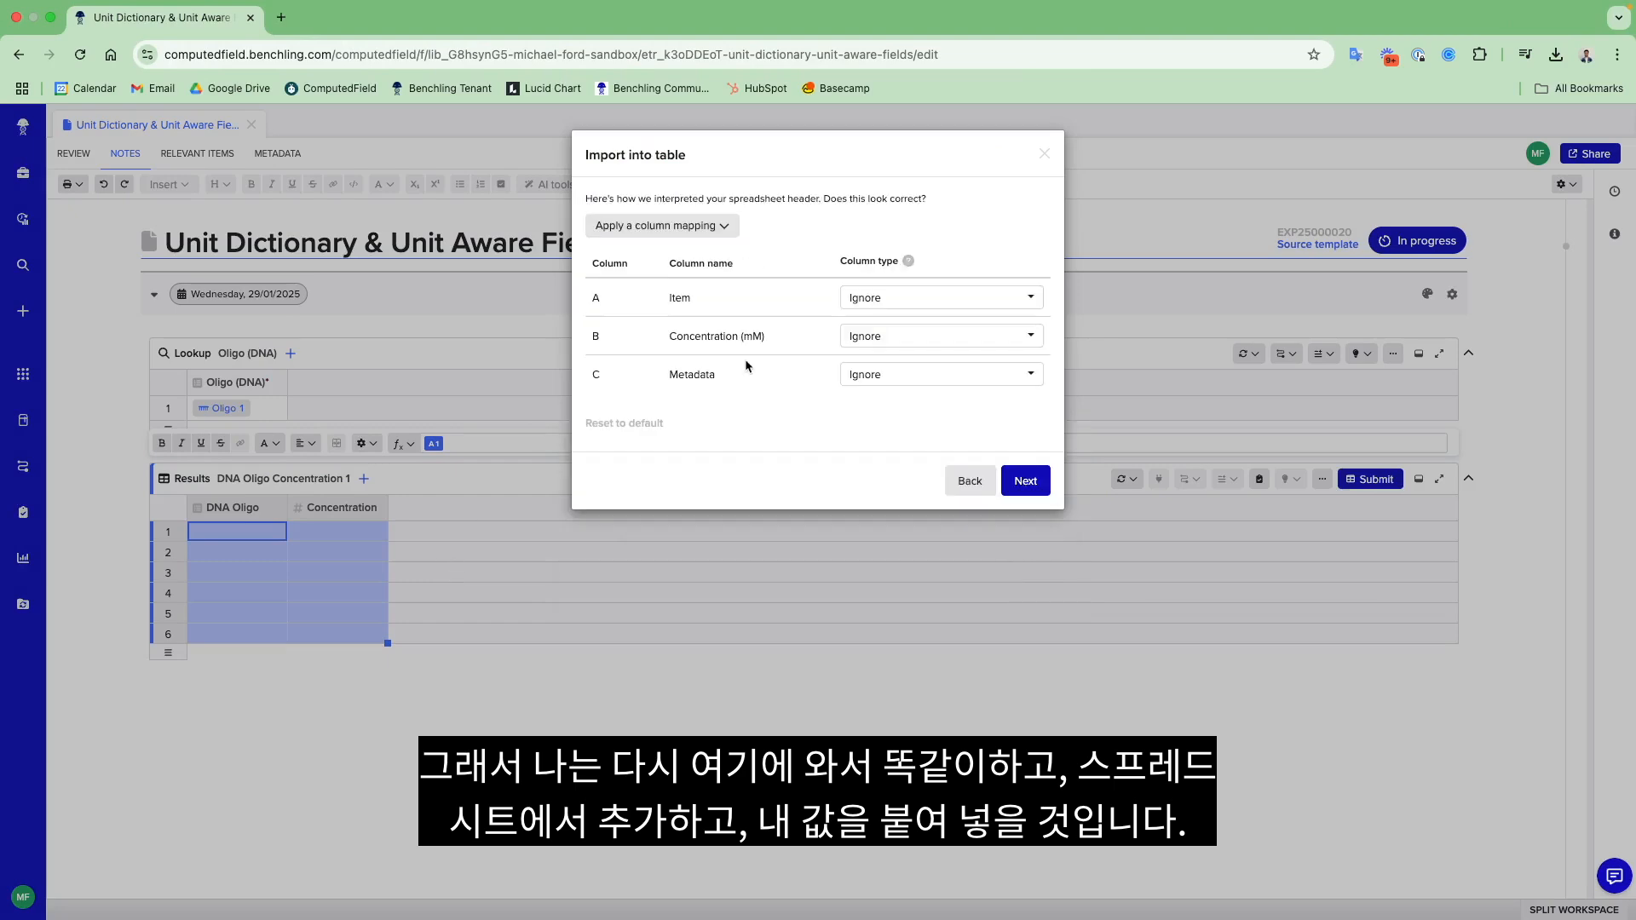
# - Apply the saved "DNA Oligo Concentration Instrument A Output" column mapping and import the data into the results table
pyautogui.click(654, 232)
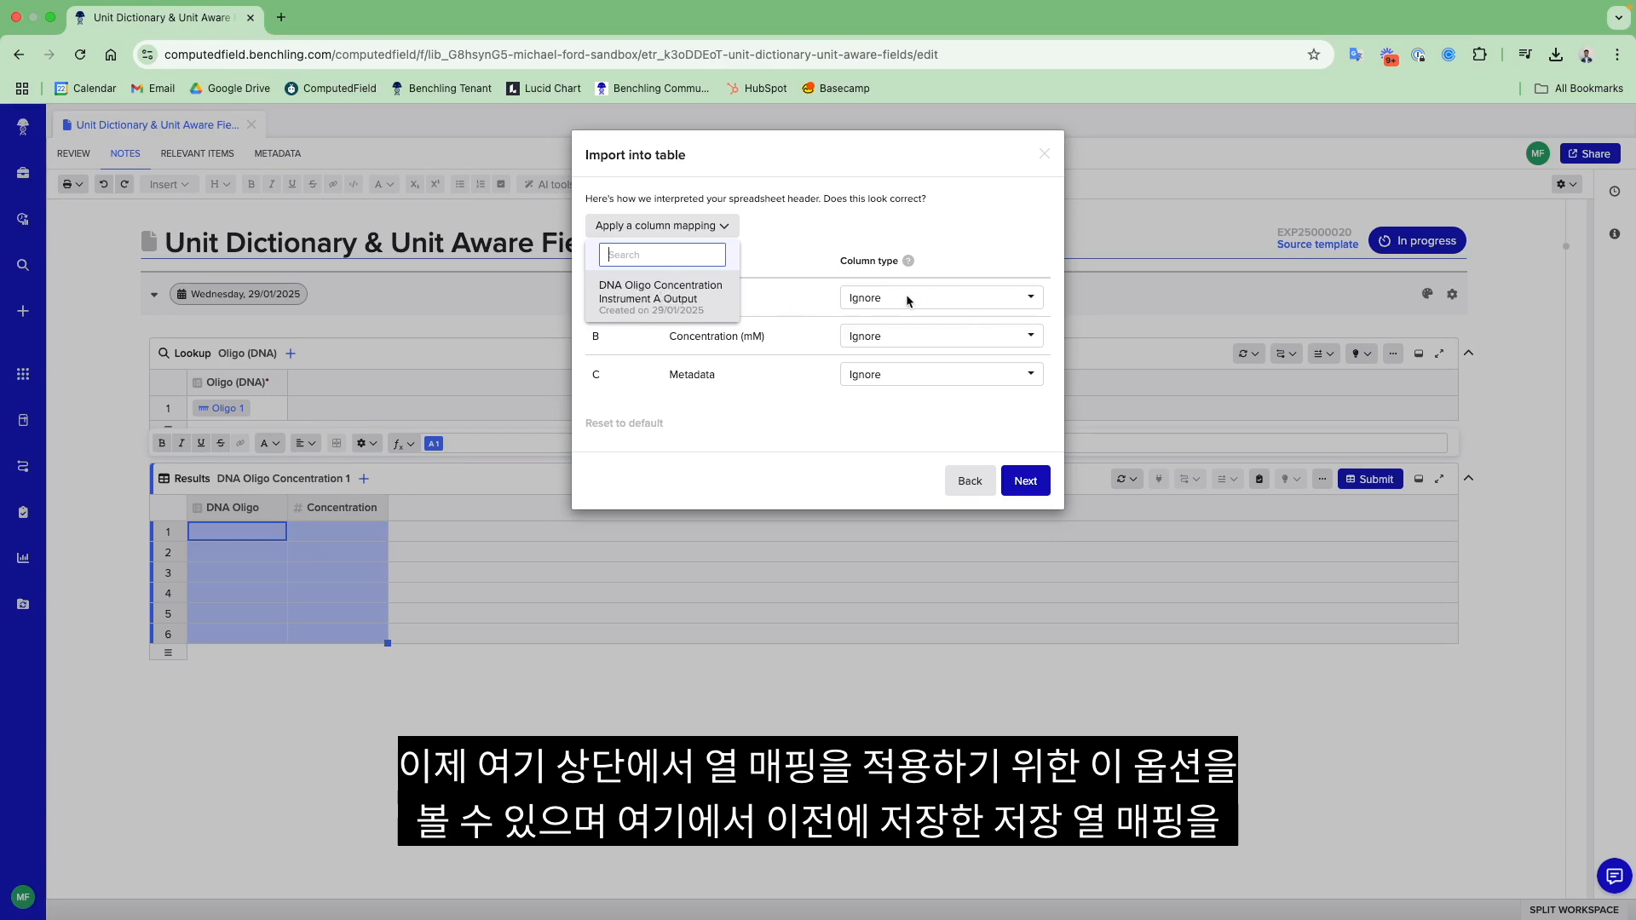
pyautogui.click(702, 310)
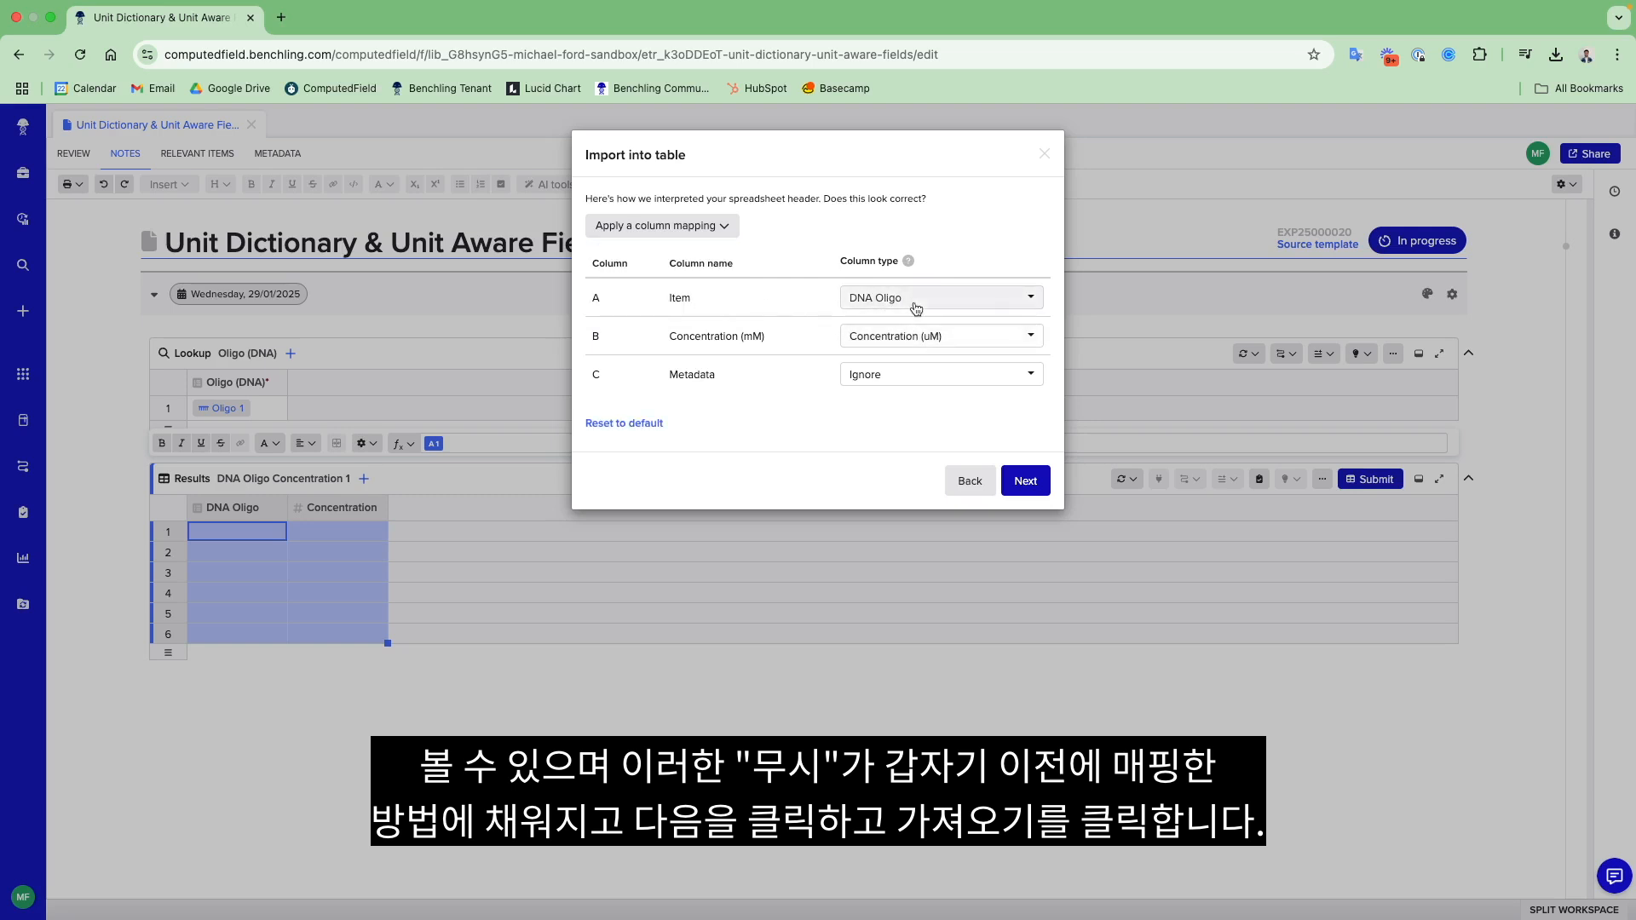
pyautogui.click(1030, 482)
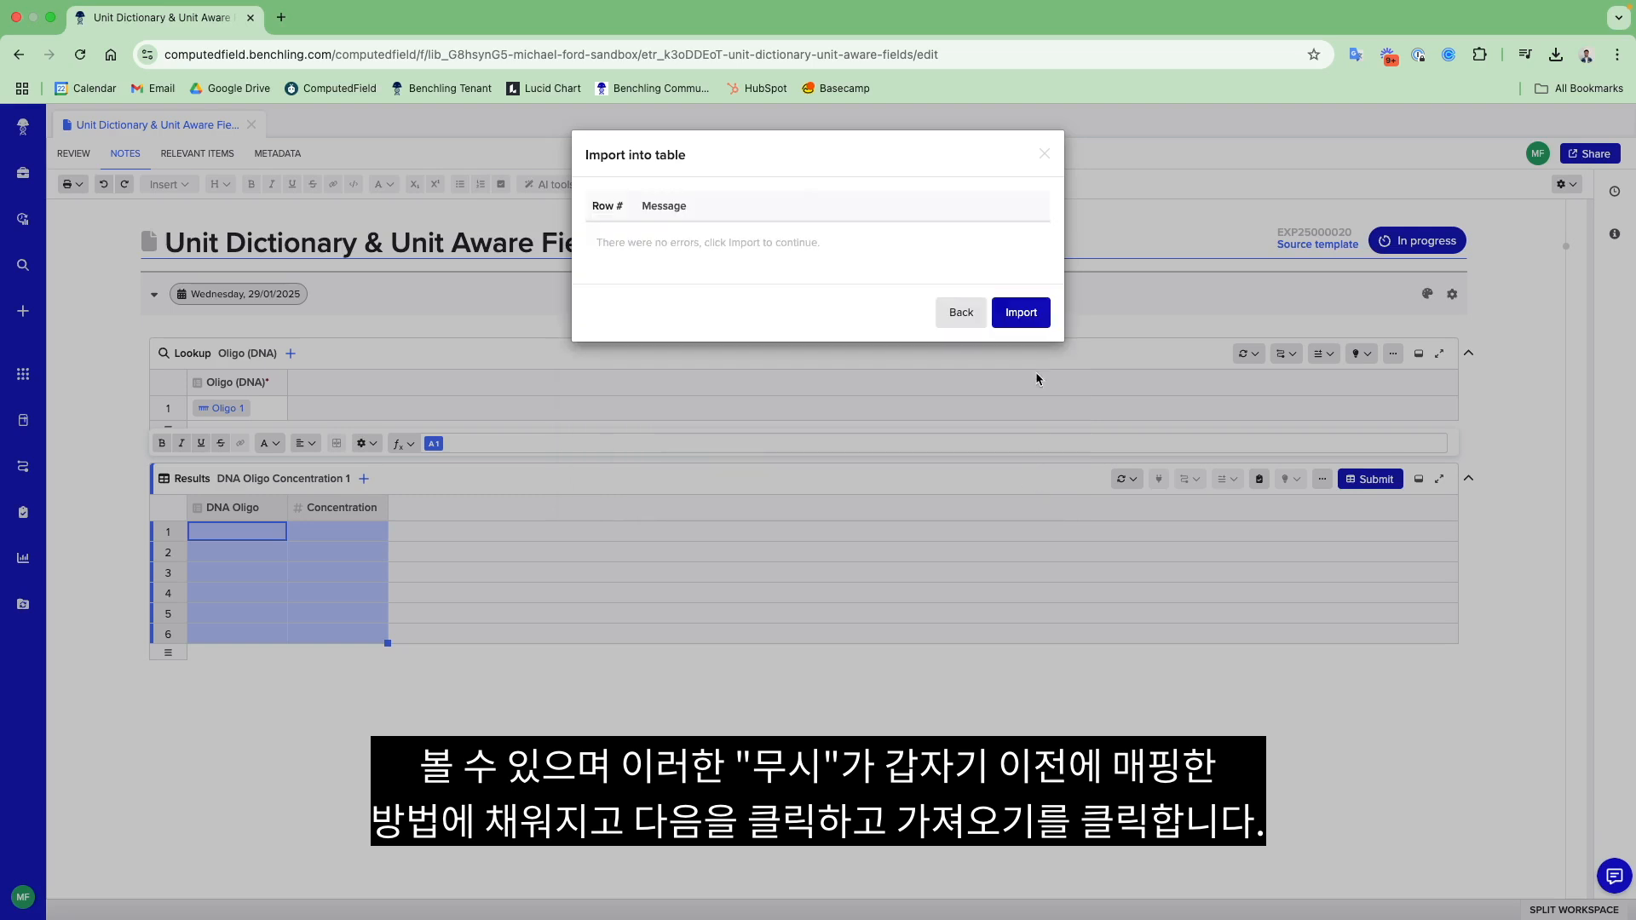
pyautogui.click(1028, 314)
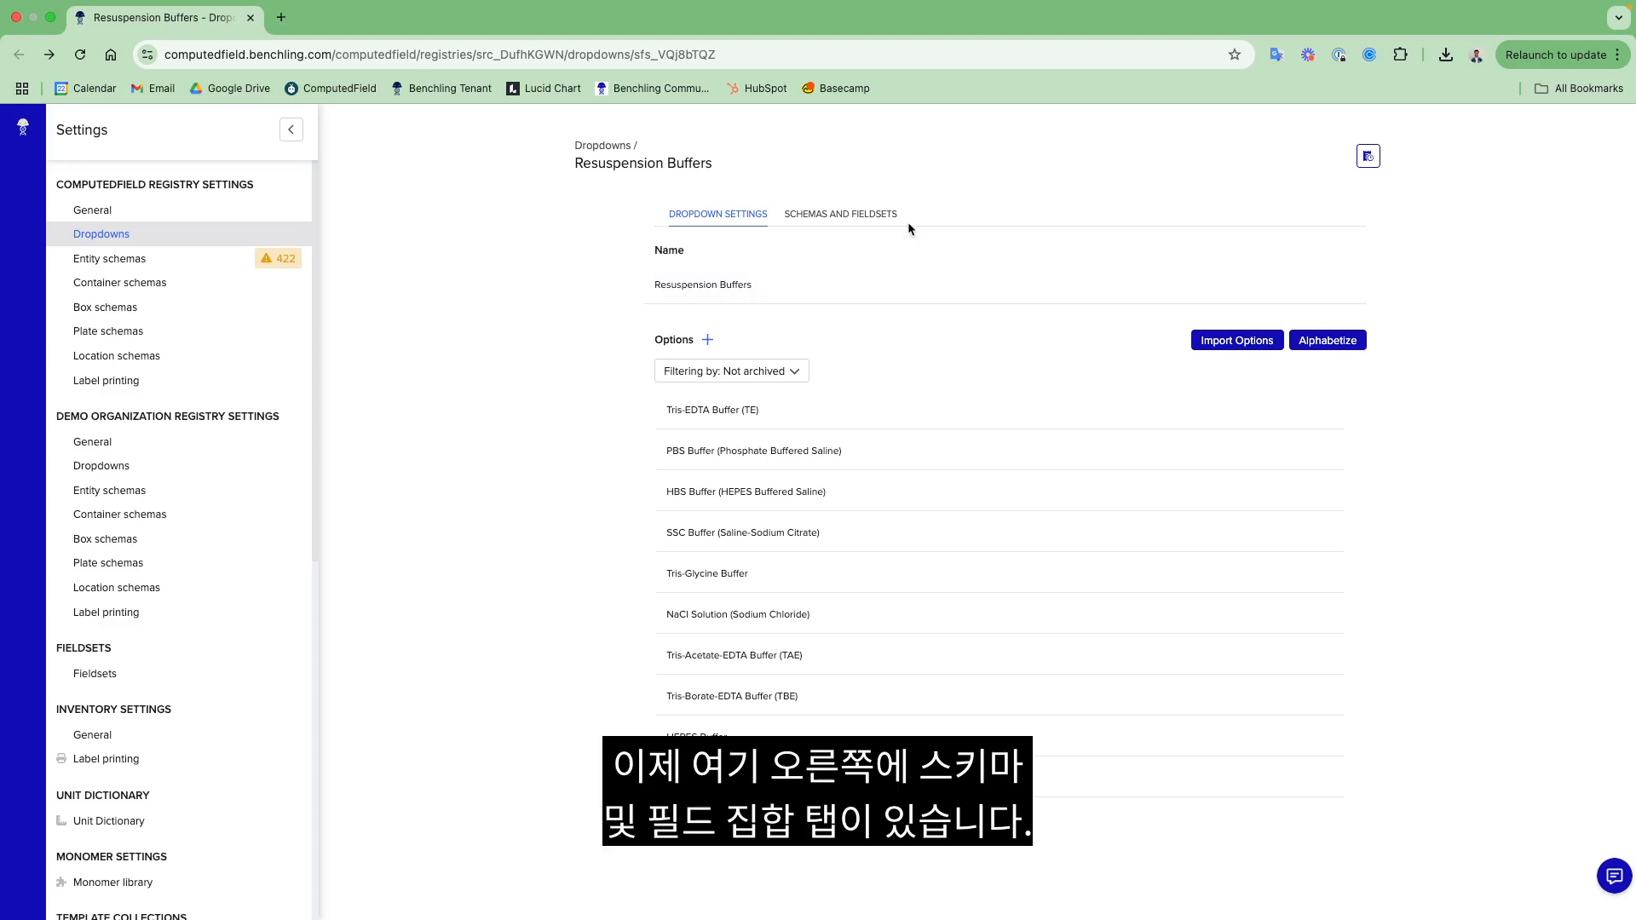
# - Show the schemas and fieldsets associated with the Resuspension Buffers dropdown
pyautogui.click(836, 220)
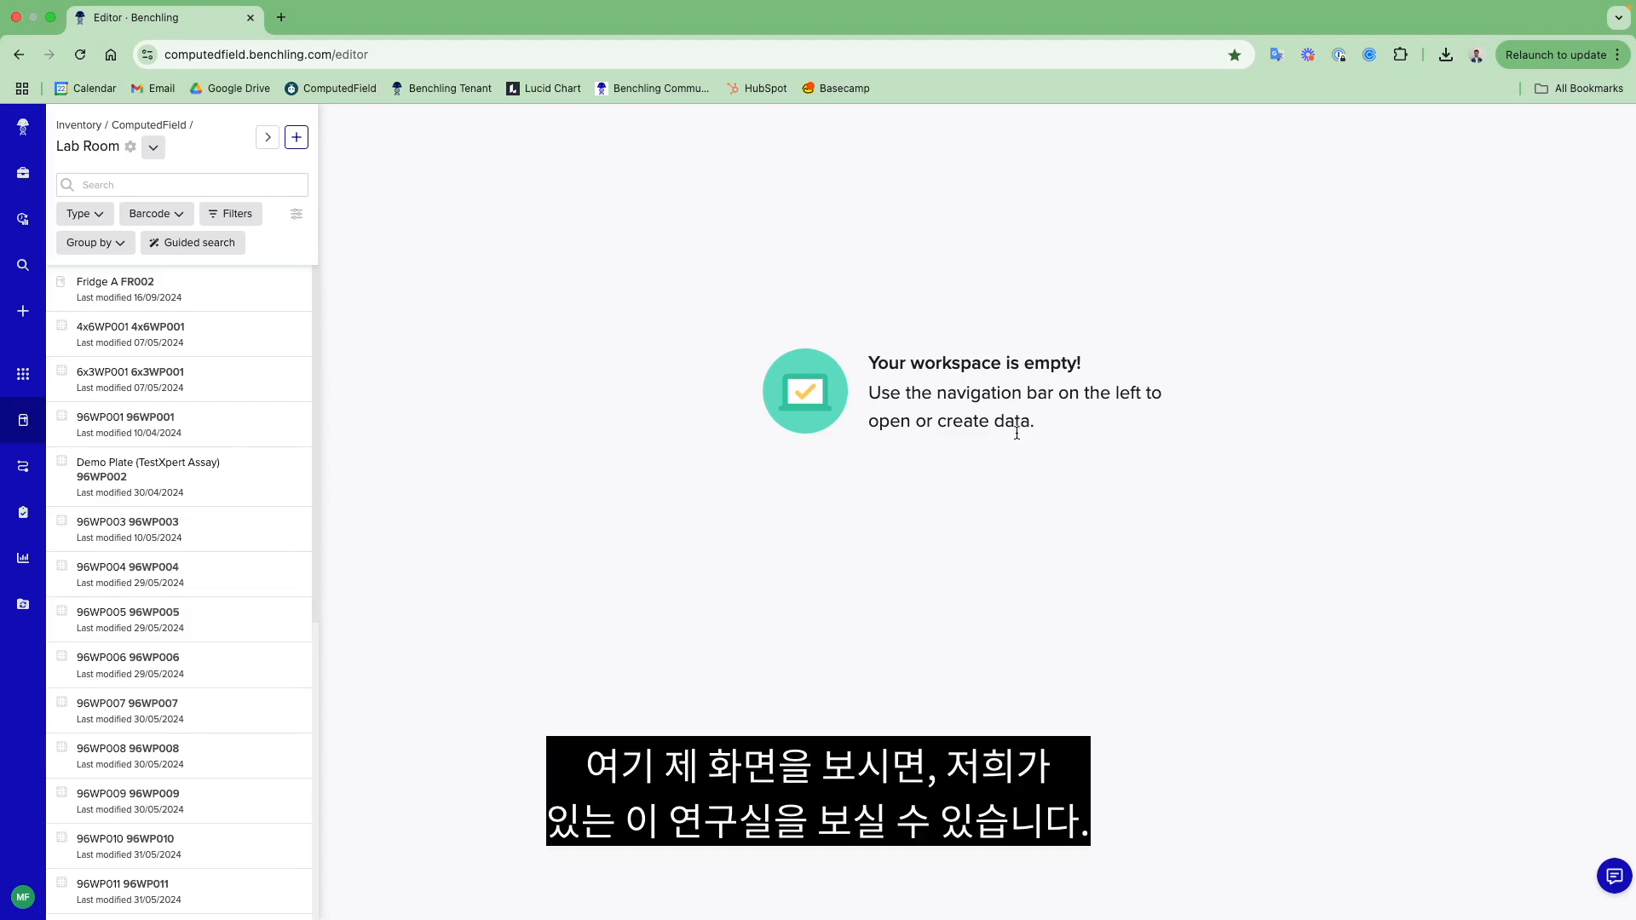
# - Open the Lab Room location and start an export of its location history
pyautogui.click(131, 149)
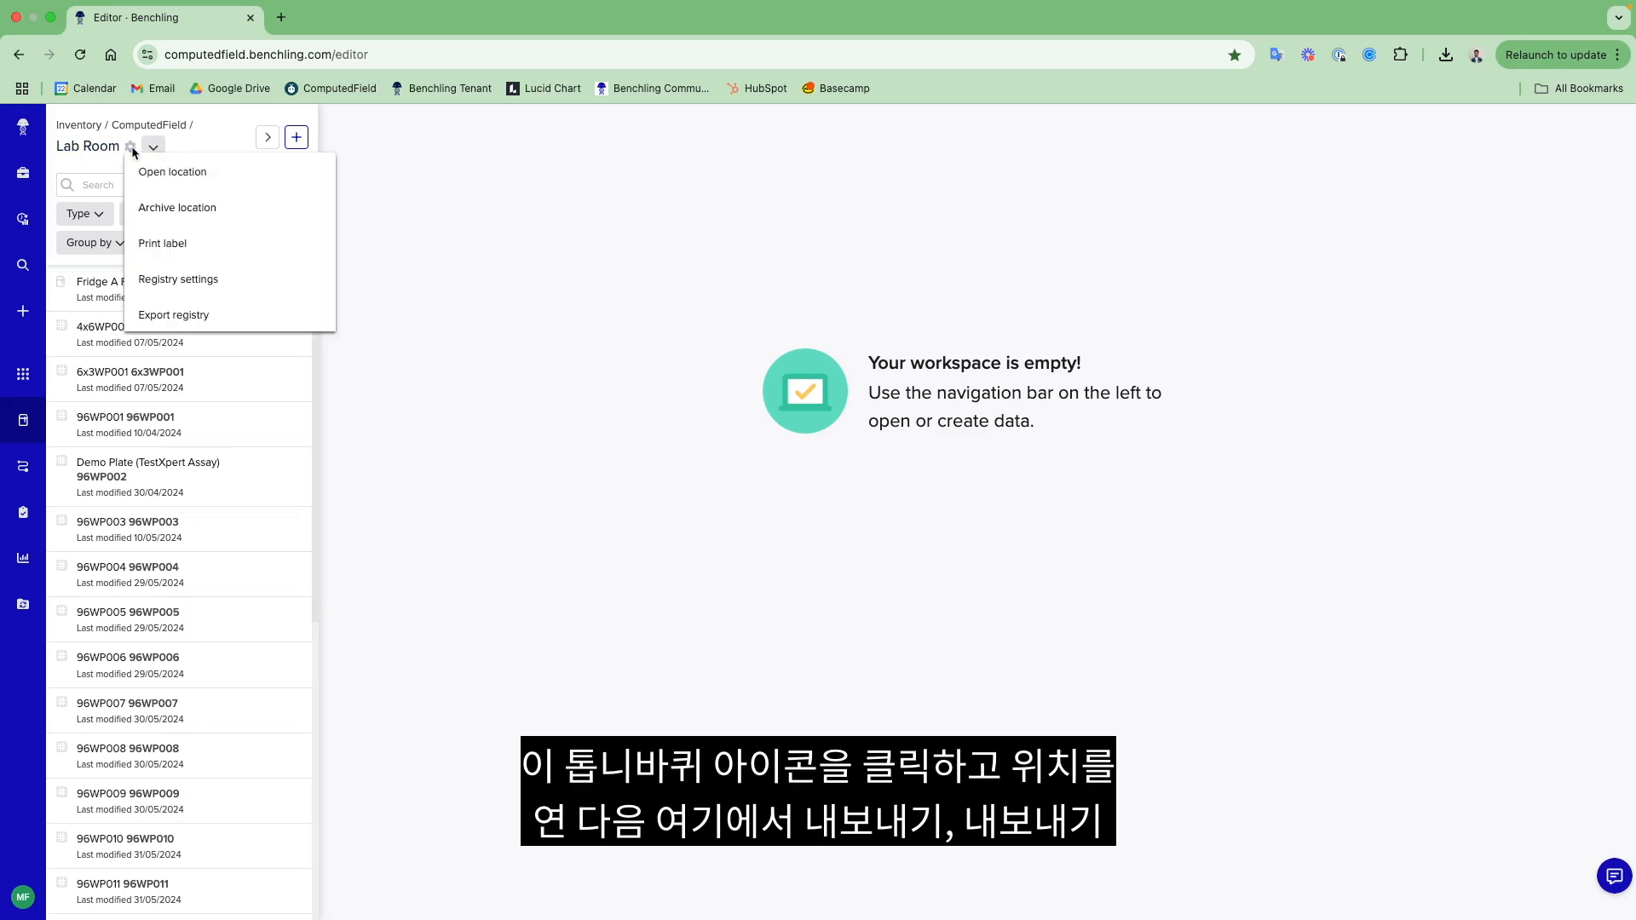
pyautogui.click(181, 185)
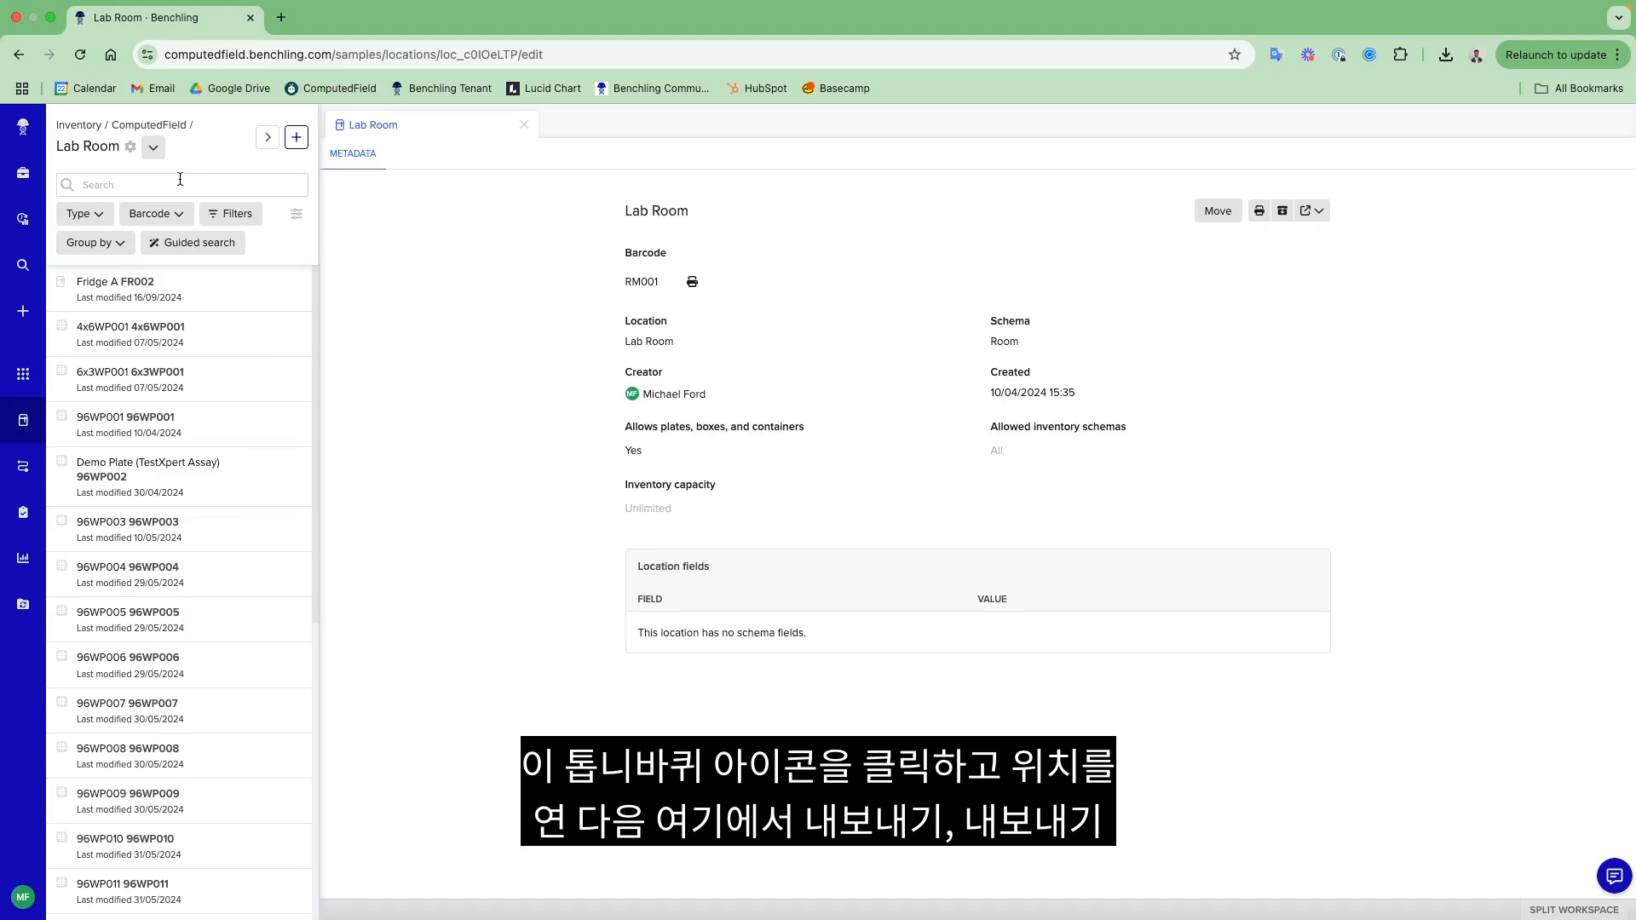
pyautogui.click(1315, 216)
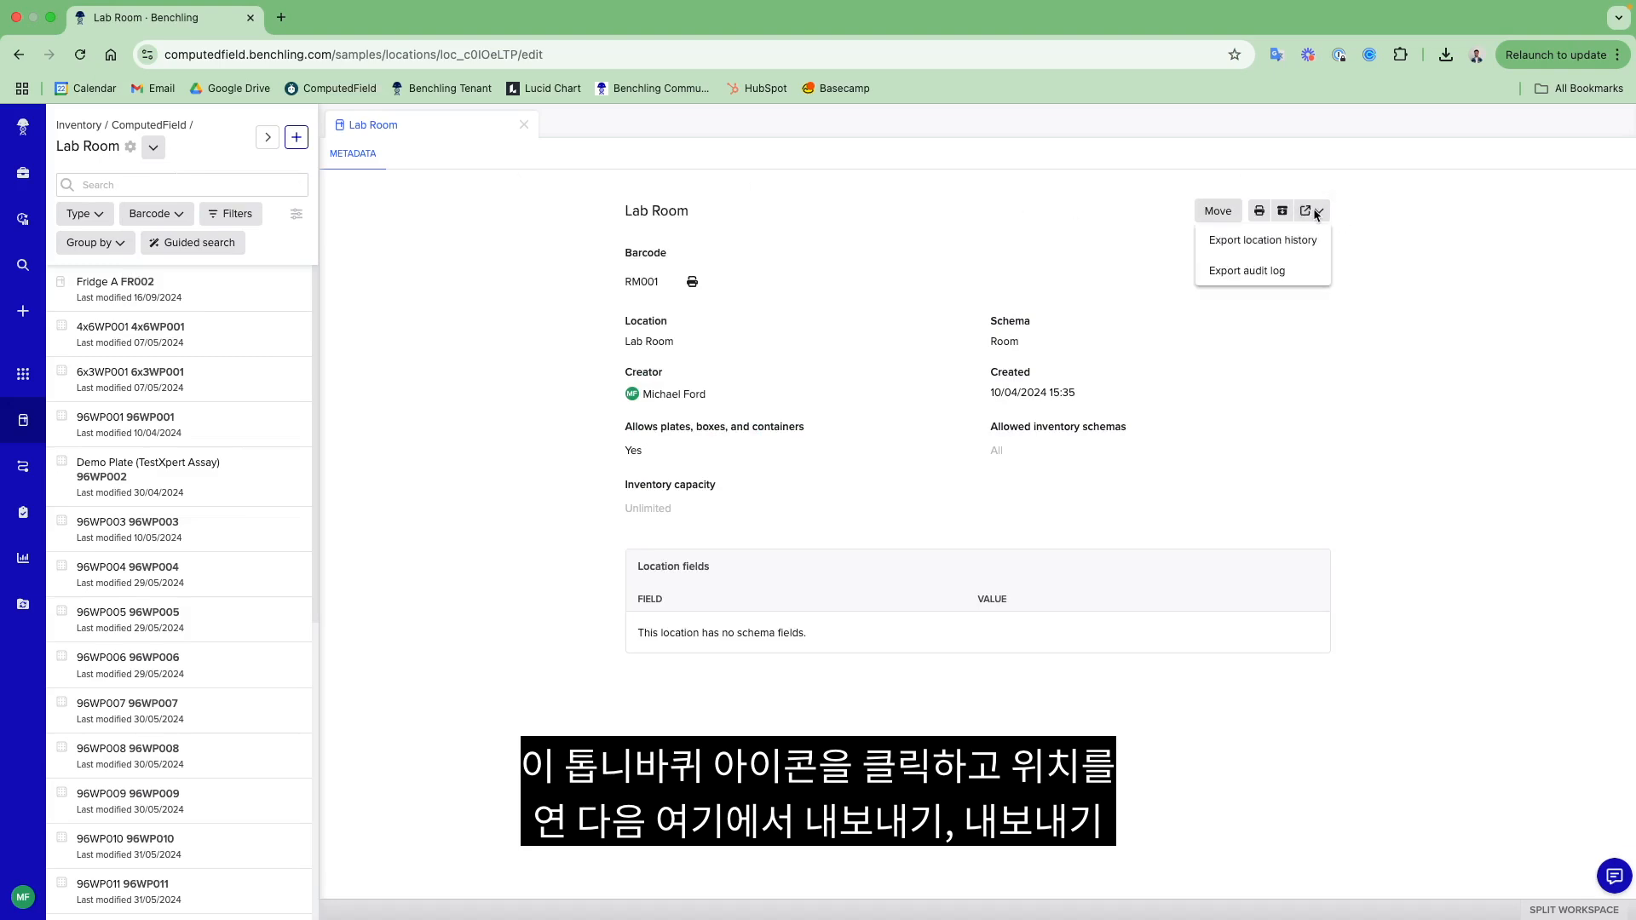
pyautogui.click(1301, 253)
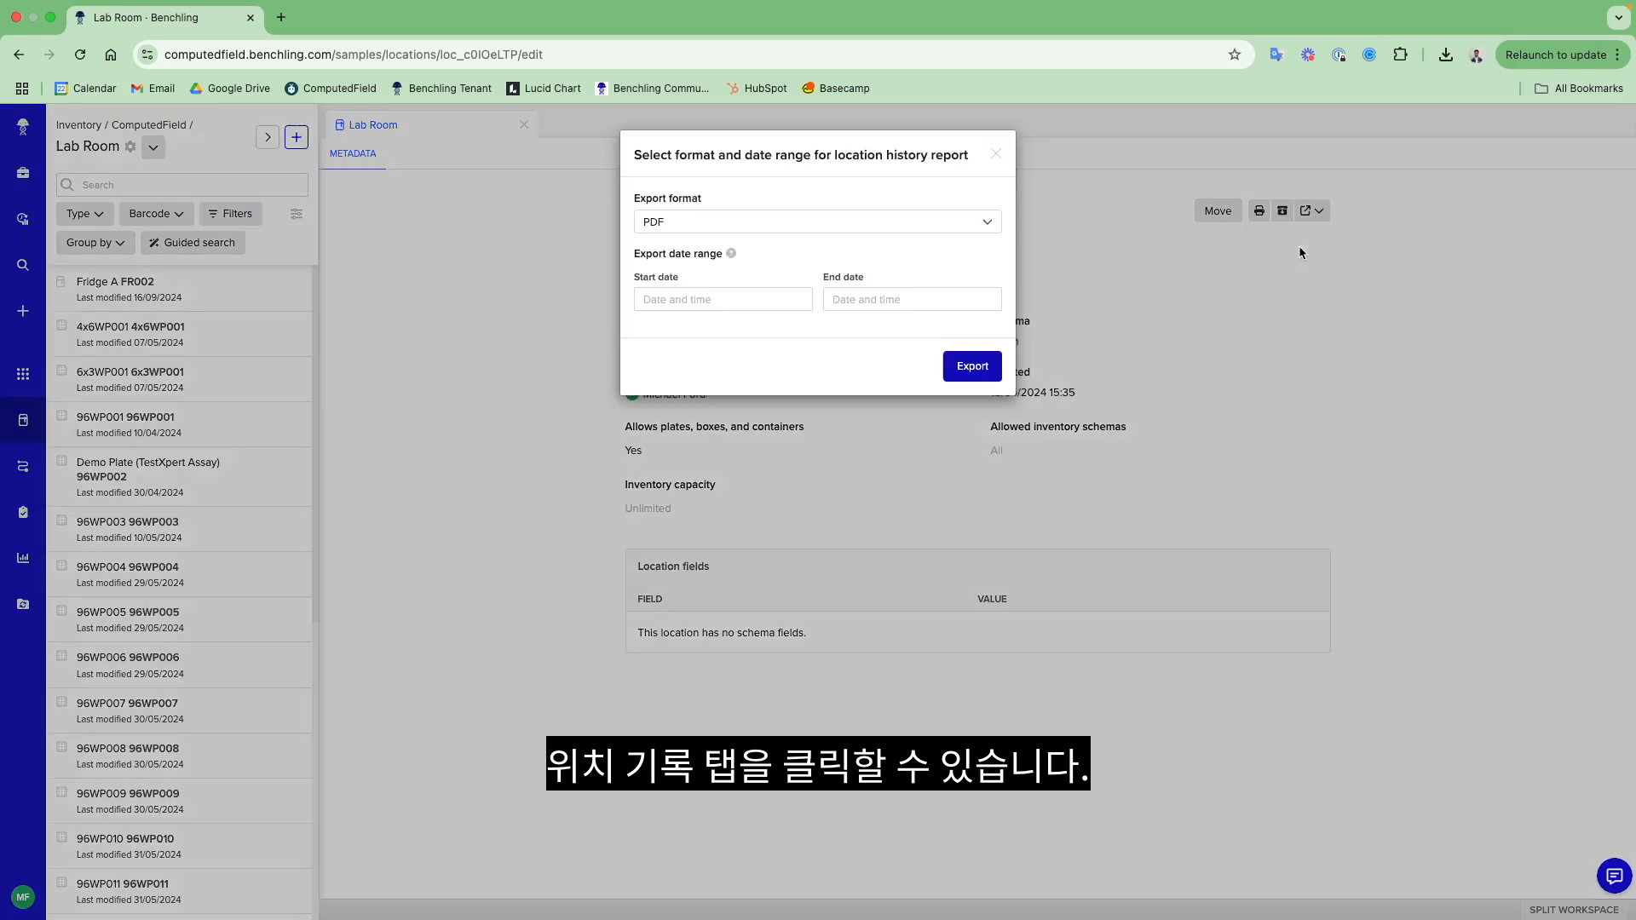
# - Export the location history as PDF with start date 2025-01-01 and end date 2025-01-30, and review the report
pyautogui.click(750, 303)
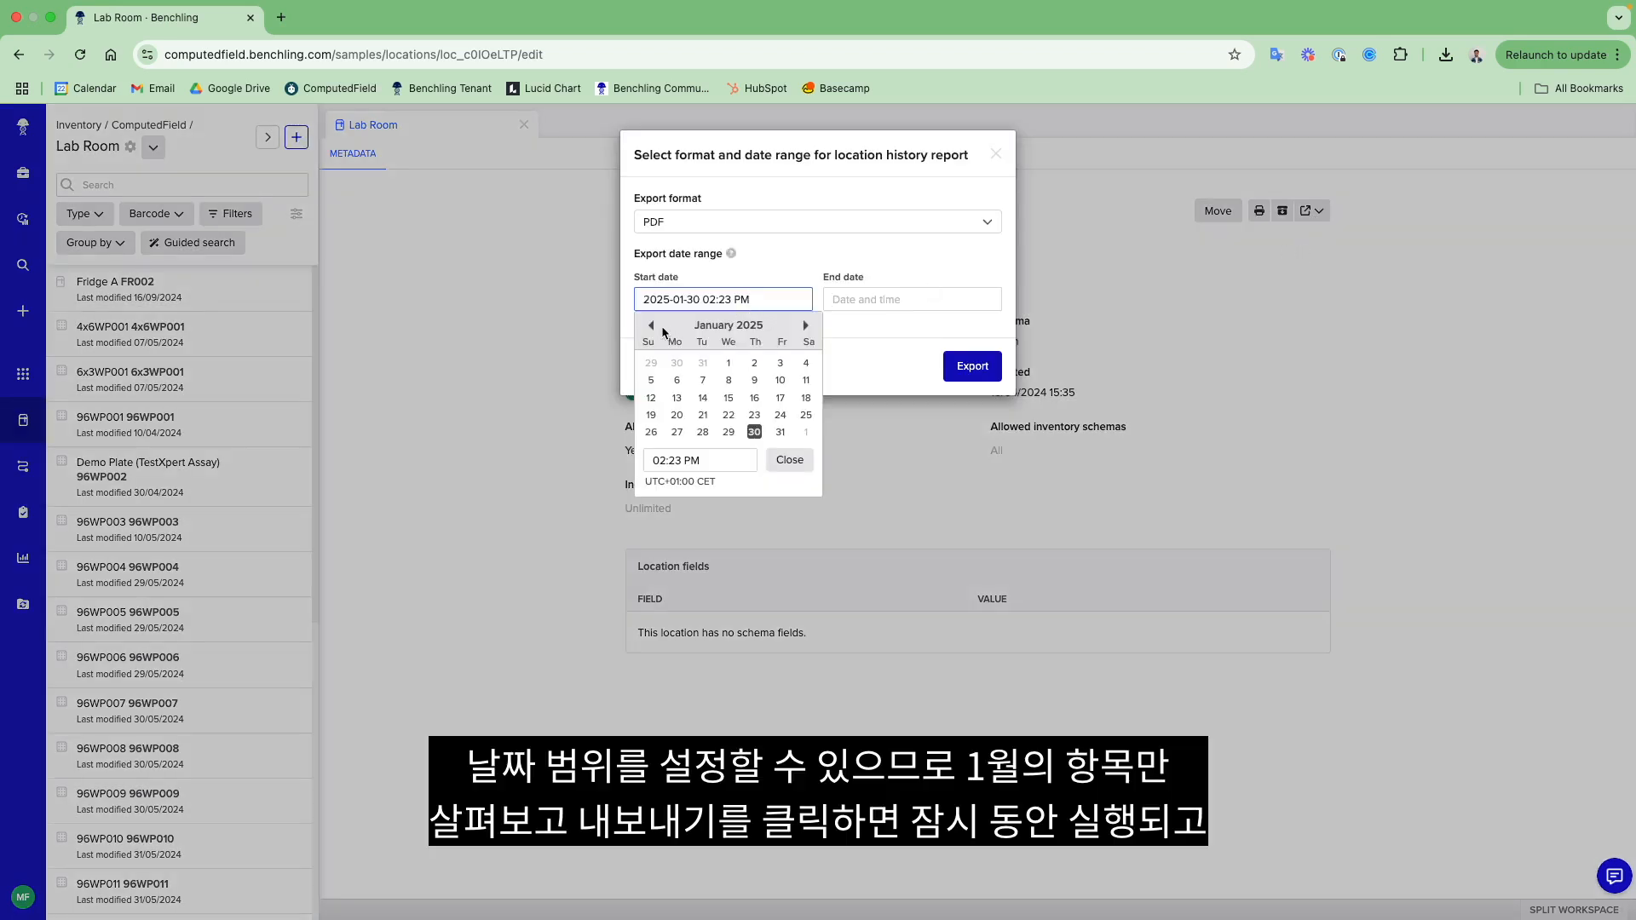
pyautogui.click(728, 363)
pyautogui.click(871, 300)
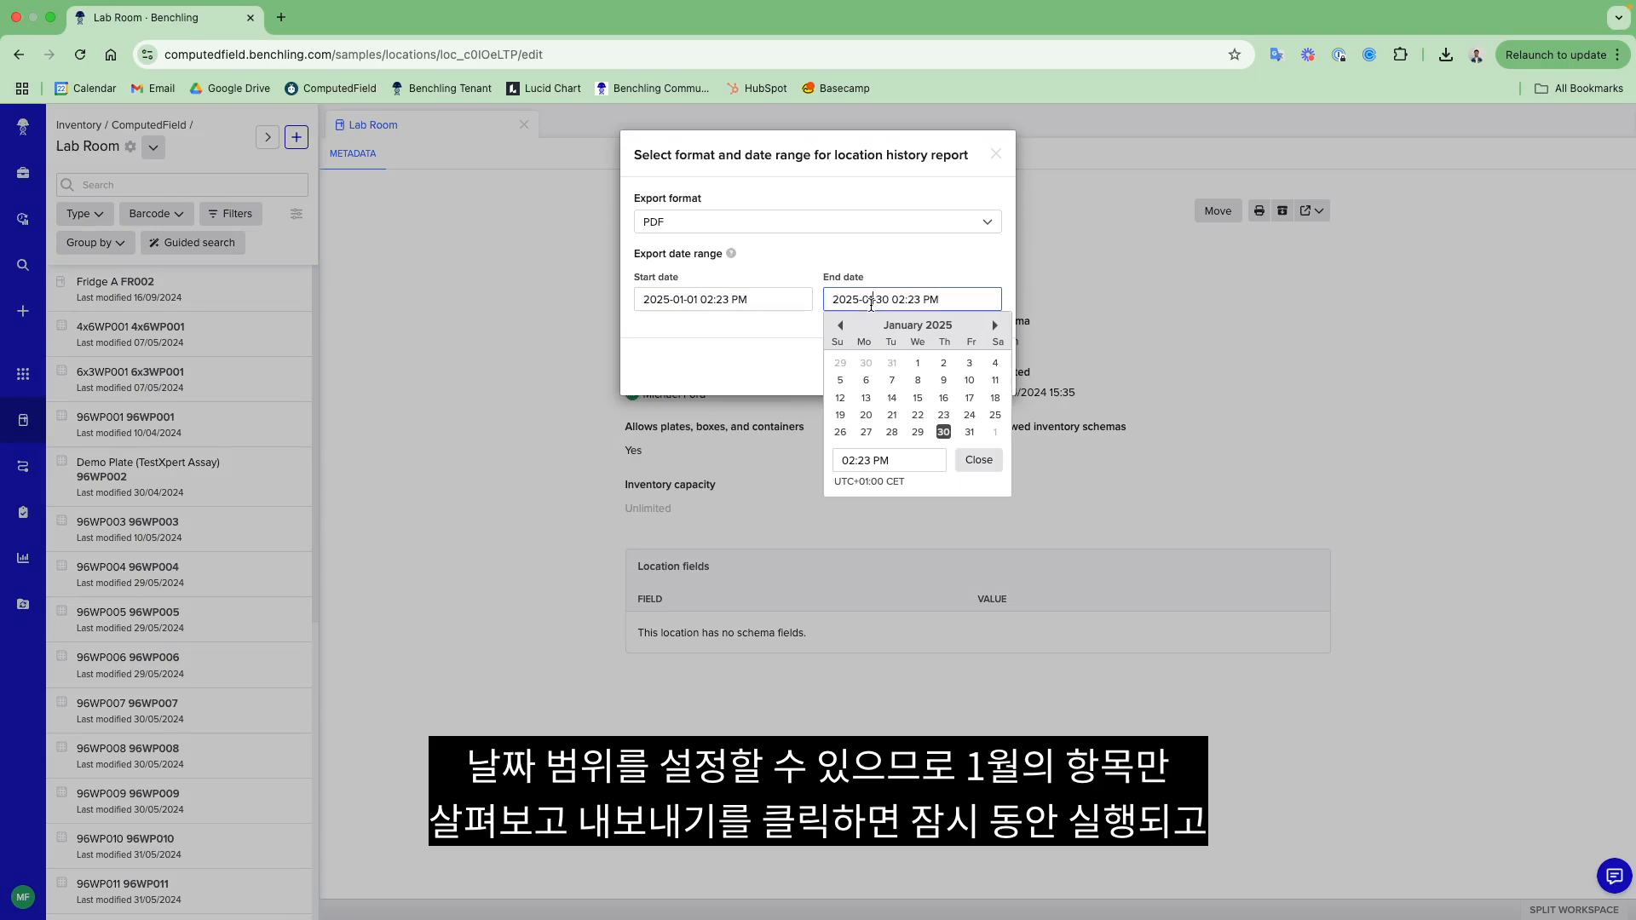
pyautogui.click(786, 356)
pyautogui.click(969, 368)
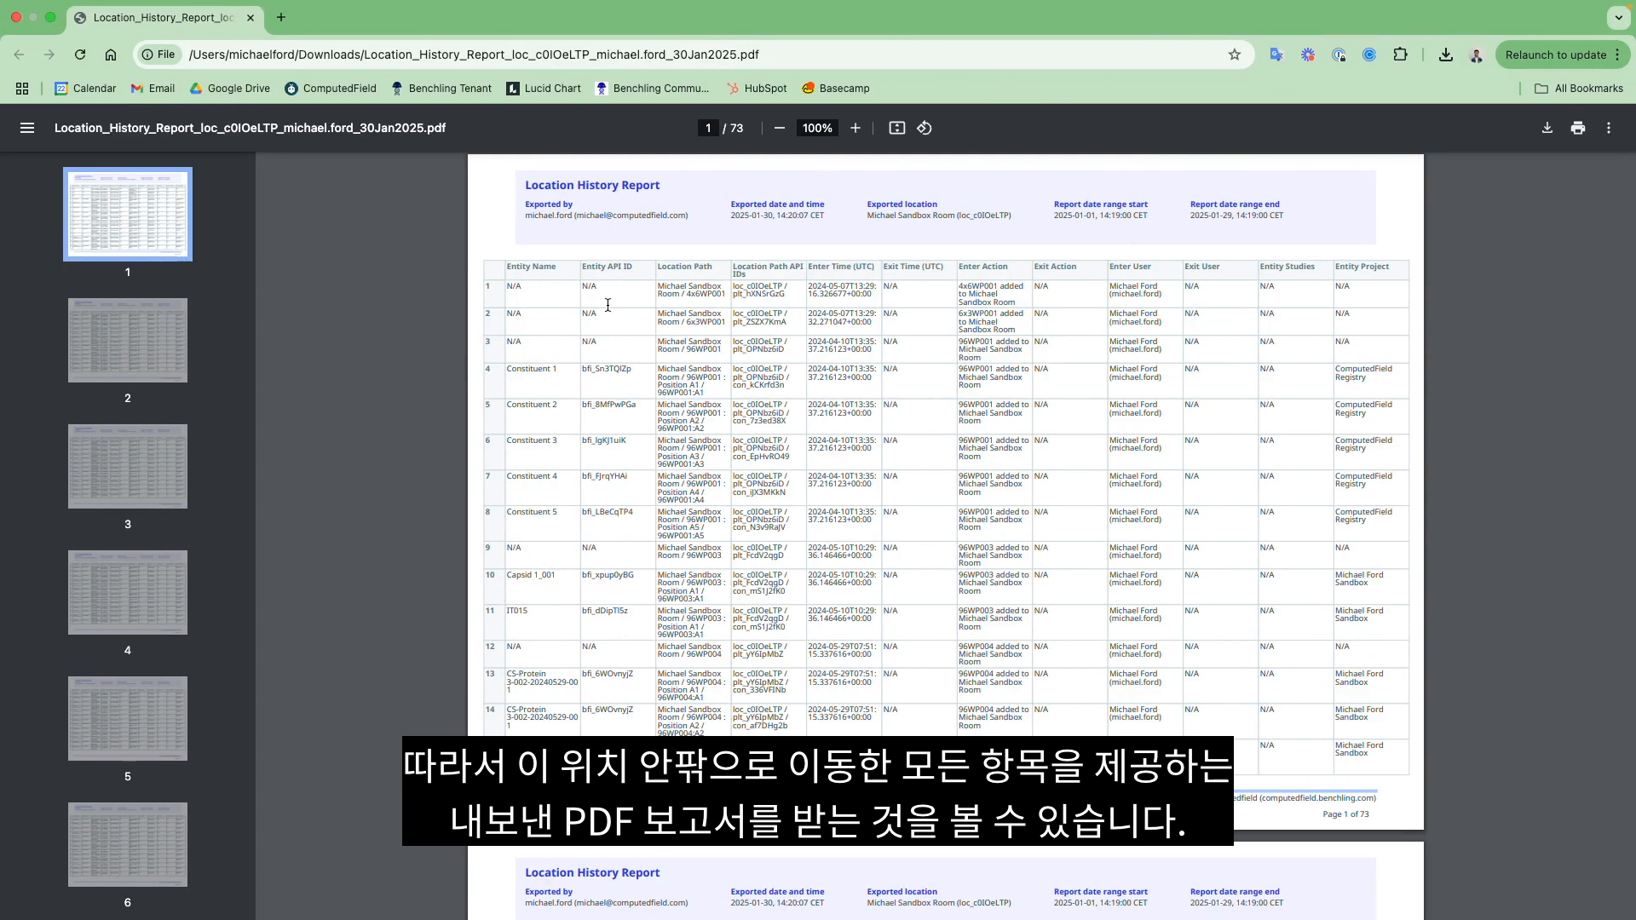
pyautogui.scroll(-8, 913, 343)
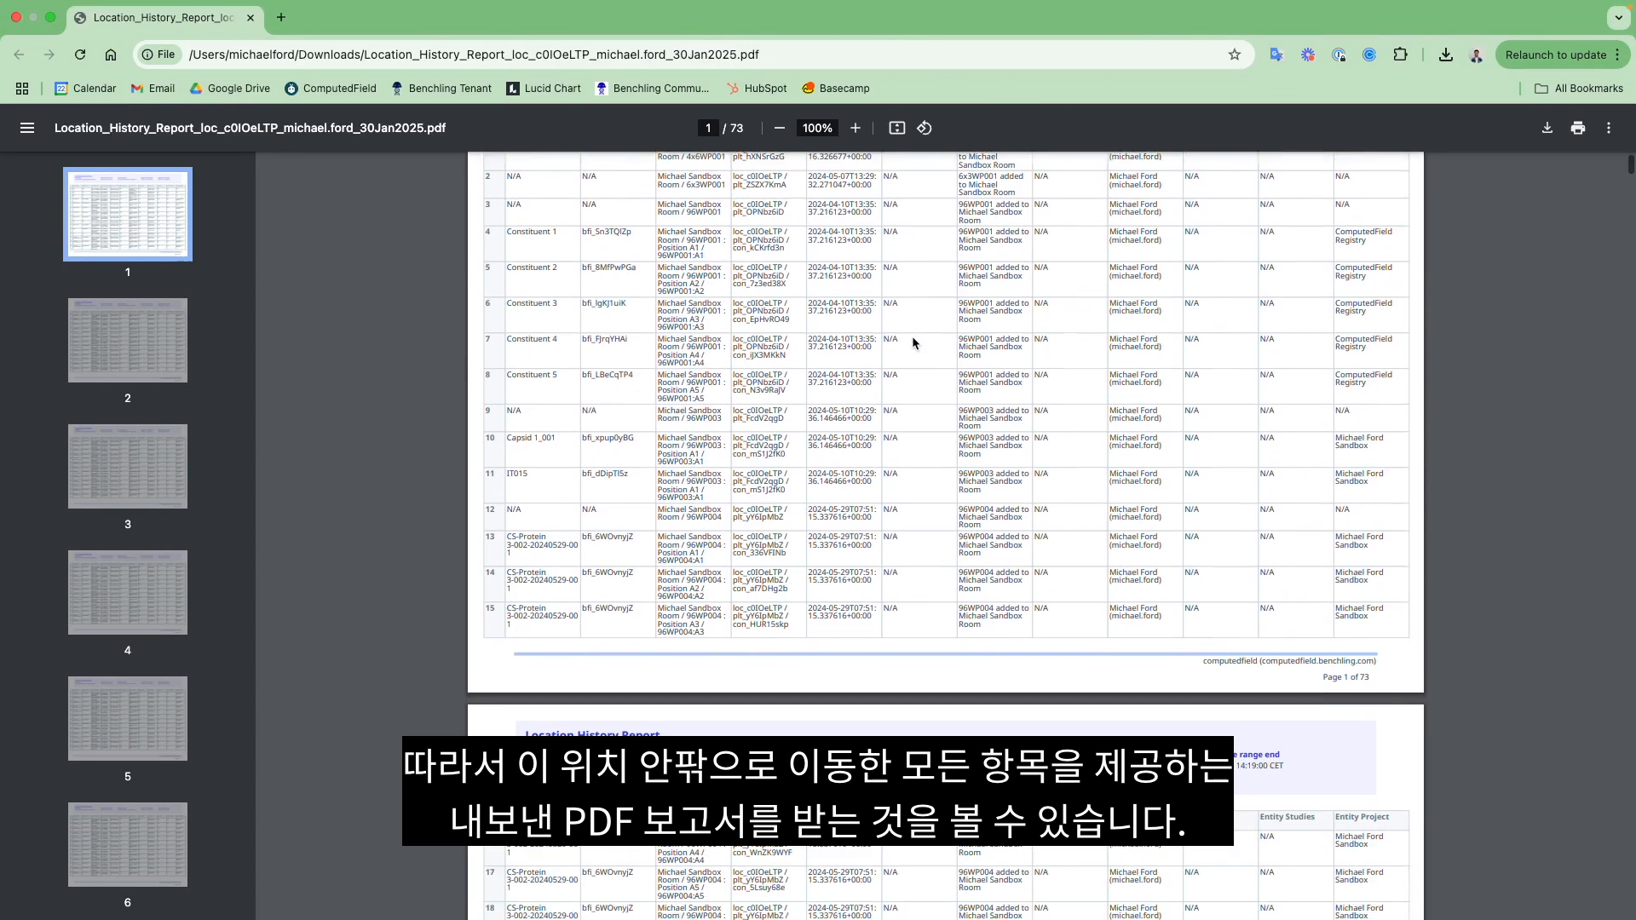
pyautogui.scroll(7, 913, 343)
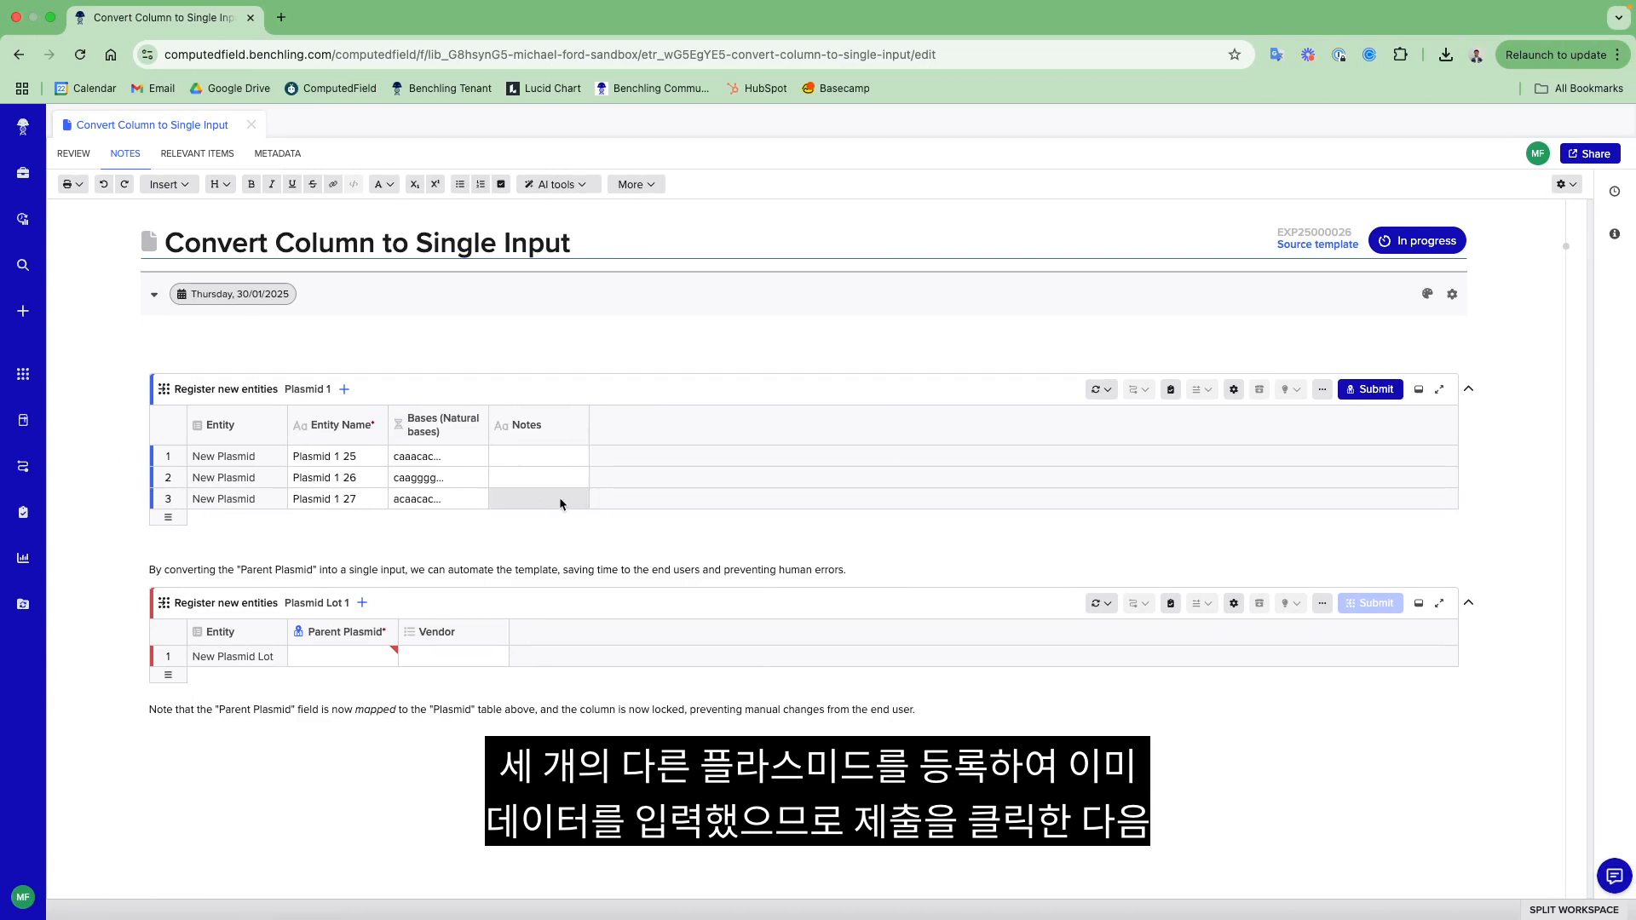
# - Submit the Plasmid 1 table to register its three plasmids
pyautogui.click(1365, 391)
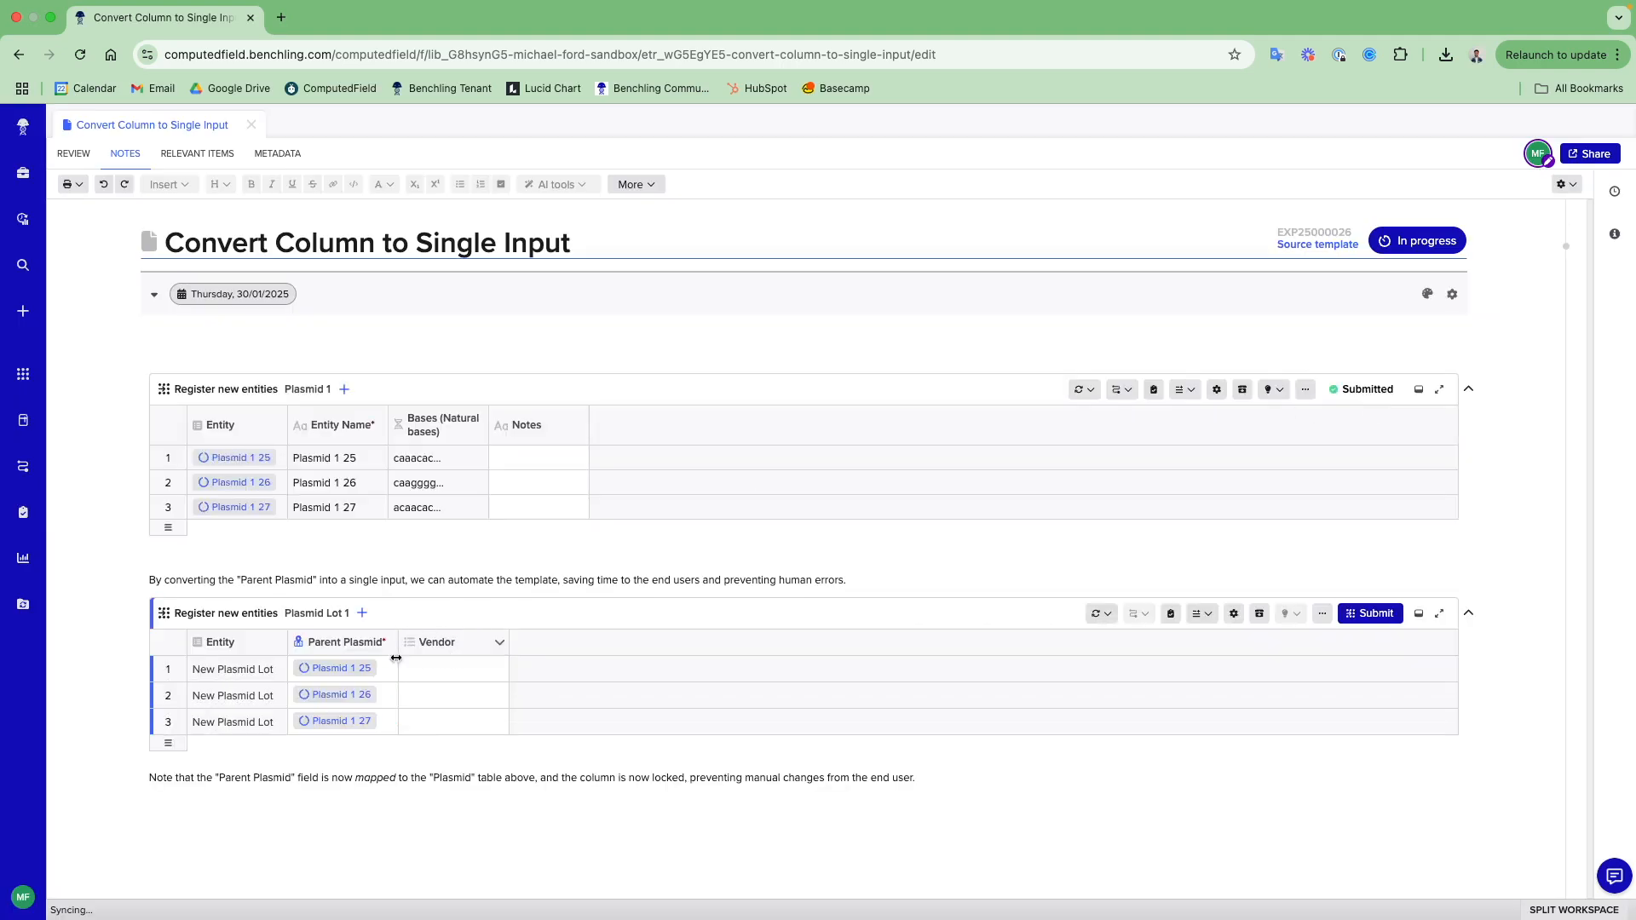
# - Fill the Vendor cells of all three Plasmid Lot 1 rows with Vendor A and clear them again
pyautogui.click(466, 677)
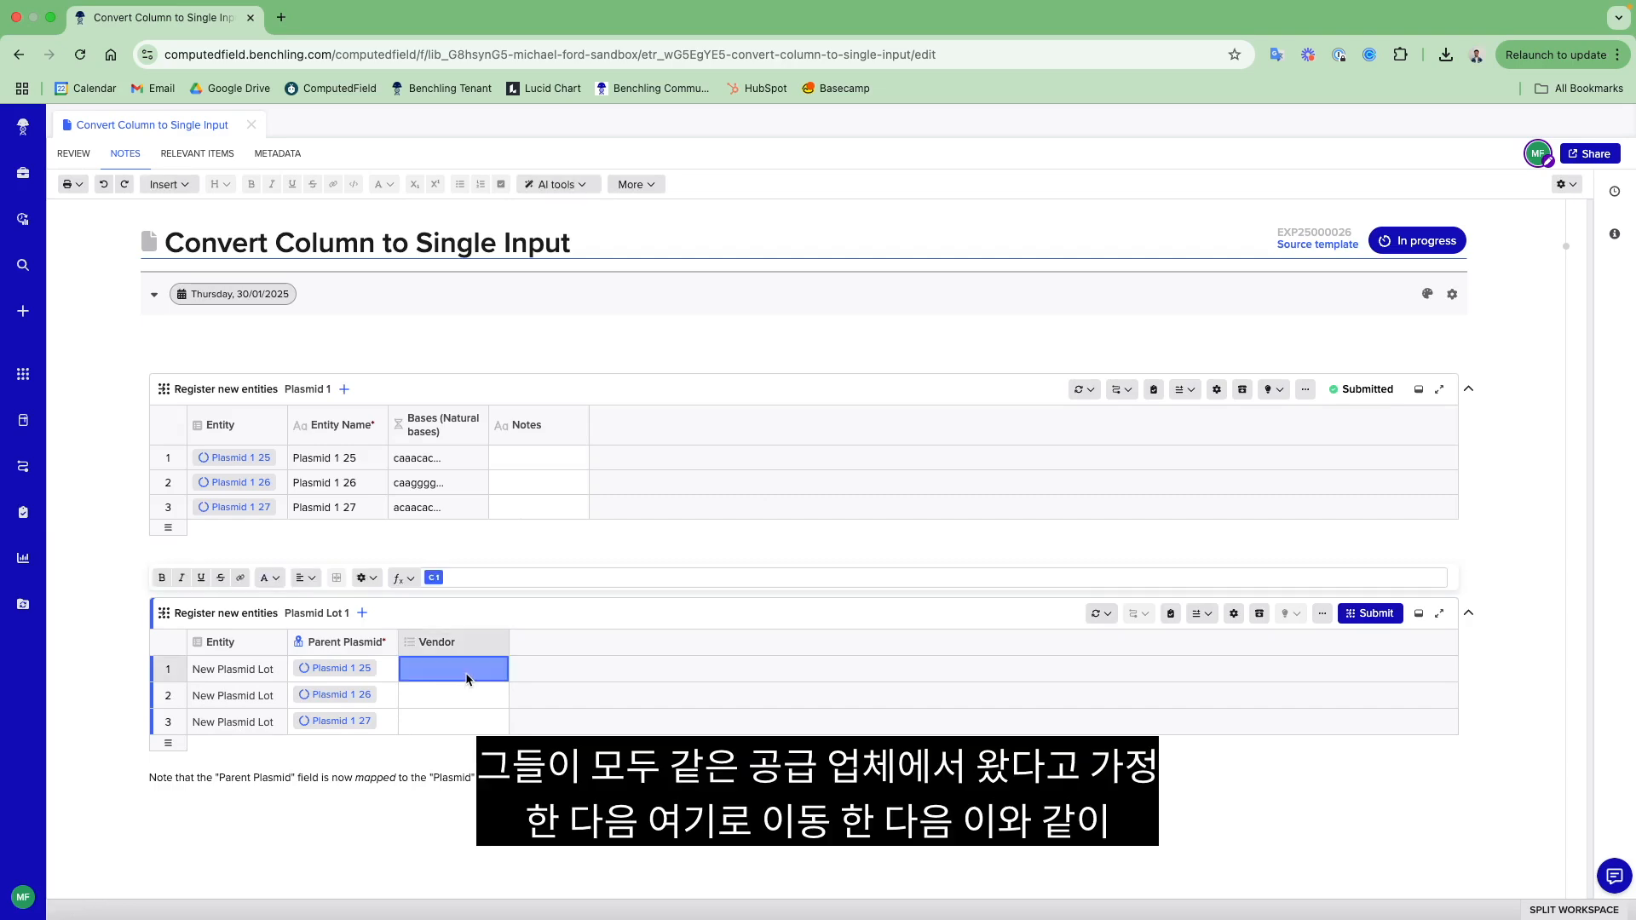
pyautogui.click(465, 677)
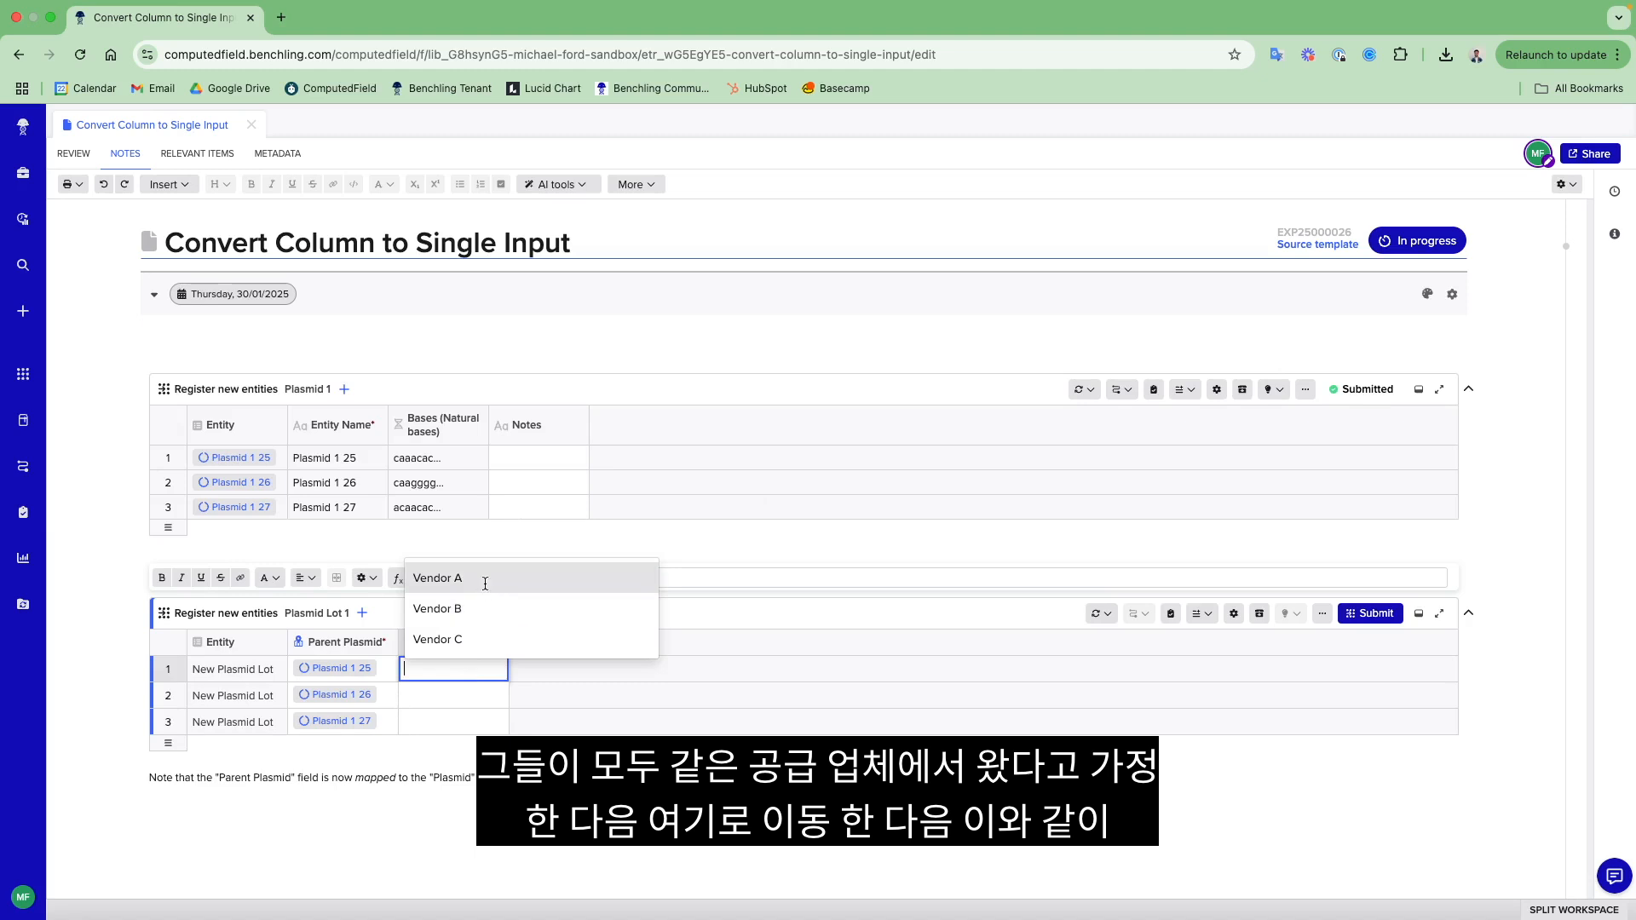
pyautogui.click(482, 588)
pyautogui.moveTo(508, 681); pyautogui.dragTo(513, 730)
pyautogui.click(487, 705)
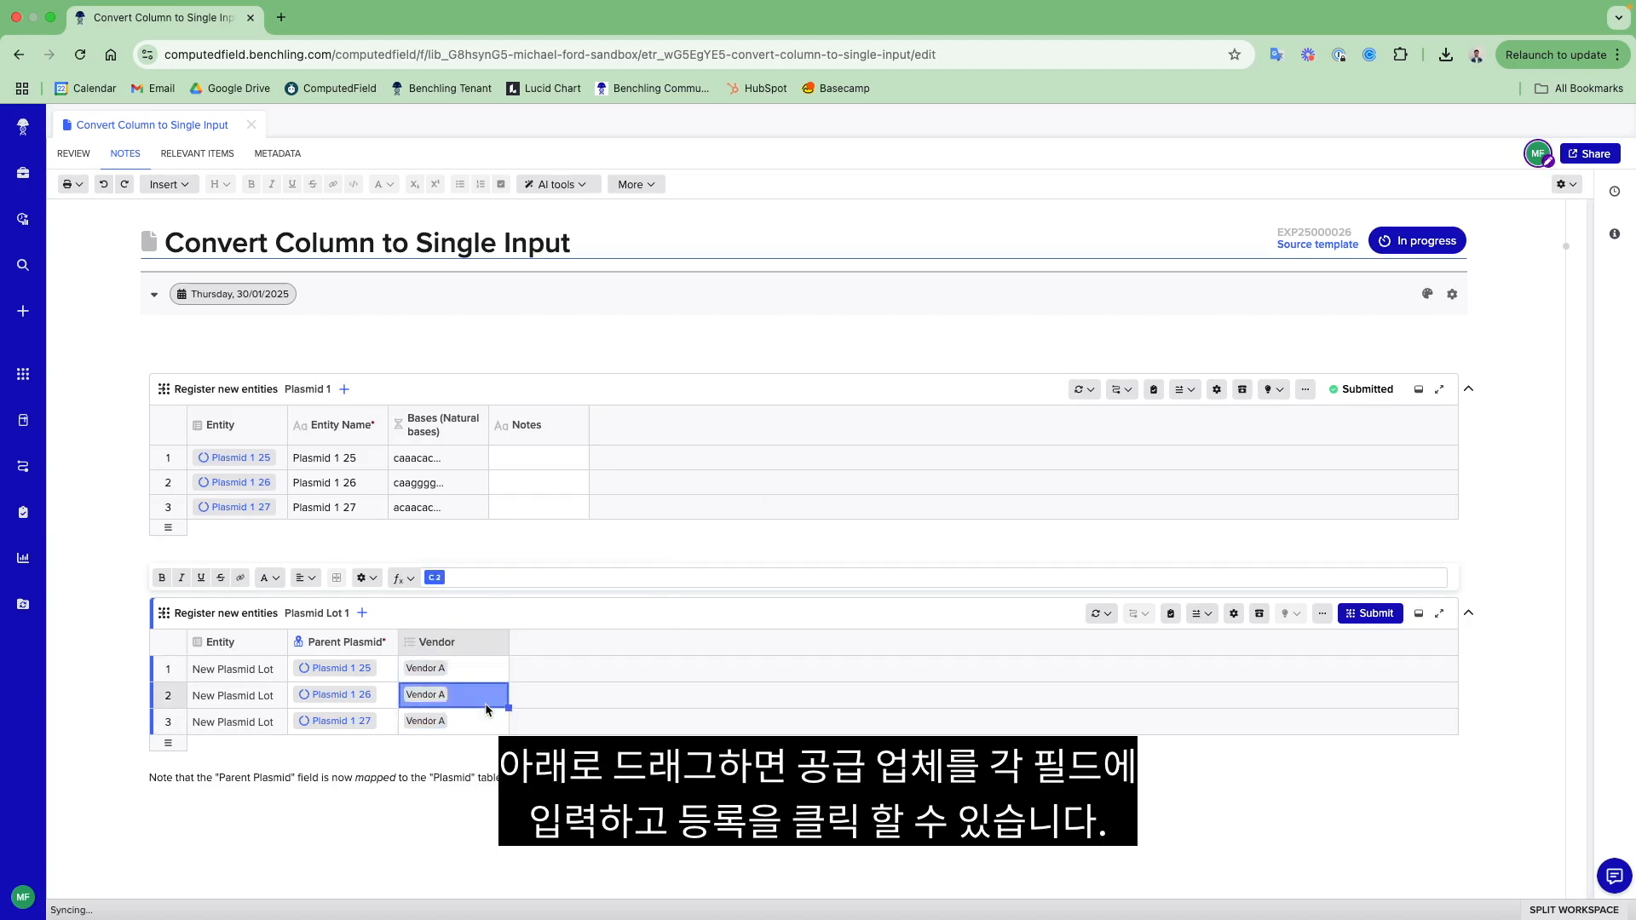
pyautogui.moveTo(471, 673); pyautogui.dragTo(479, 721)
pyautogui.press('Delete')
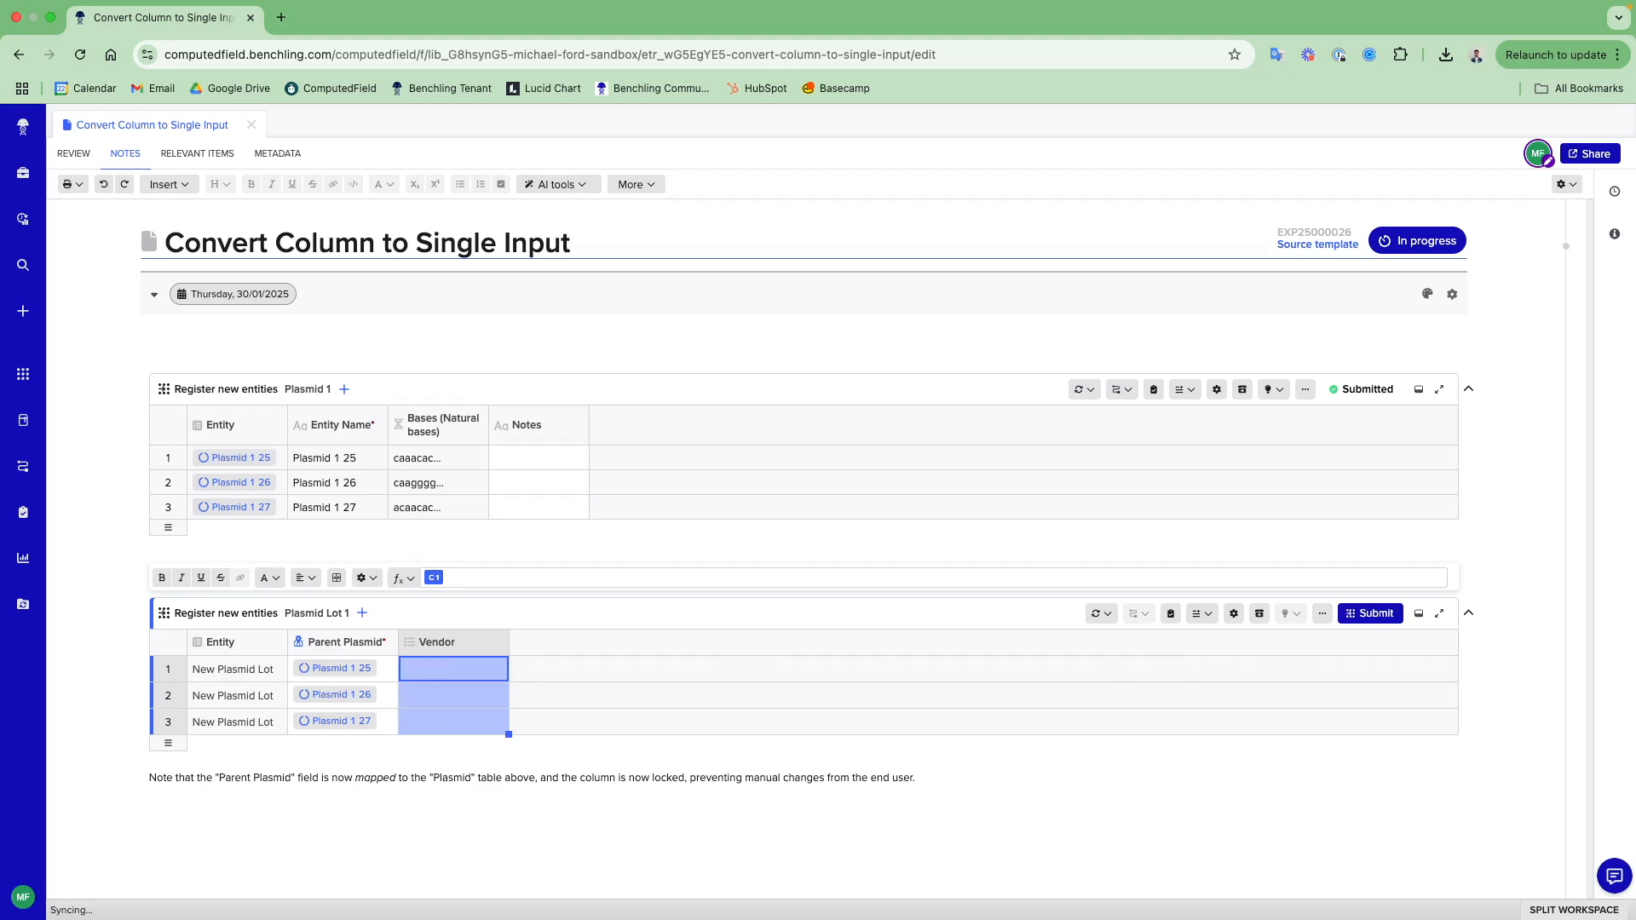
# - Convert the Vendor column of the Plasmid Lot 1 table into a single input and set it to Vendor A
pyautogui.rightClick(463, 641)
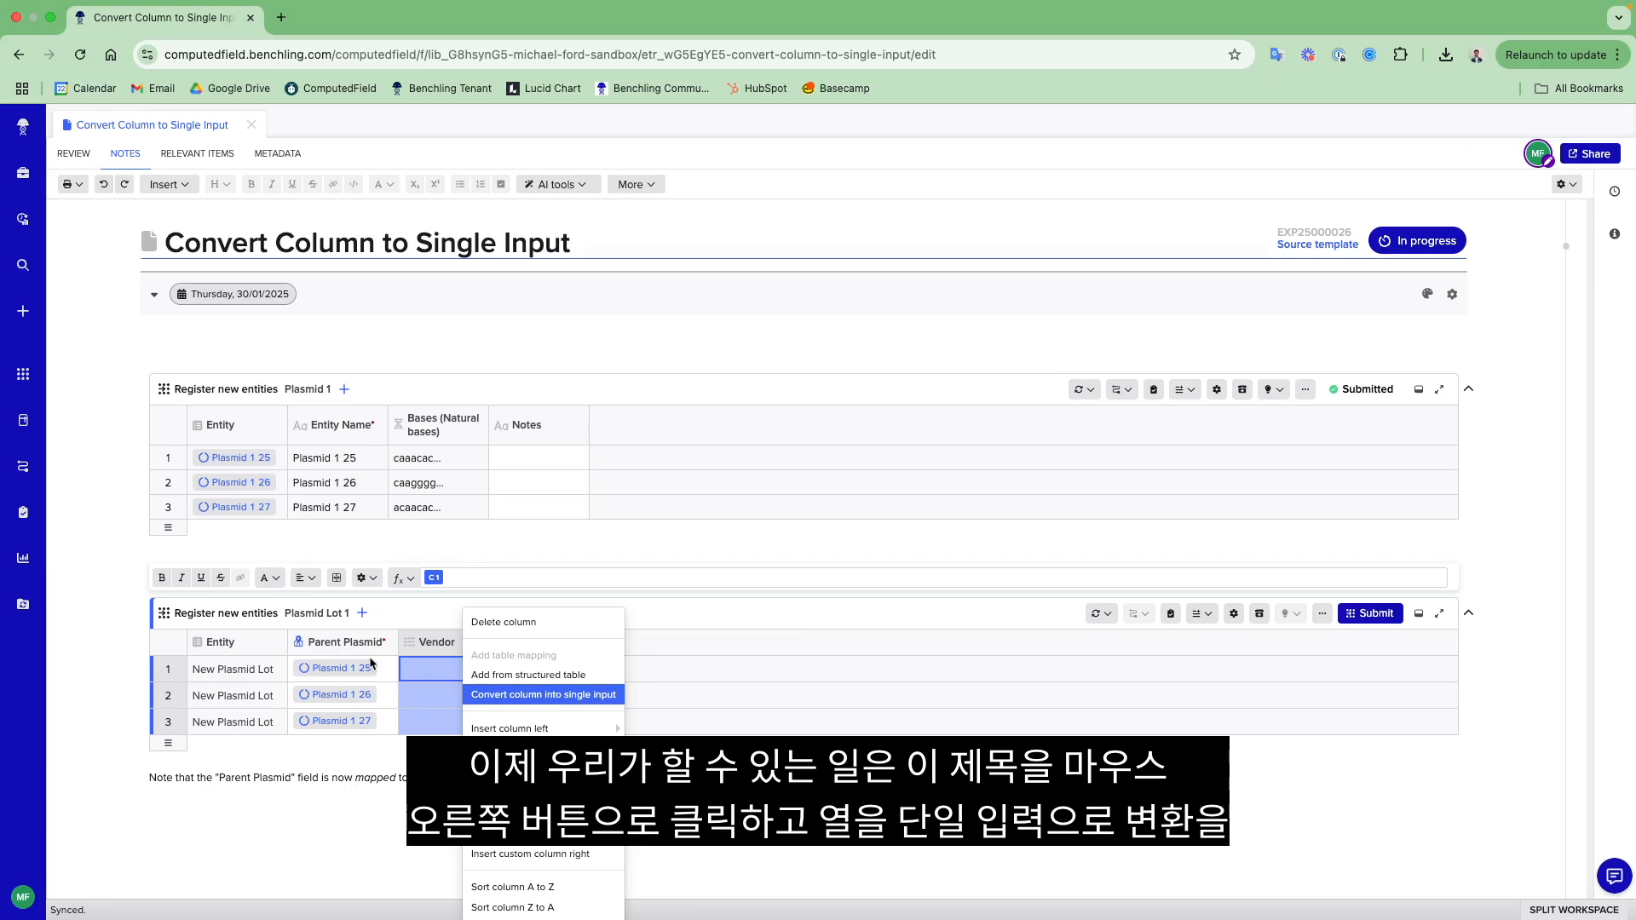
pyautogui.click(546, 695)
pyautogui.click(246, 668)
pyautogui.click(248, 591)
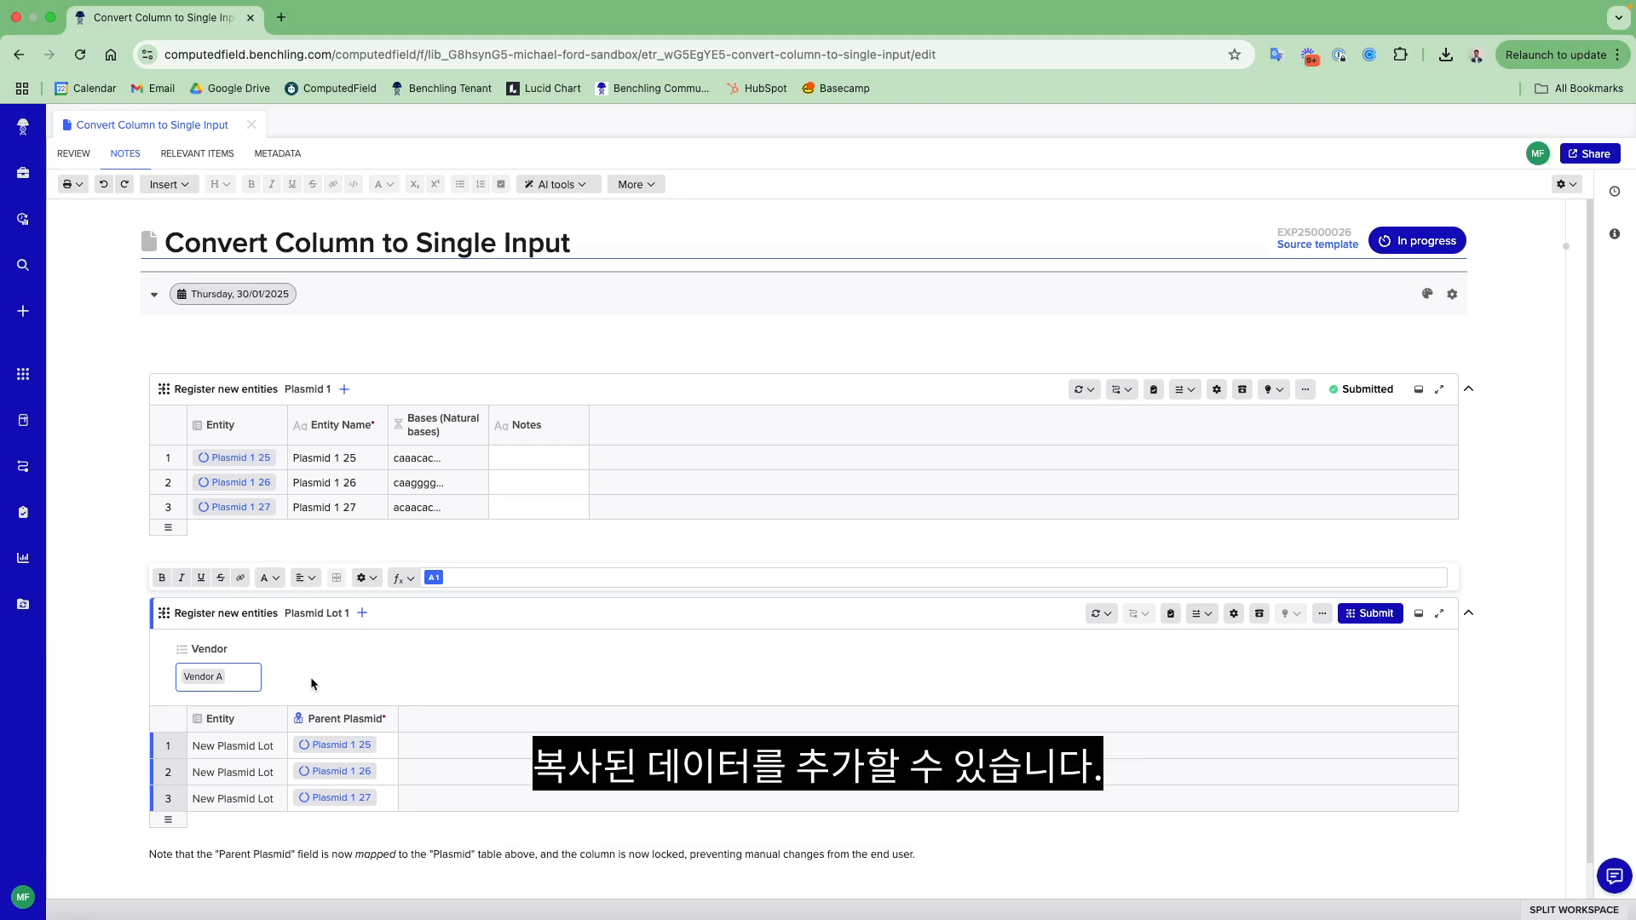
# - Submit the Plasmid Lot 1 table and check the vendor details of the registered lots
pyautogui.click(1363, 615)
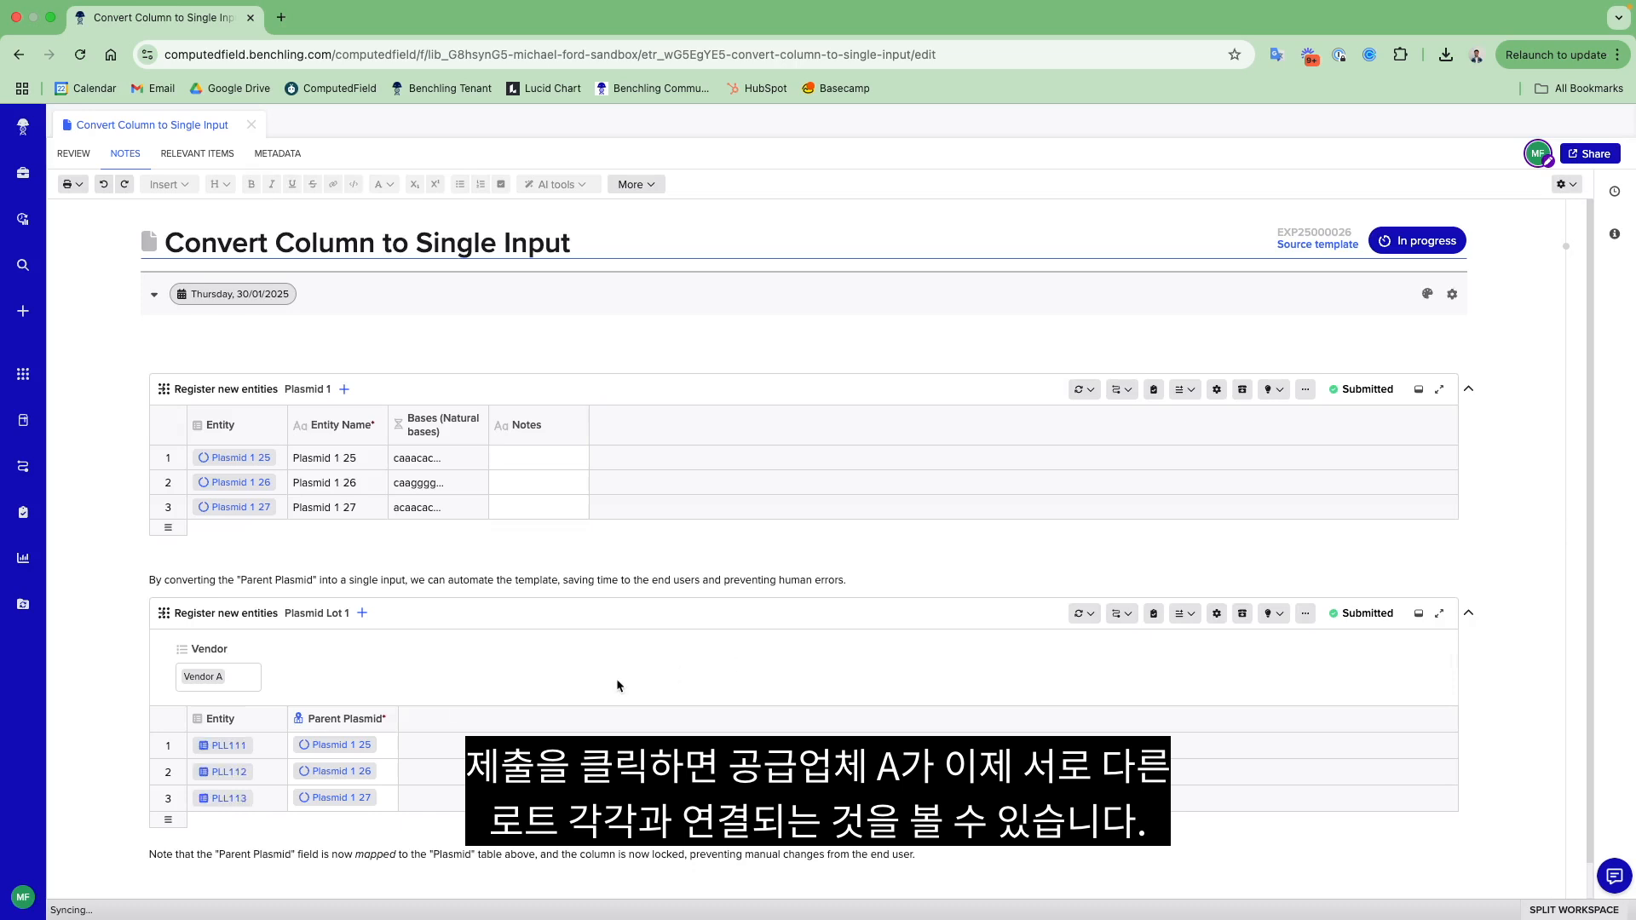
pyautogui.moveTo(204, 746)
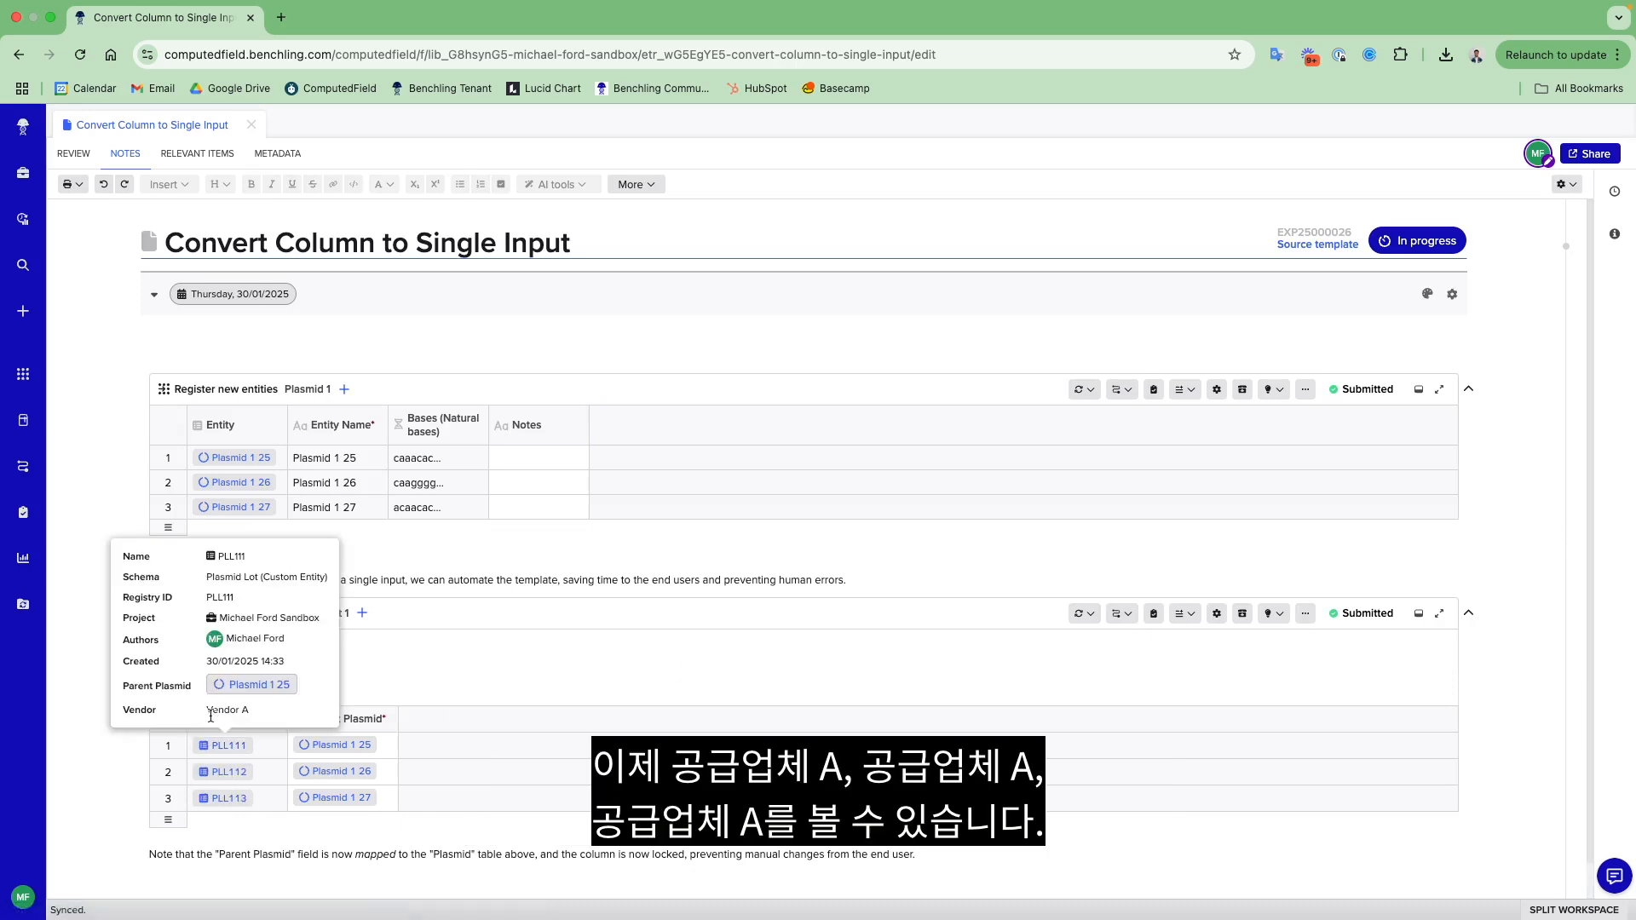
pyautogui.moveTo(237, 798)
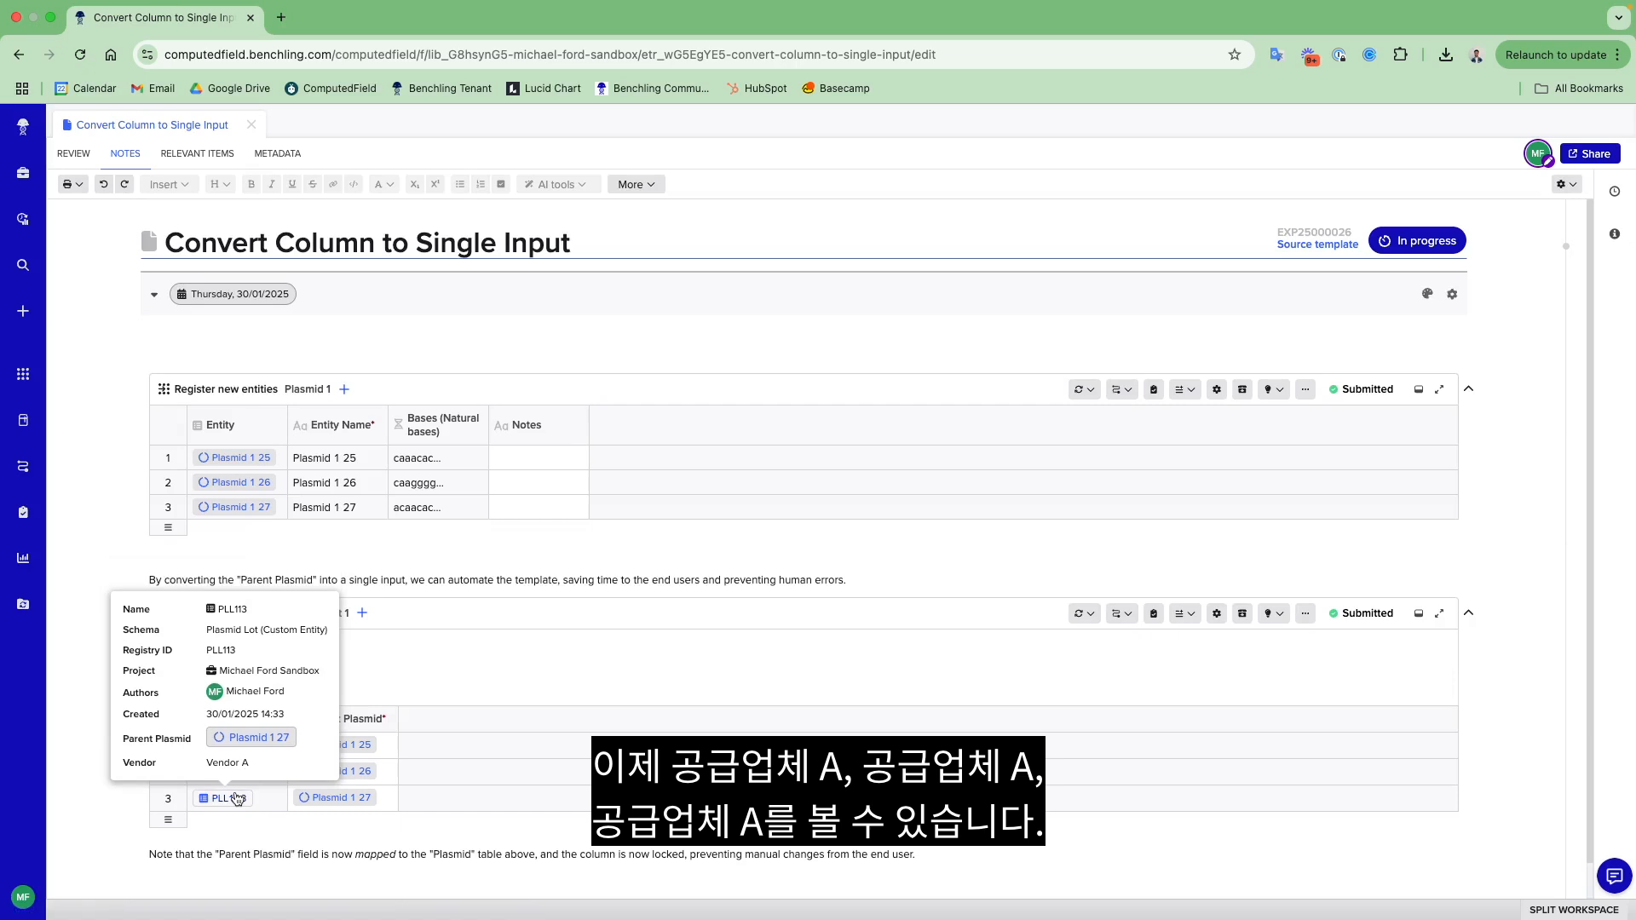